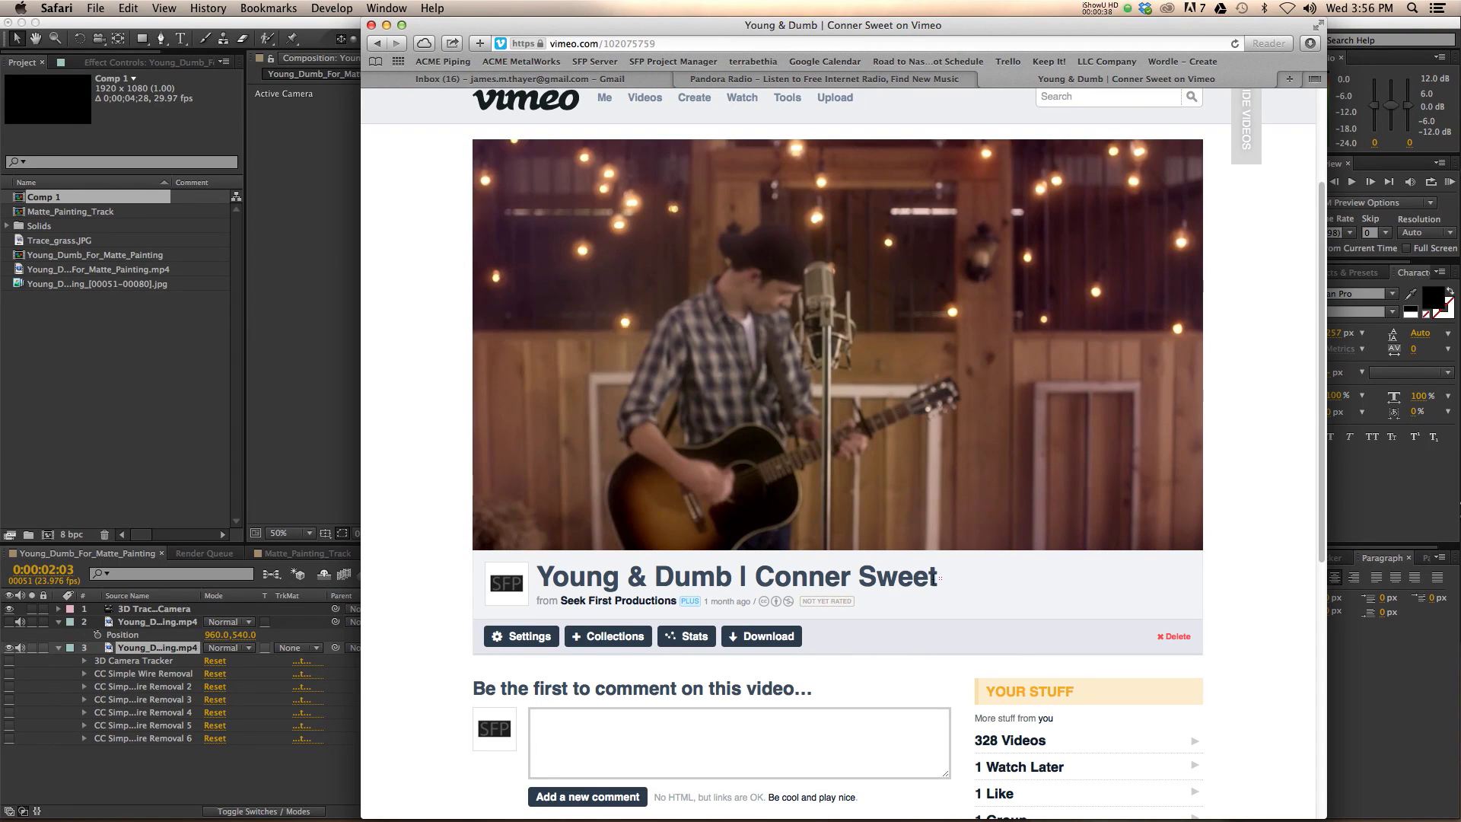
Step: Select the artist name and the song title 'Young & Dumb' in the Vimeo video title
drag(940, 576, 754, 578)
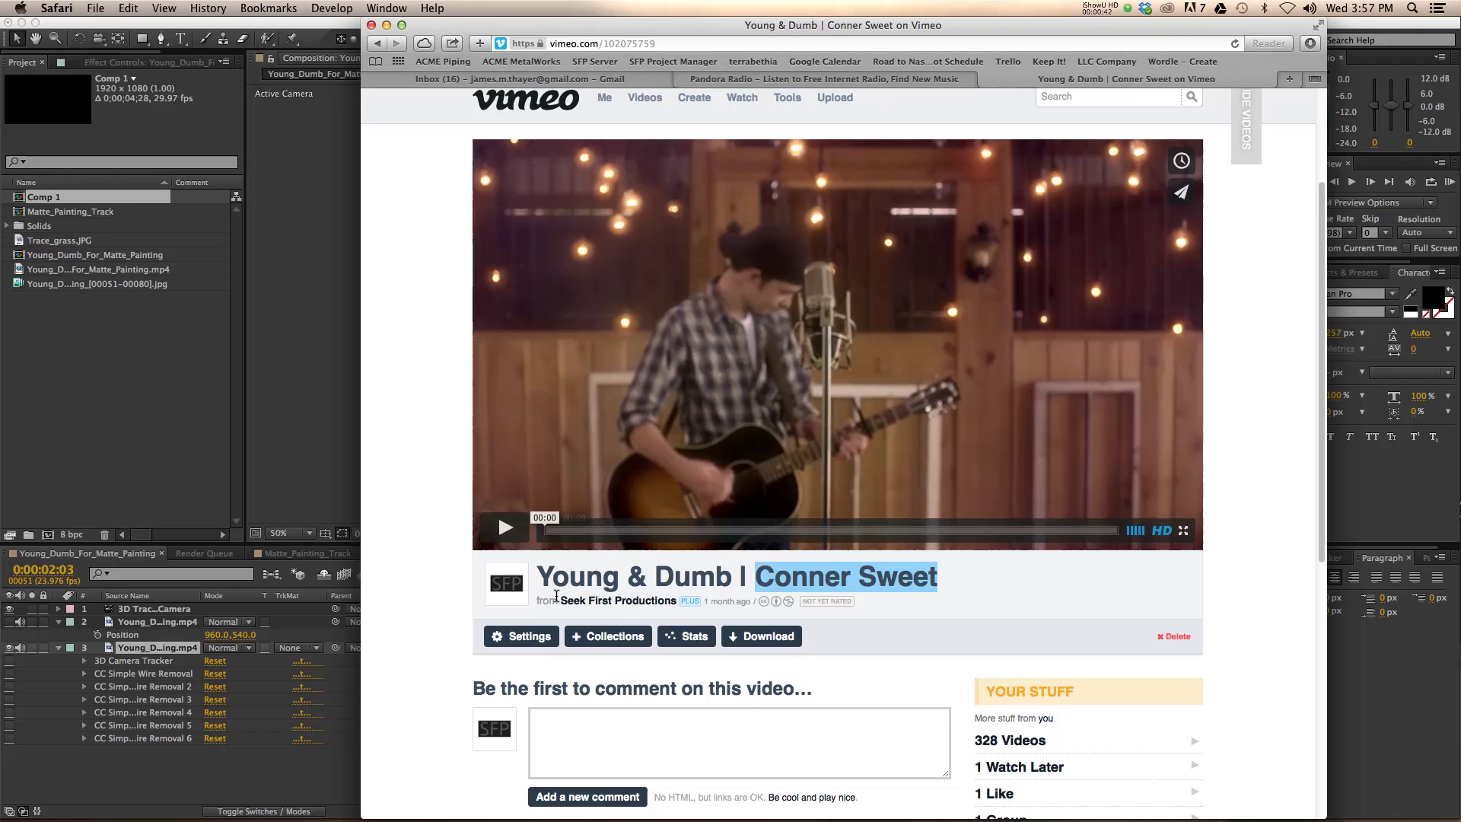
drag(540, 575, 732, 577)
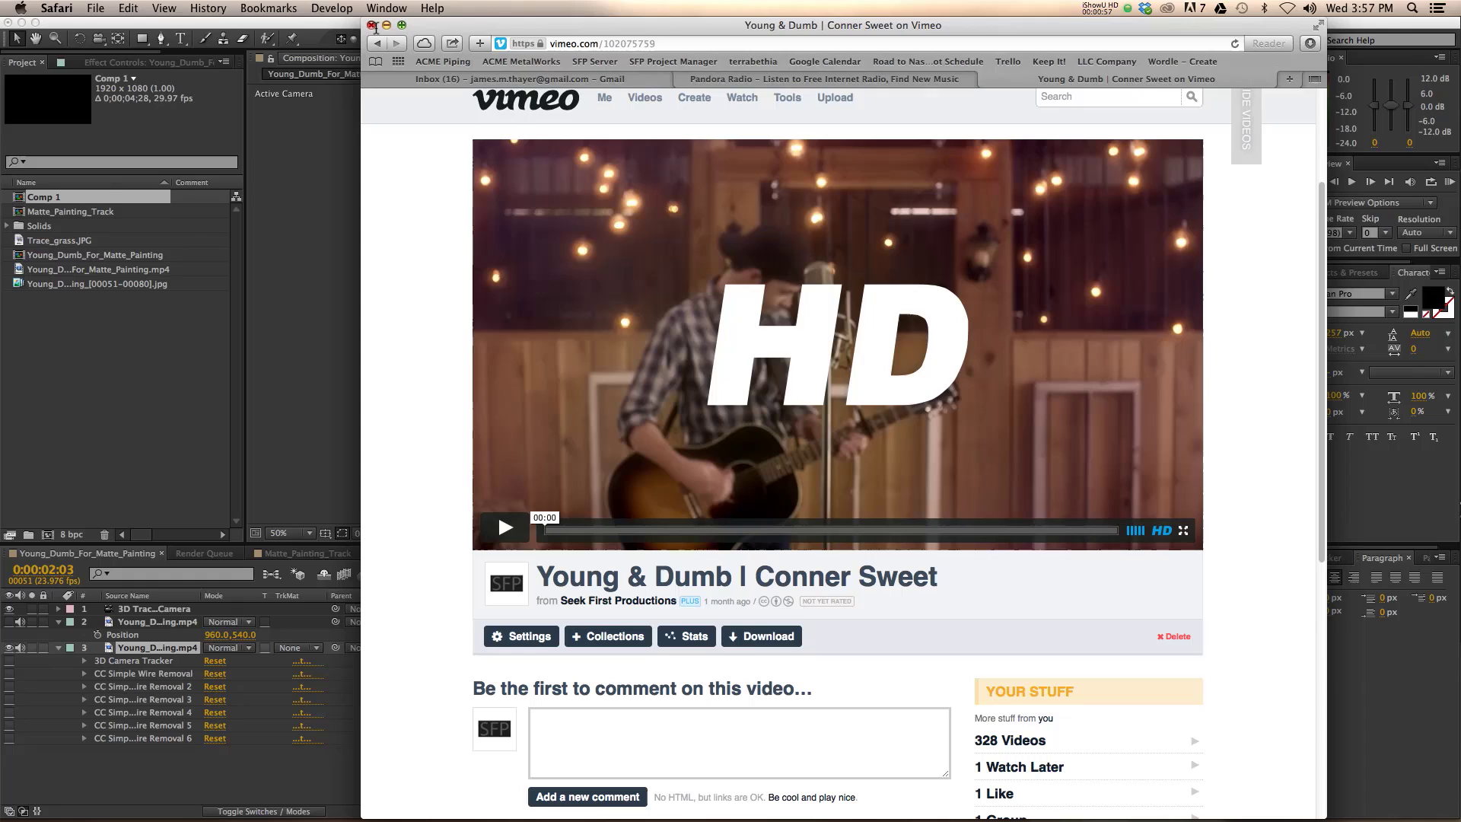
Step: Minimize Safari, switch to After Effects and deselect the footage layer
click(387, 25)
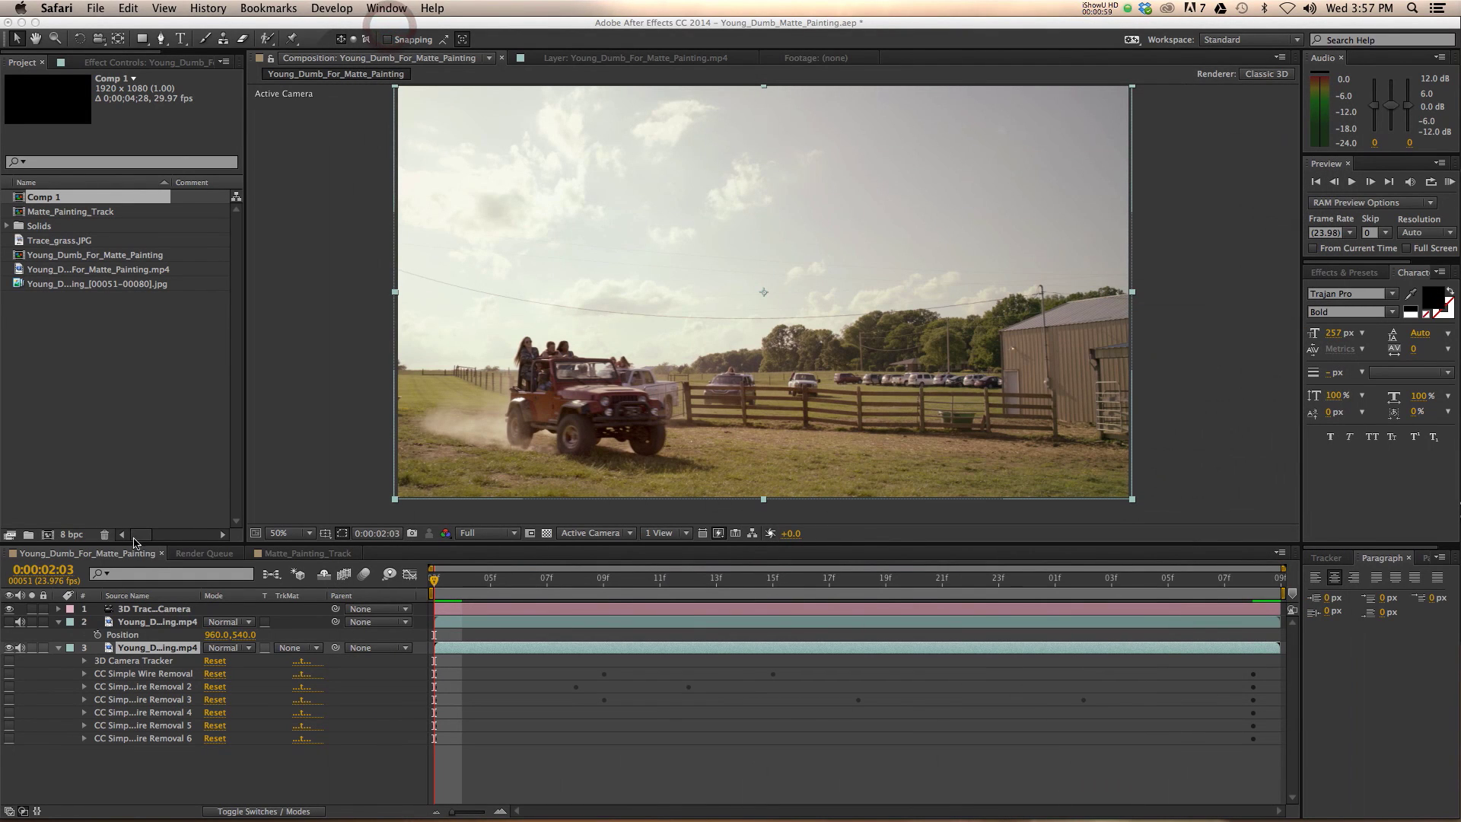
click(349, 430)
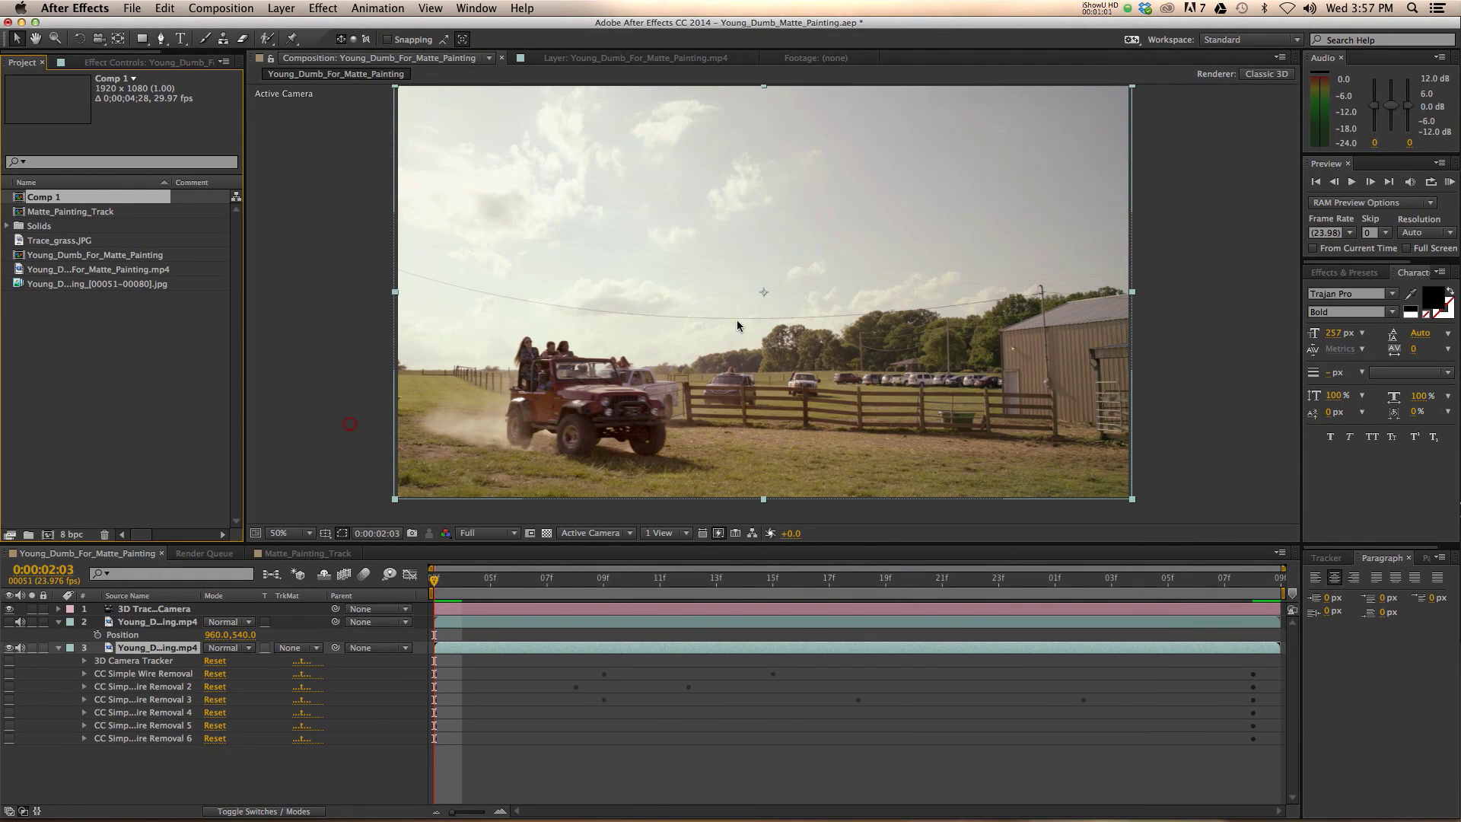
click(1210, 343)
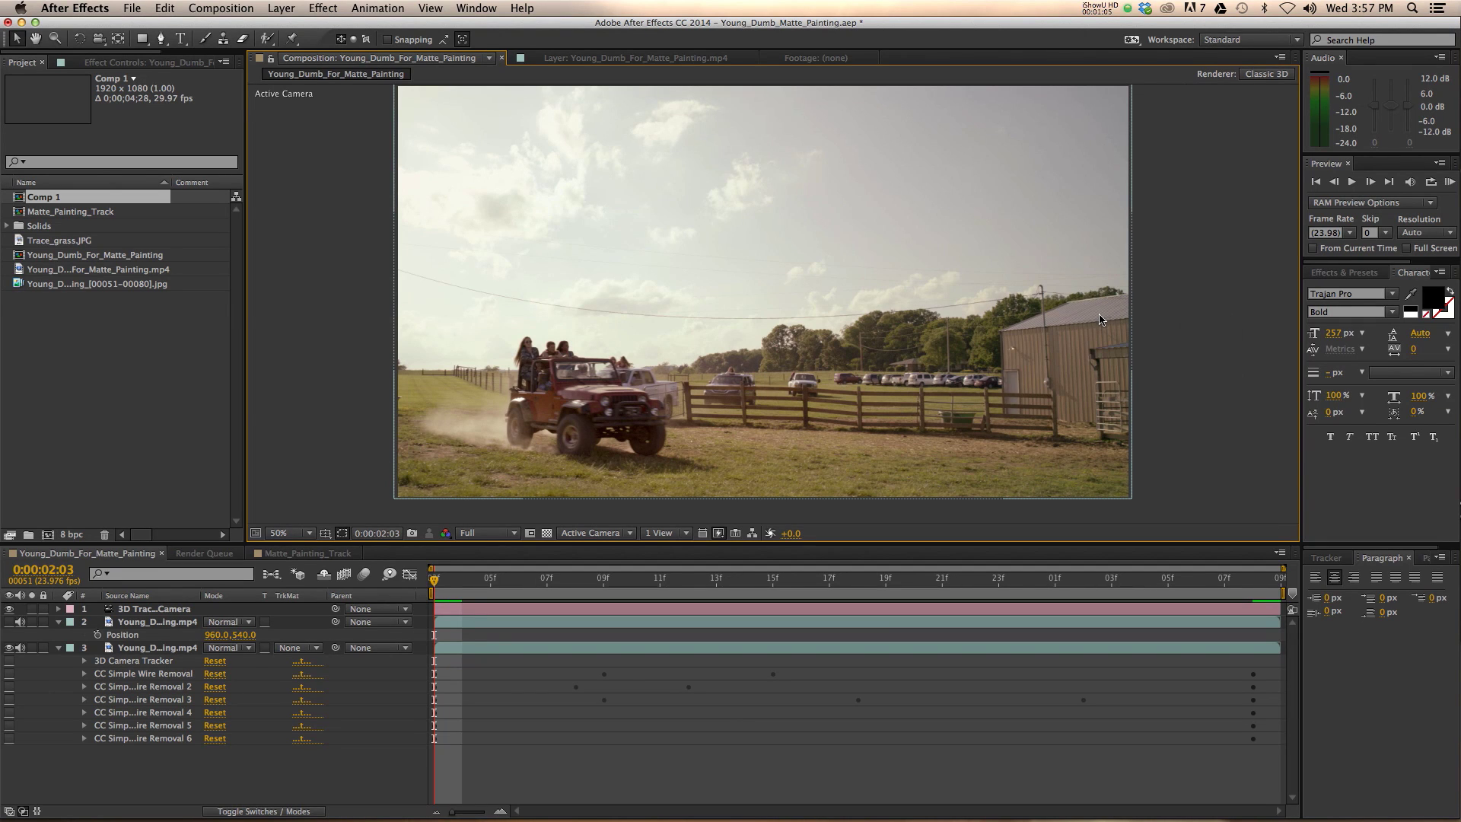
Step: Scrub and preview the jeep shot, with the telephone wire still crossing the sky
drag(434, 578, 357, 591)
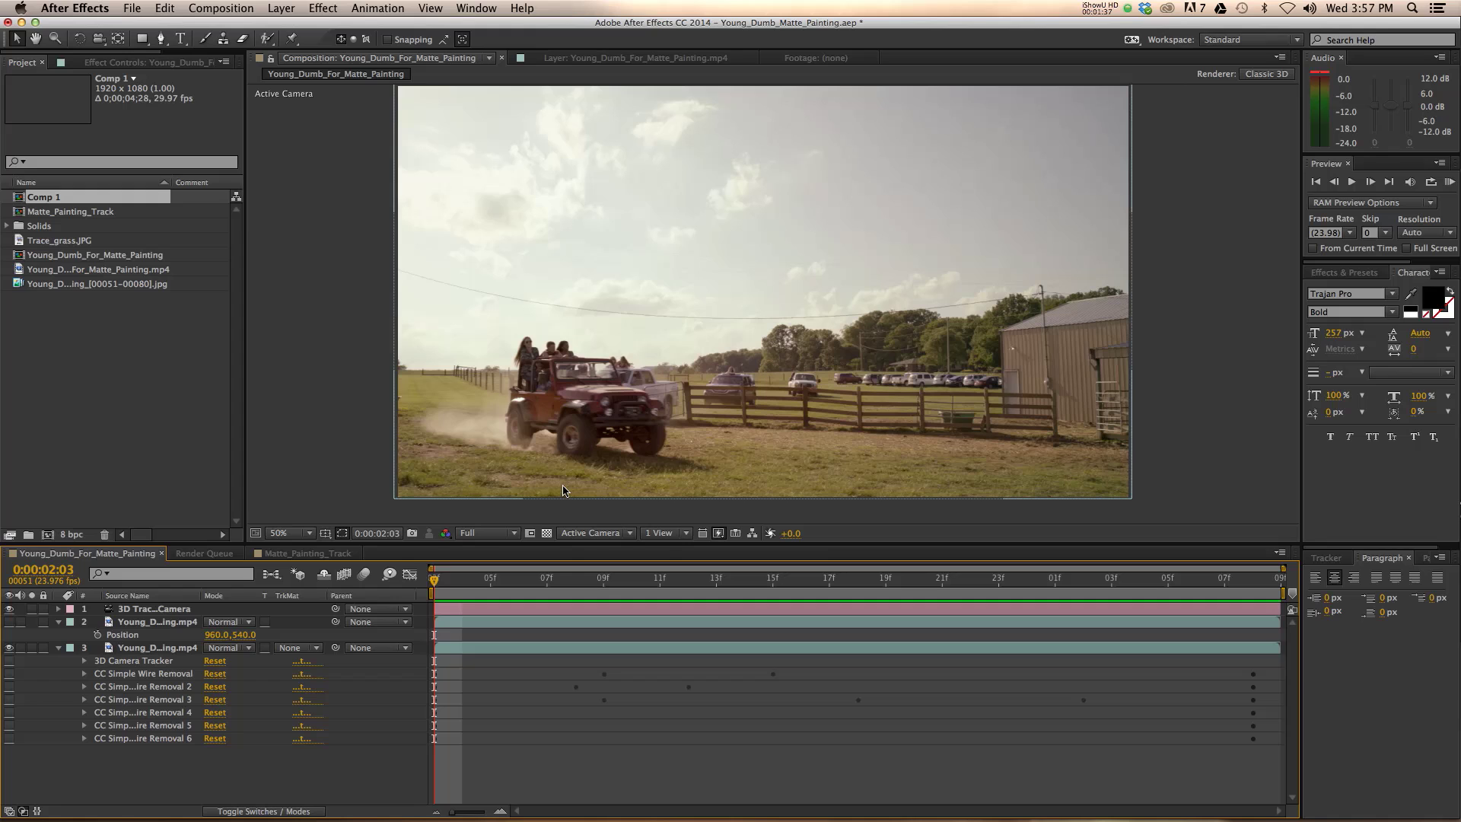
key(space)
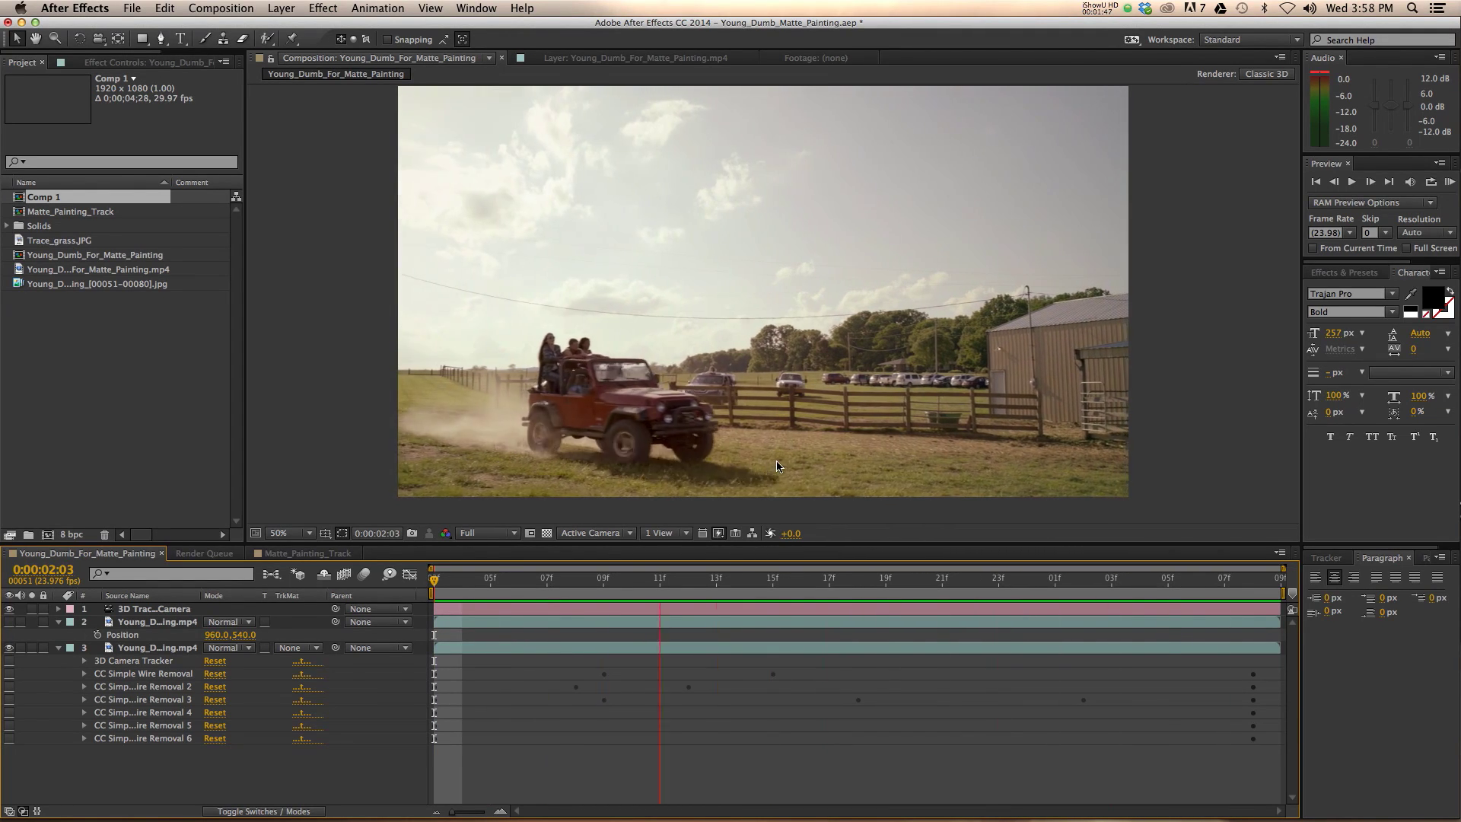
key(space)
drag(913, 584, 1112, 639)
key(space)
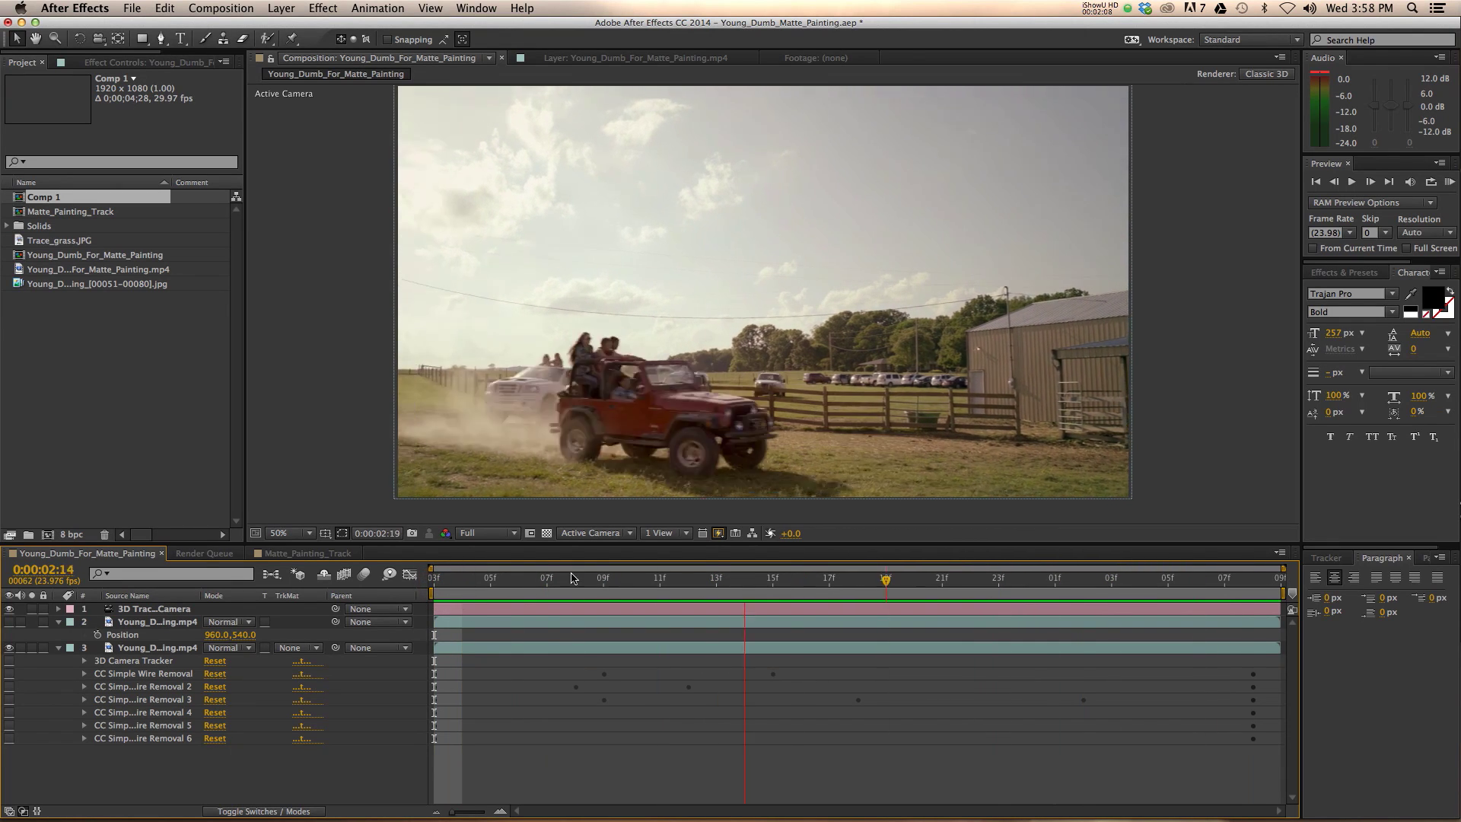
key(space)
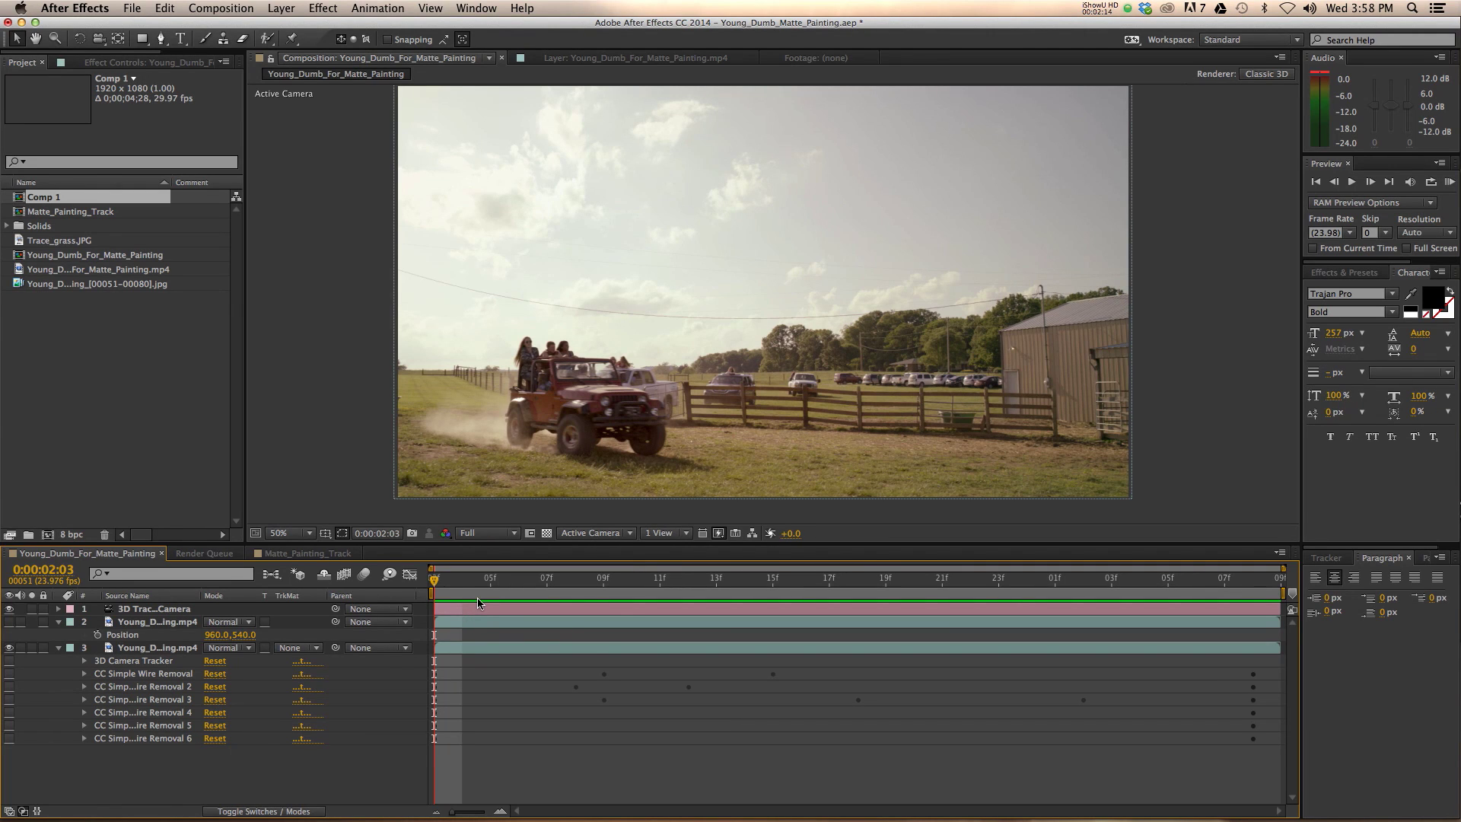
mouse_move(445, 581)
mouse_down()
mouse_move(1240, 591)
mouse_move(449, 580)
mouse_up()
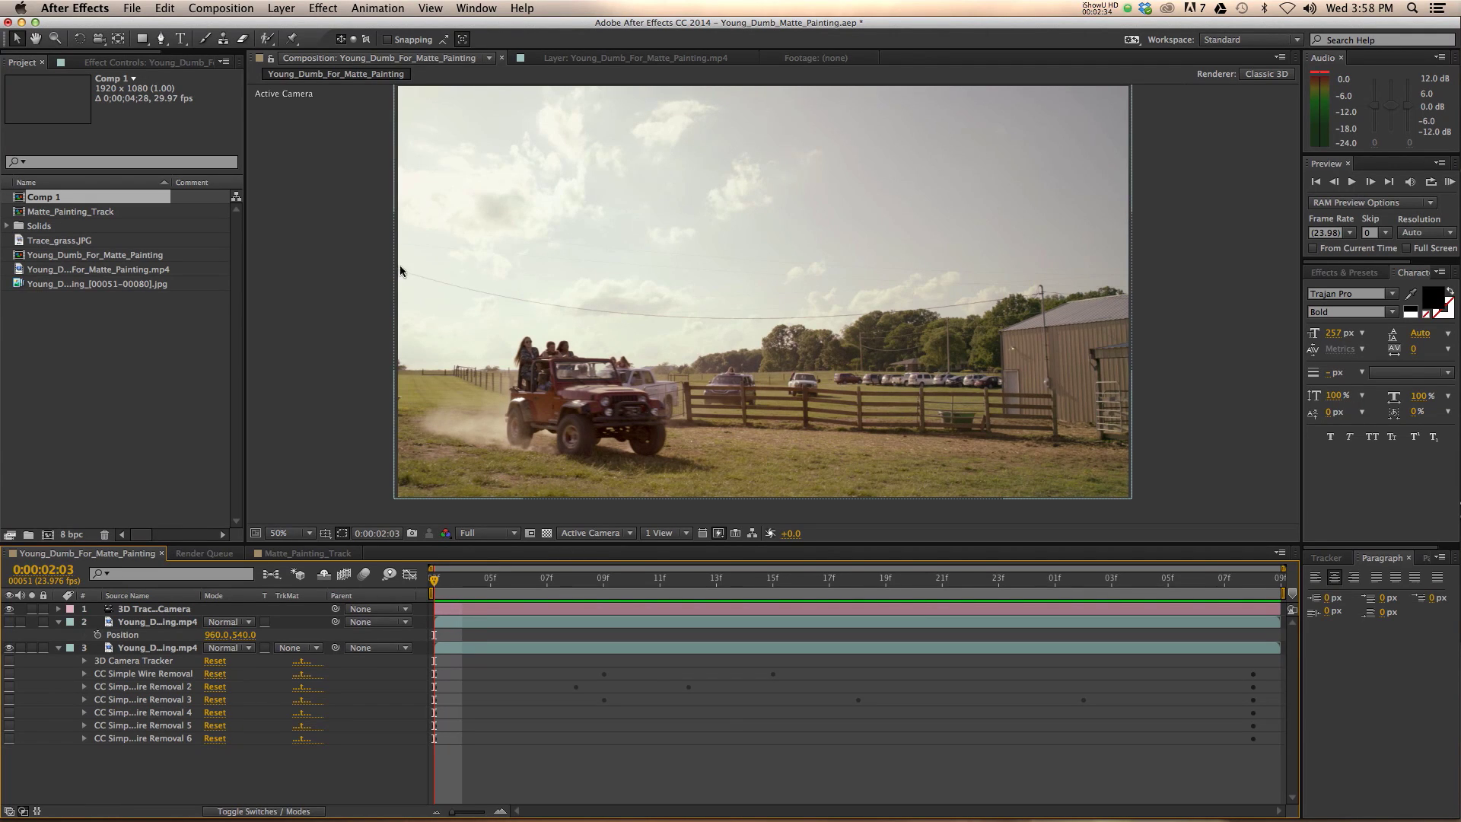
Step: Turn on CC Simple Wire Removal effects 2 through 5
key(space)
click(10, 688)
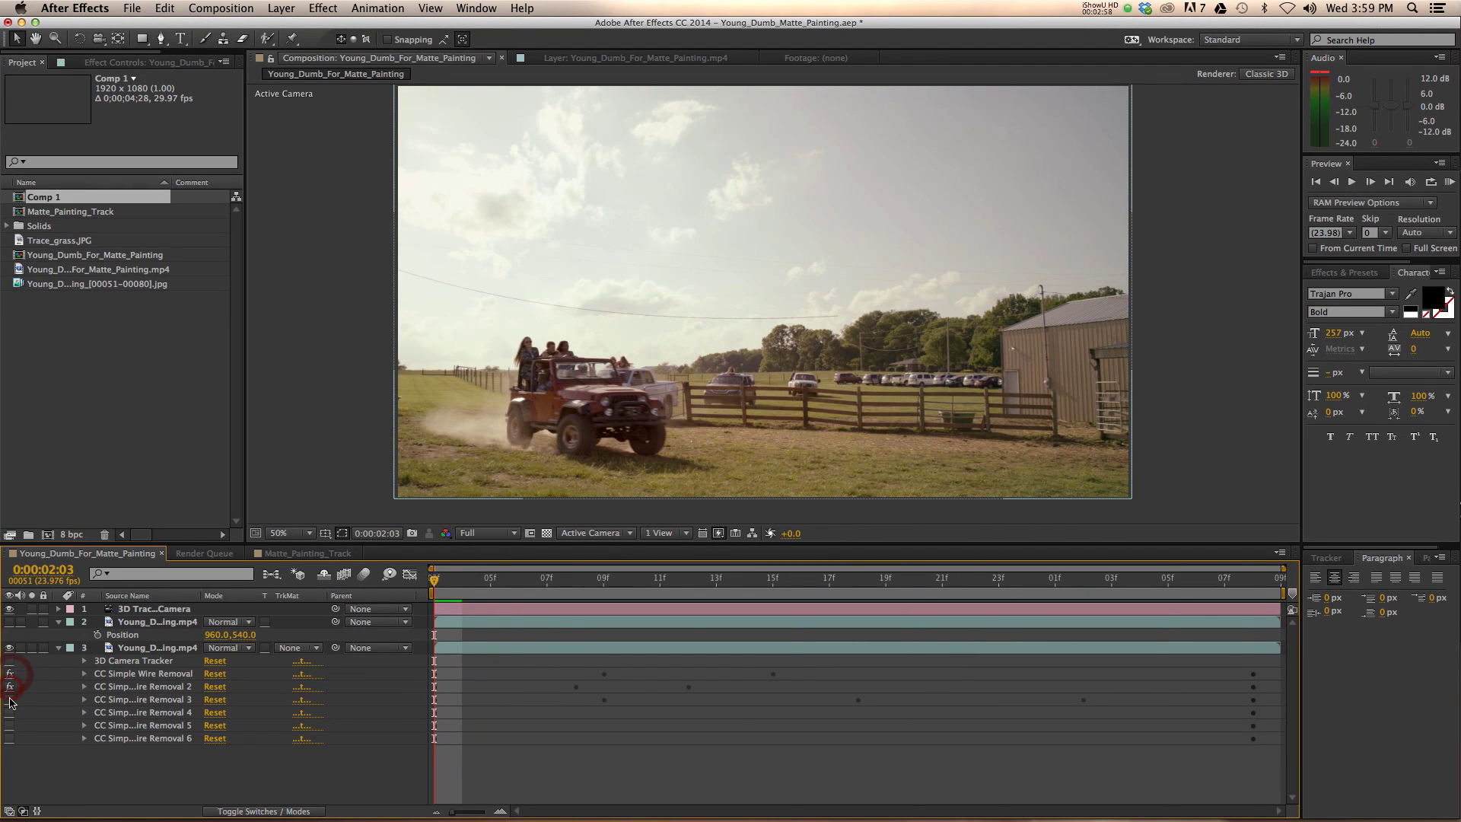
click(10, 700)
click(10, 713)
click(10, 725)
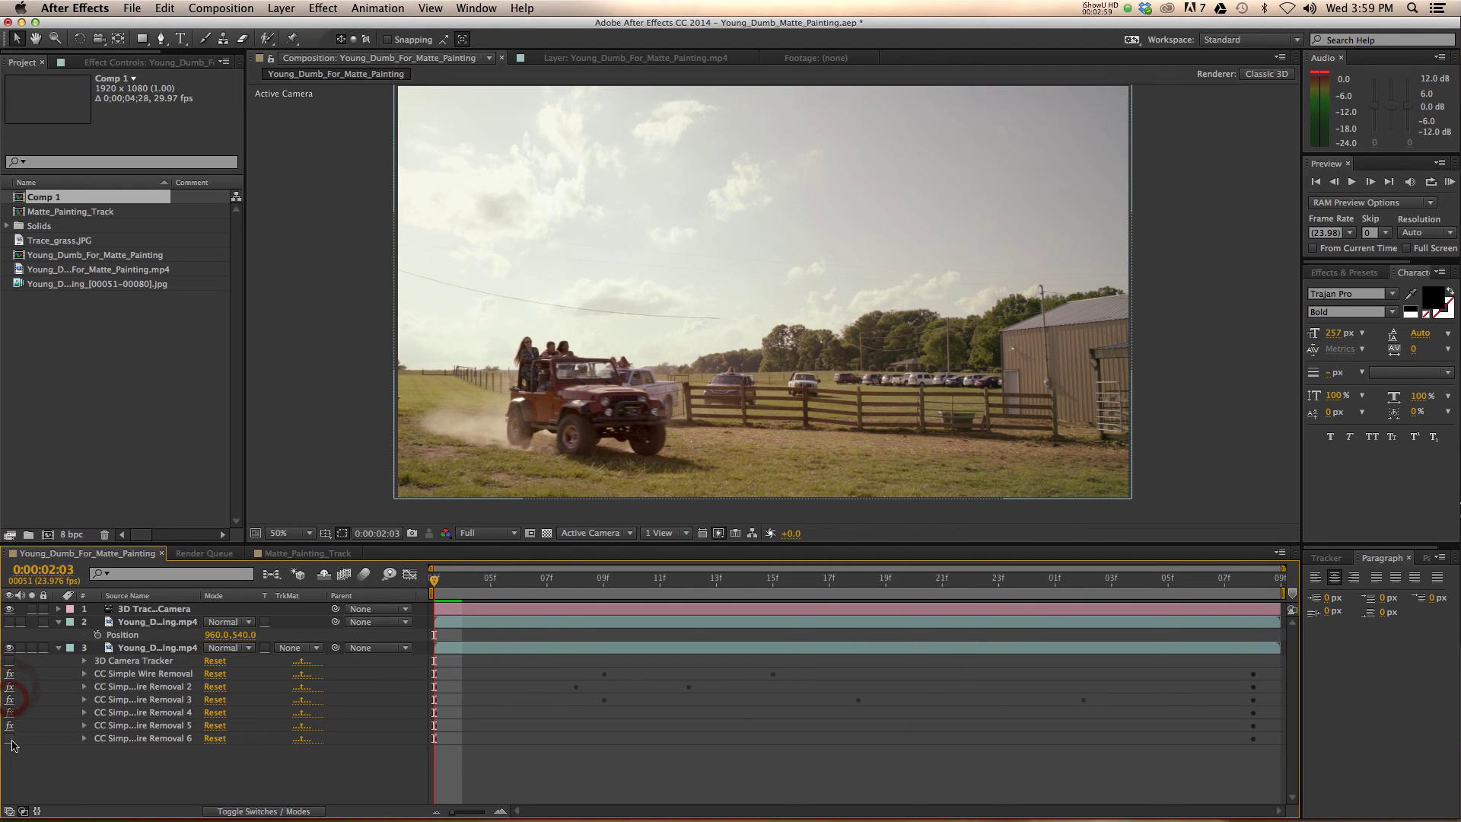
click(646, 772)
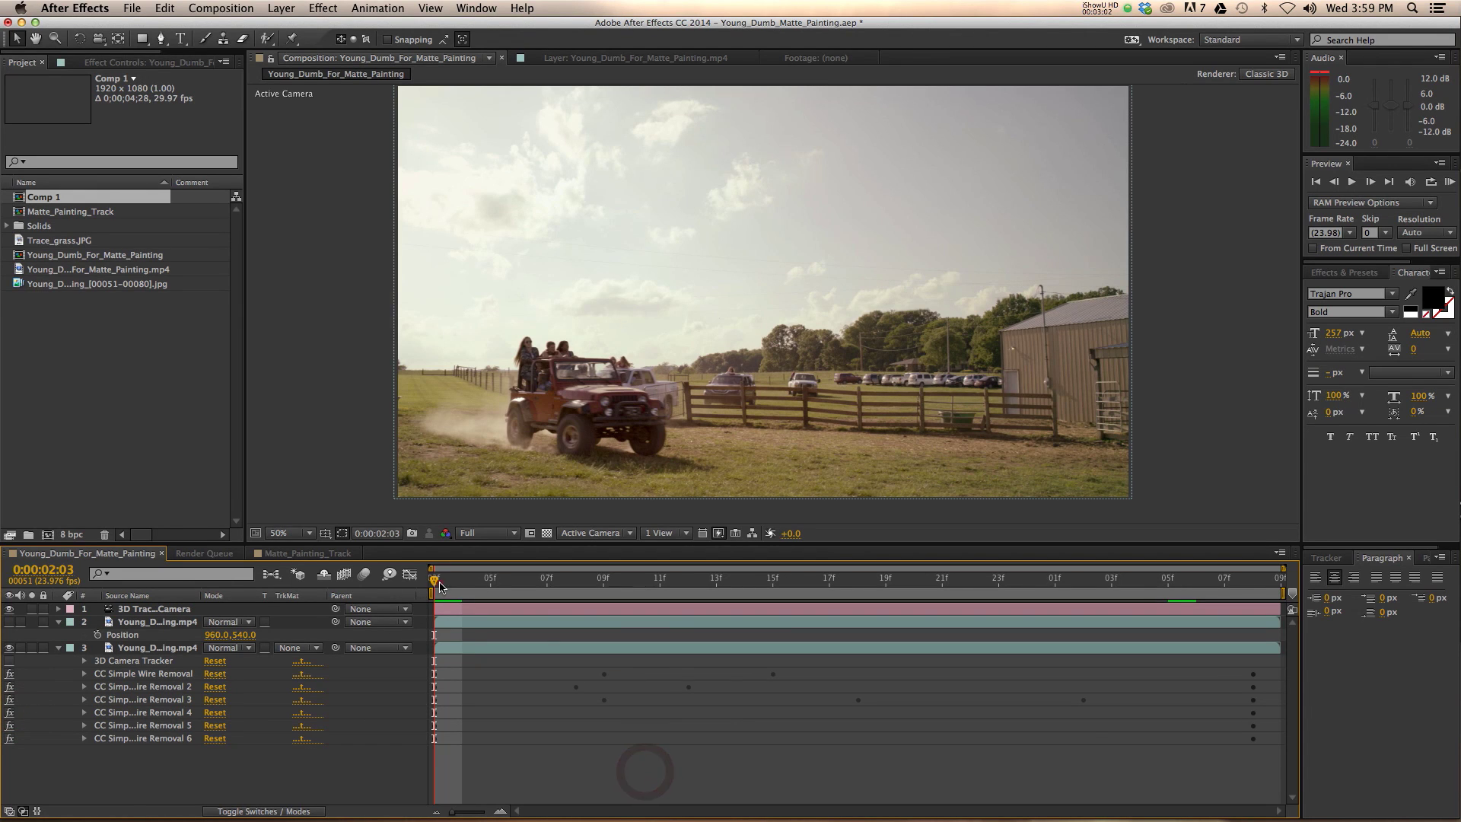
Step: Preview the shot with the wires removed, then return to frame 0:00:02:03
drag(441, 584, 603, 586)
key(KP_0)
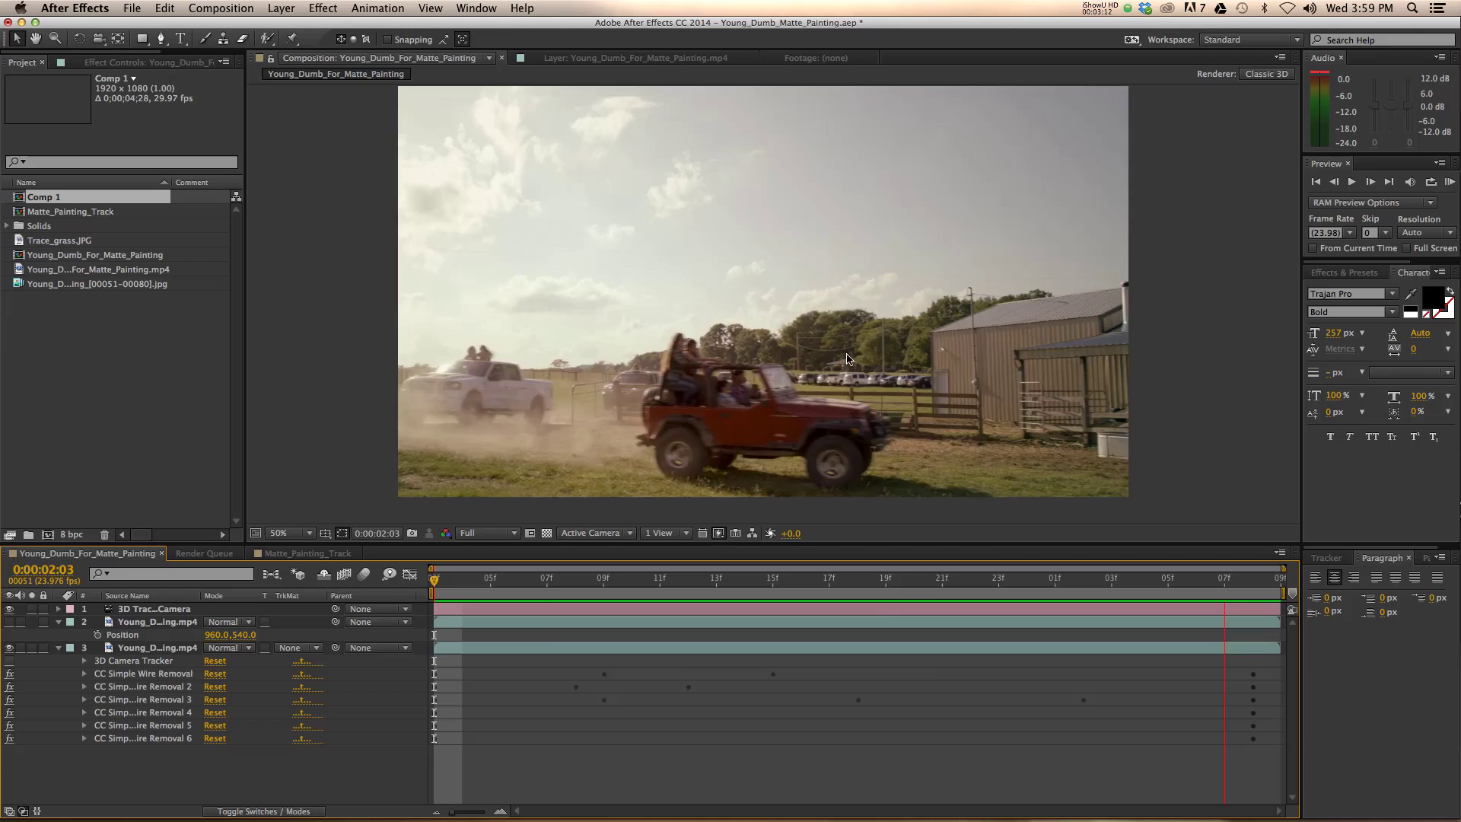
key(space)
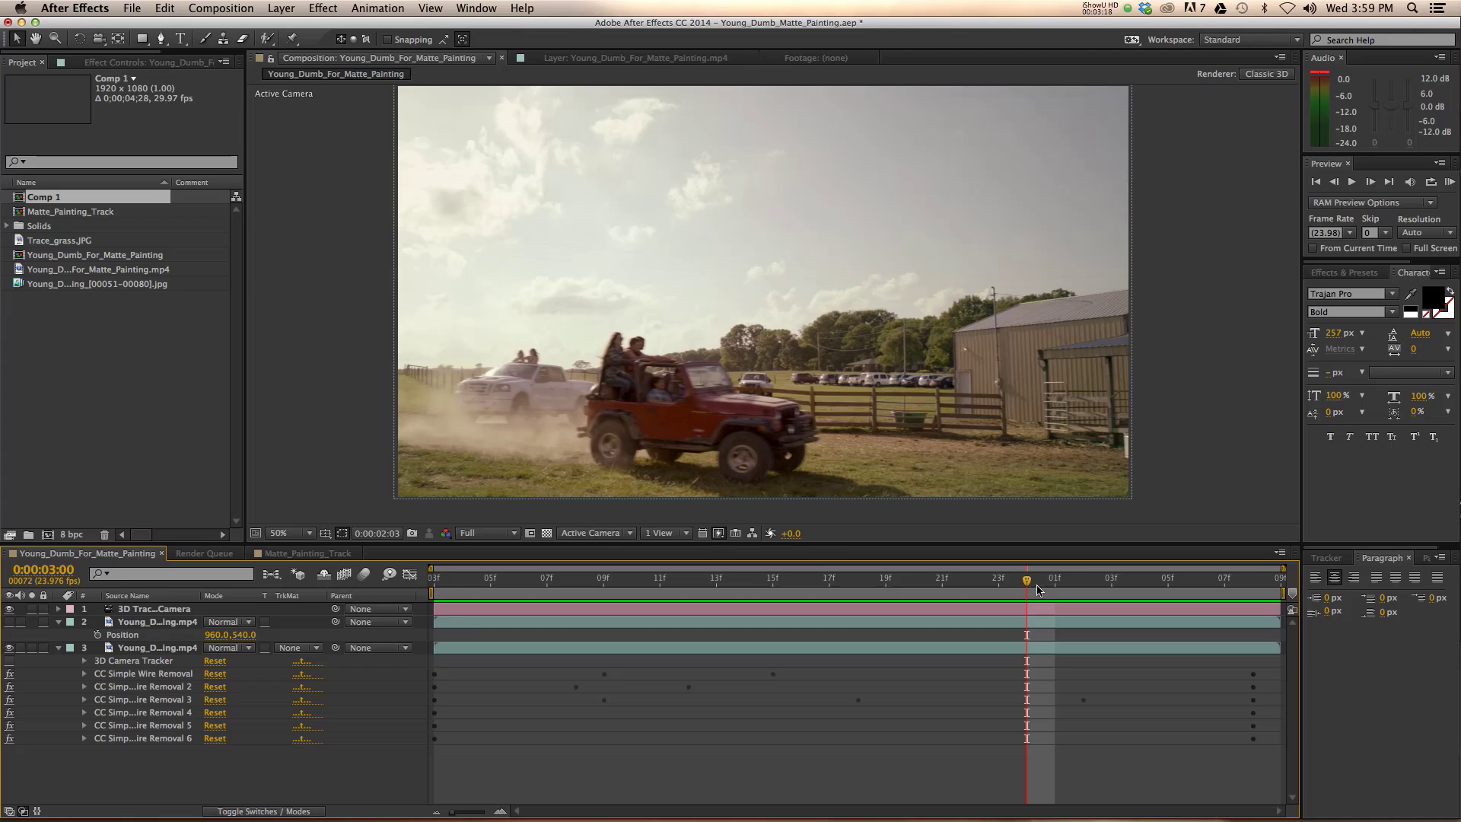
drag(1007, 579, 462, 580)
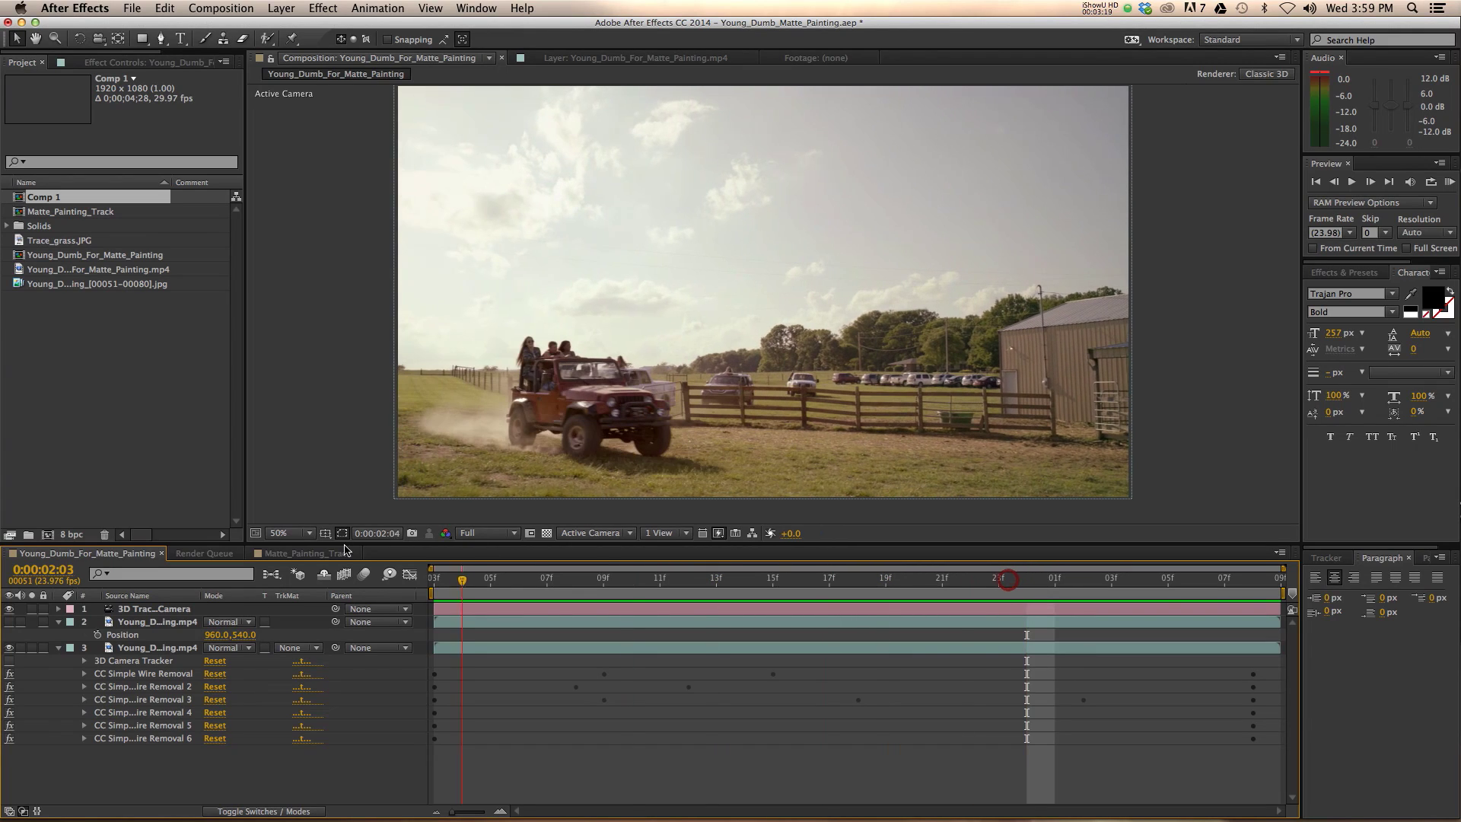
Step: Select all six wire removal effects and toggle them off and on to compare before and after
click(128, 673)
shift+click(128, 737)
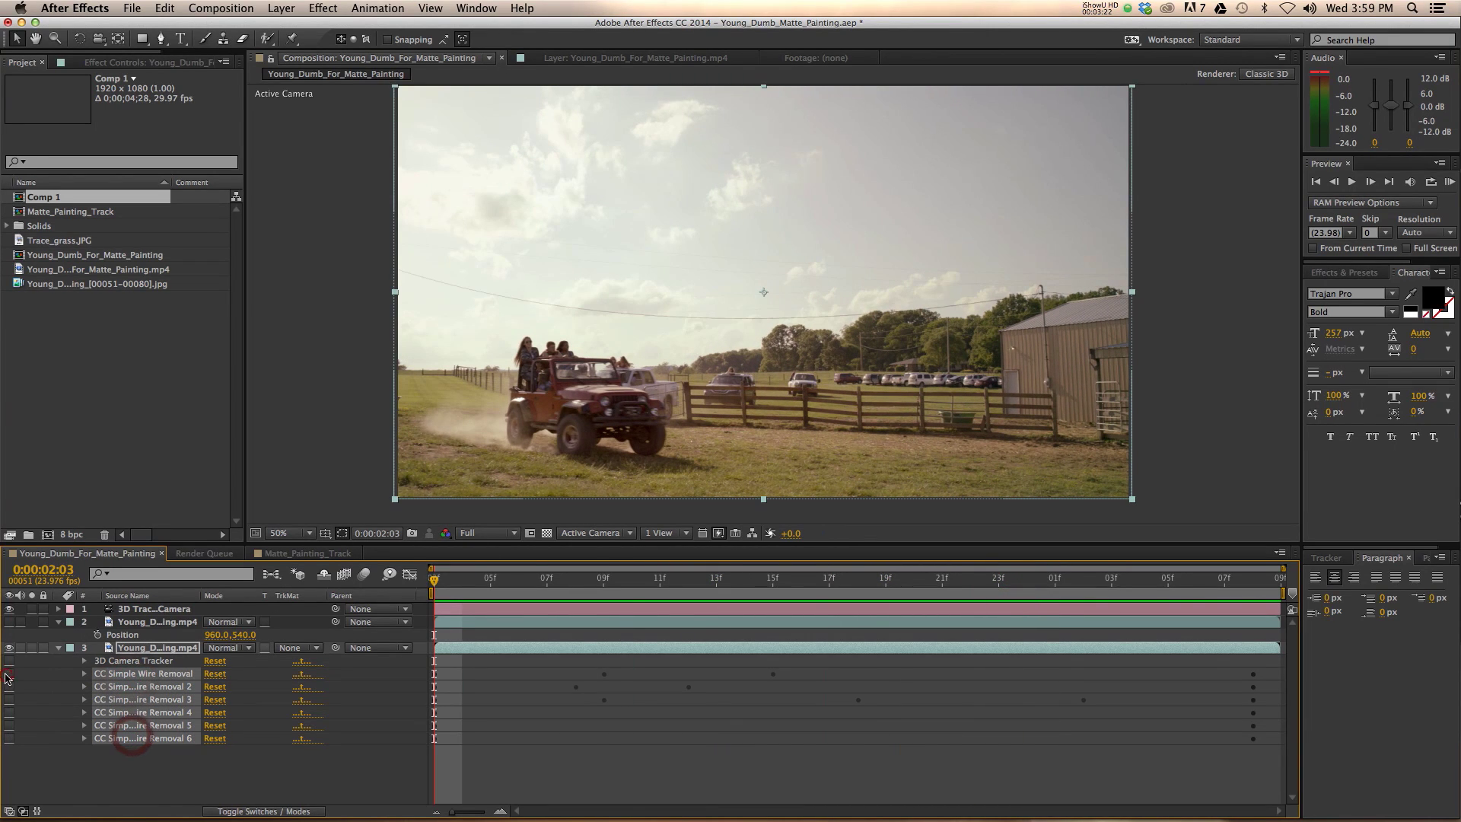
click(9, 673)
click(9, 673)
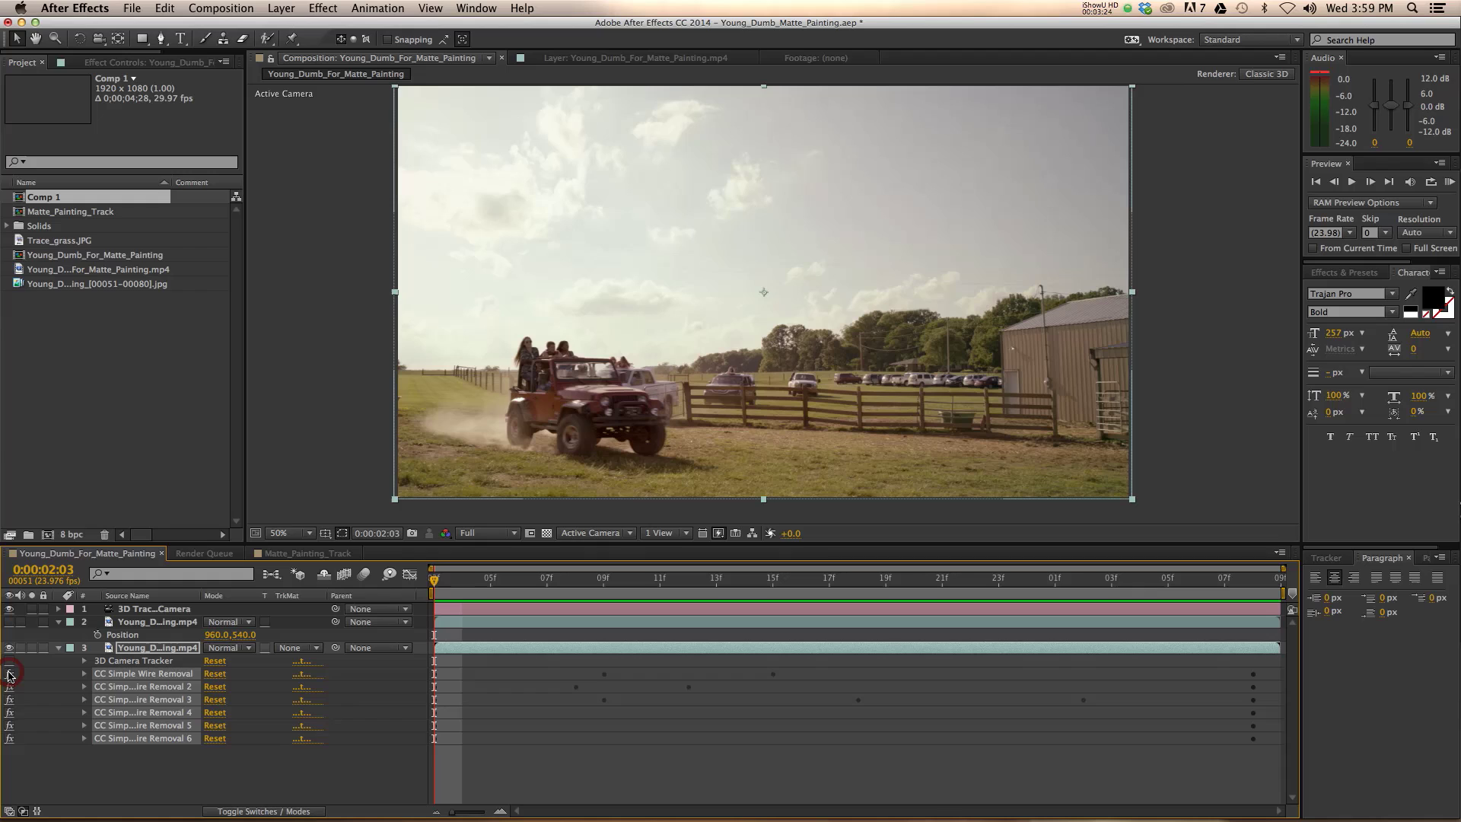
click(9, 673)
click(9, 674)
click(156, 788)
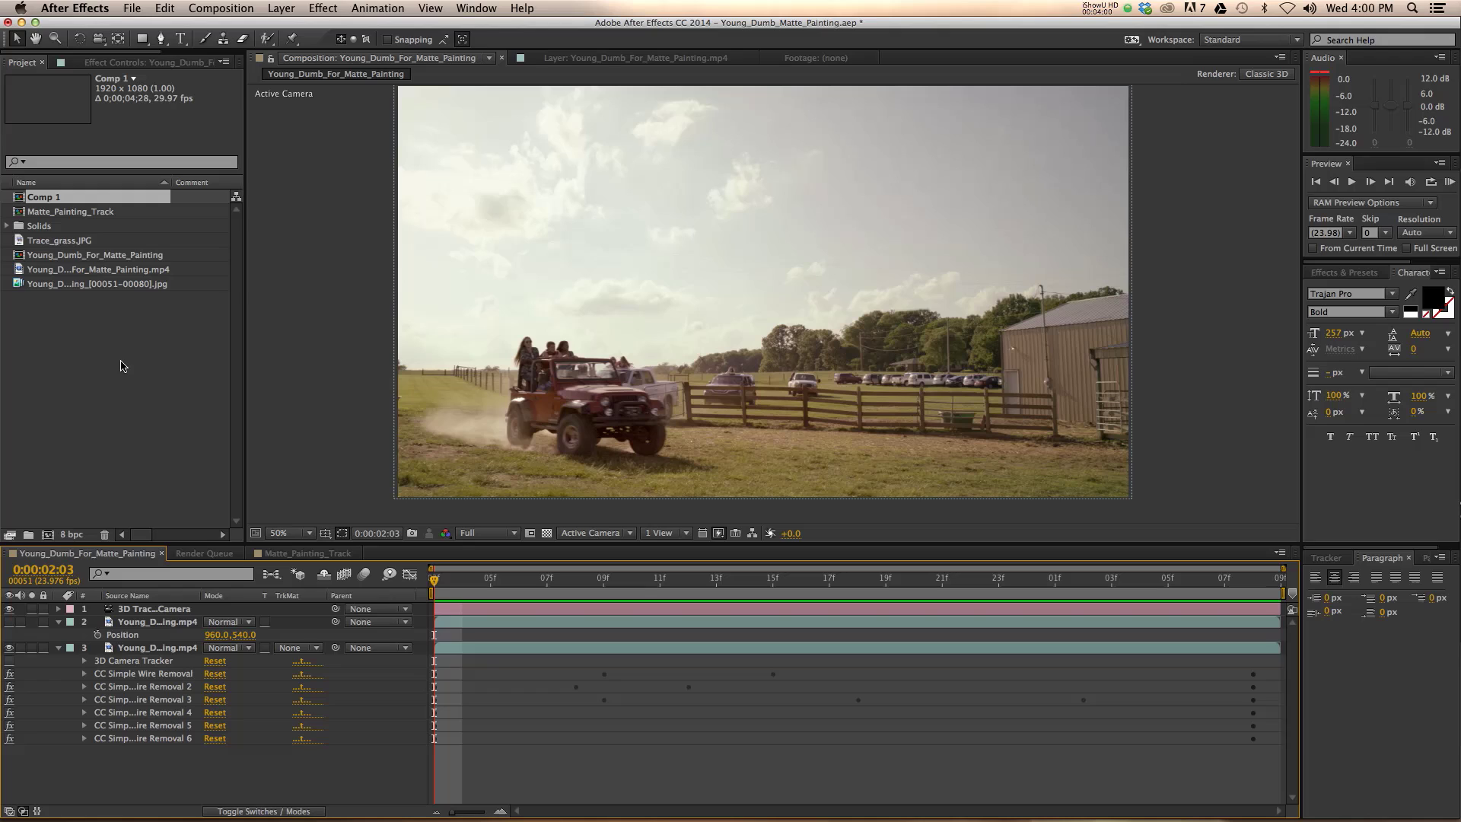
double_click(46, 270)
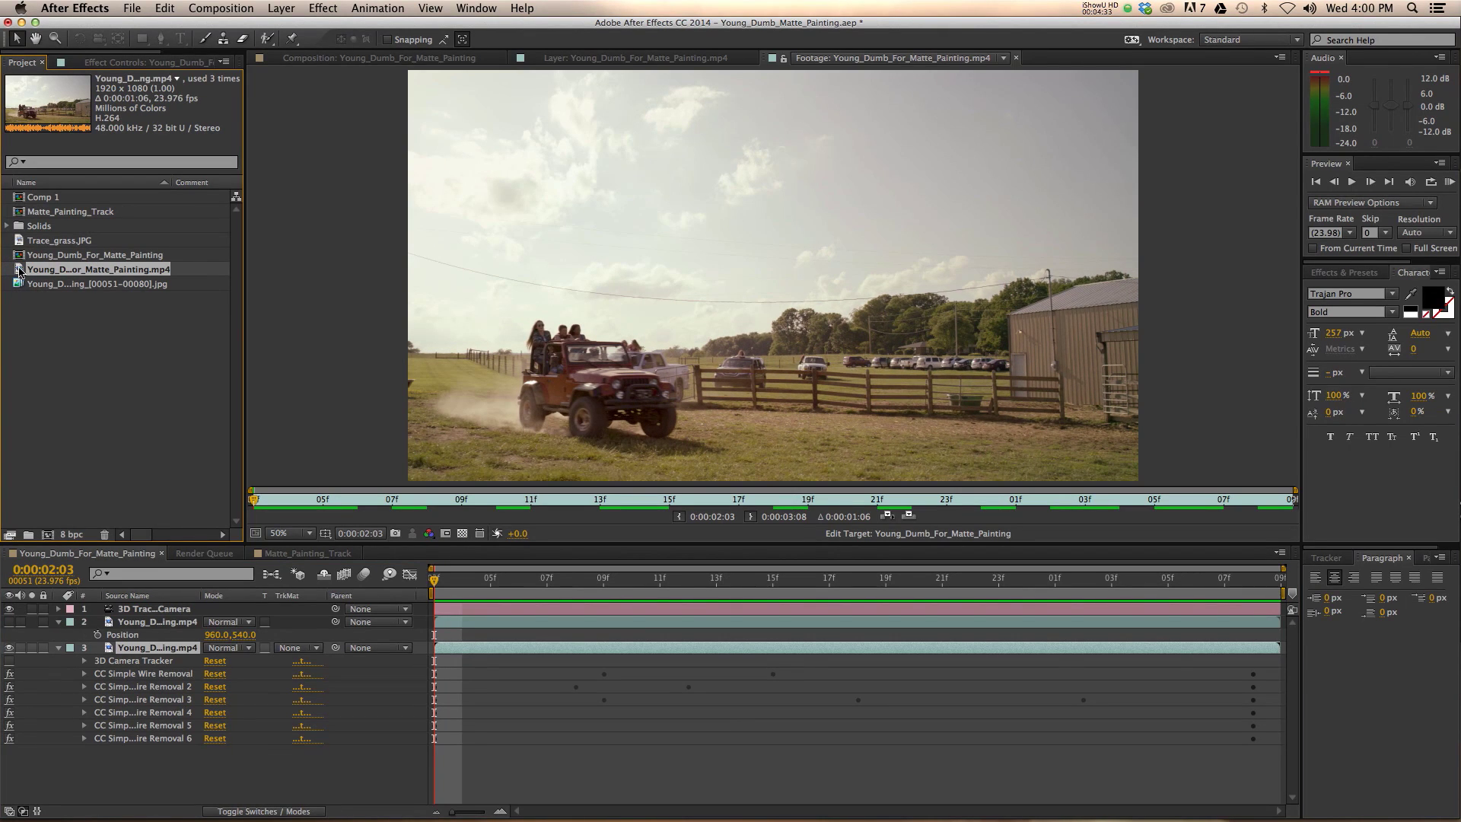
click(45, 535)
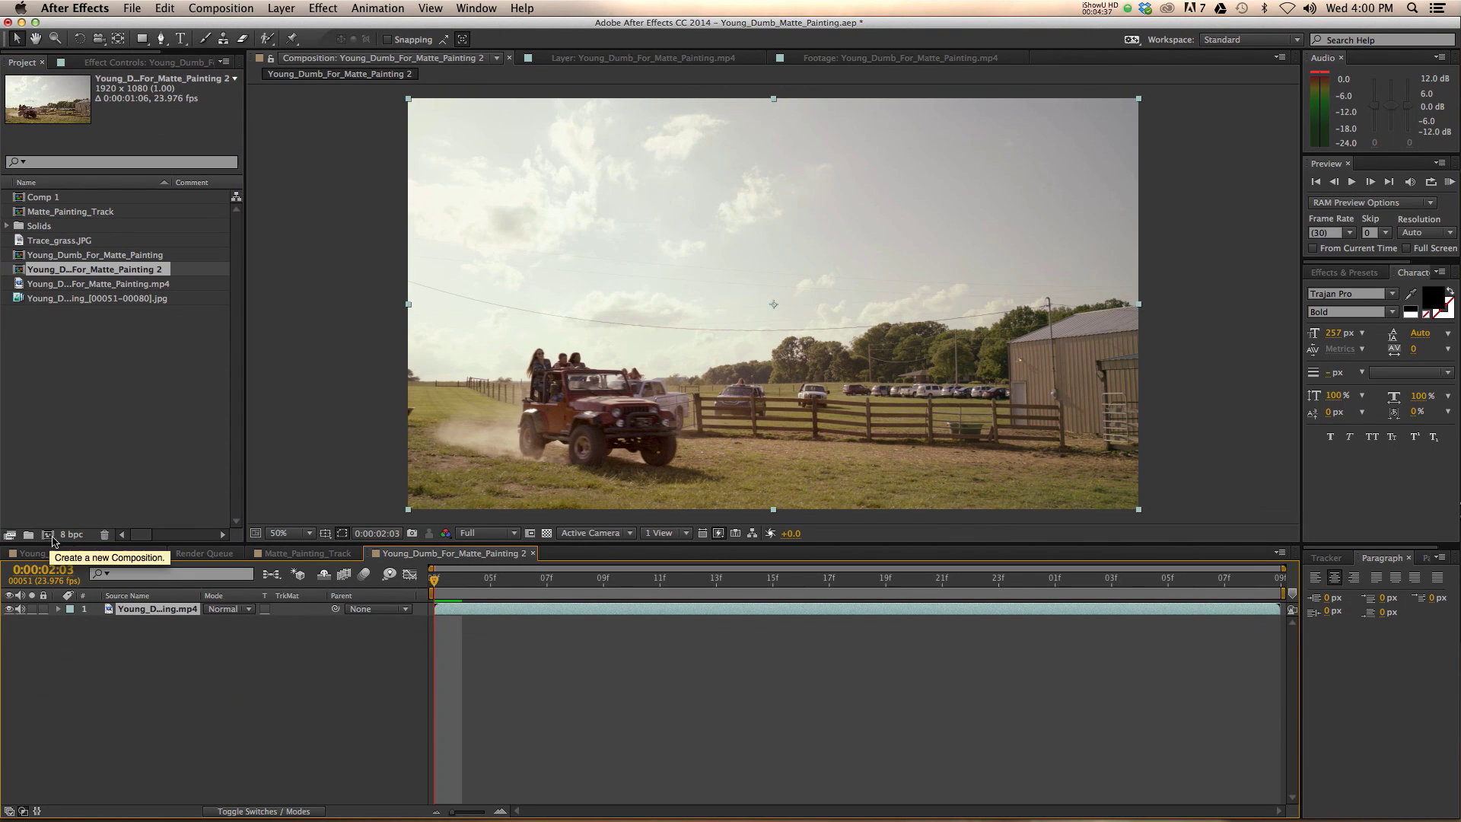
key(space)
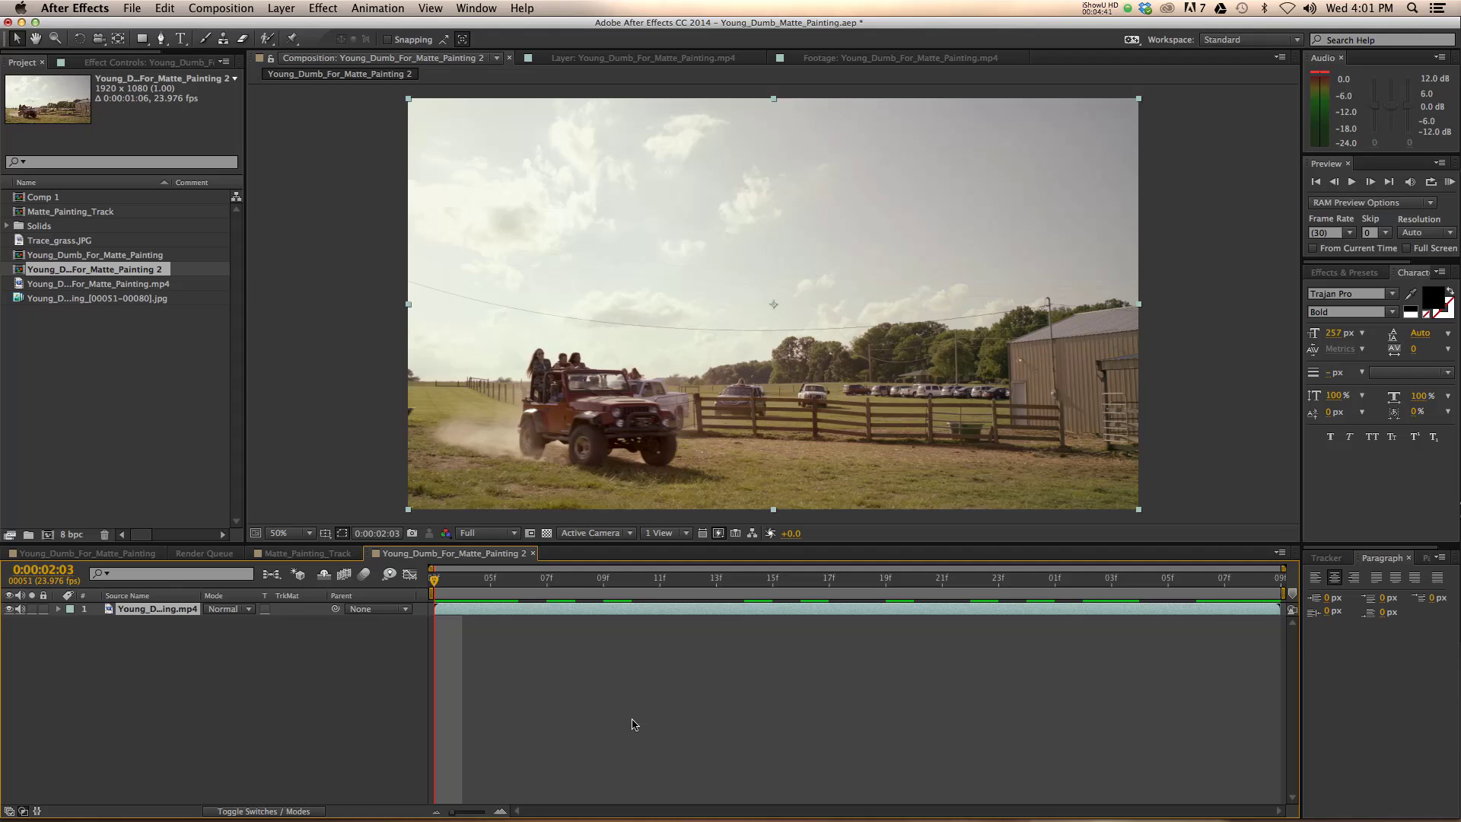
key(space)
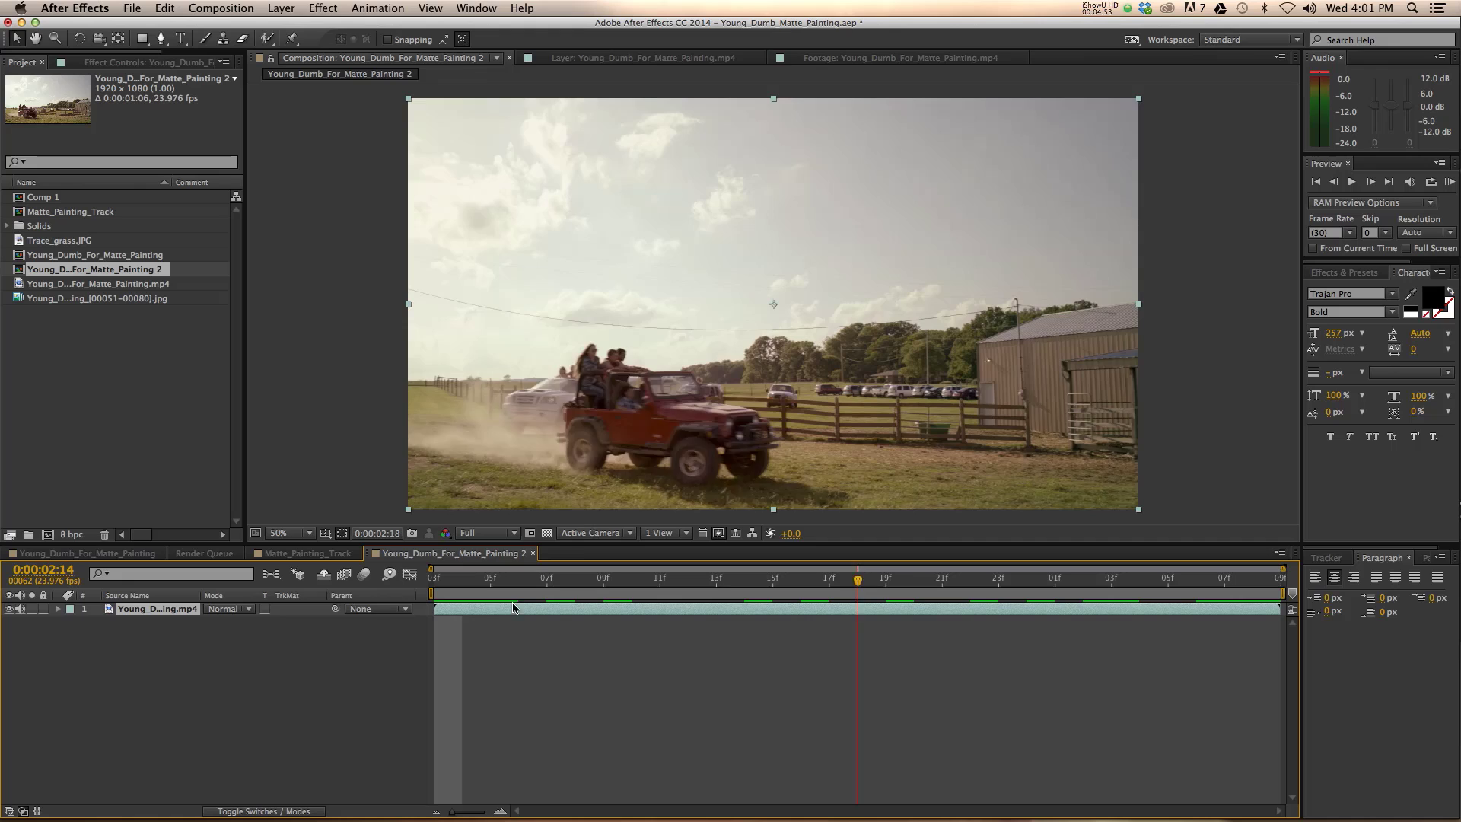
drag(454, 606, 417, 601)
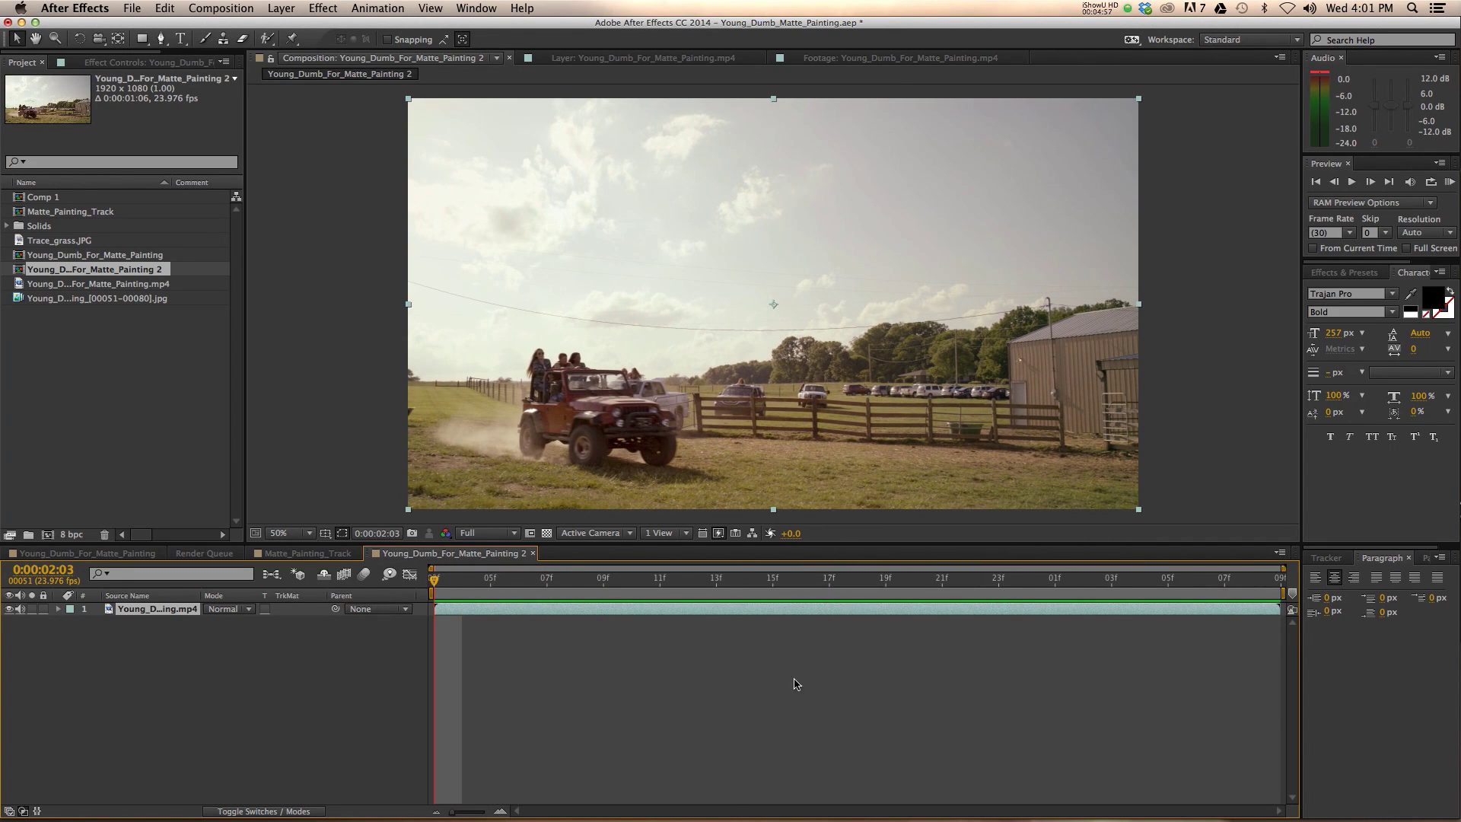
click(840, 682)
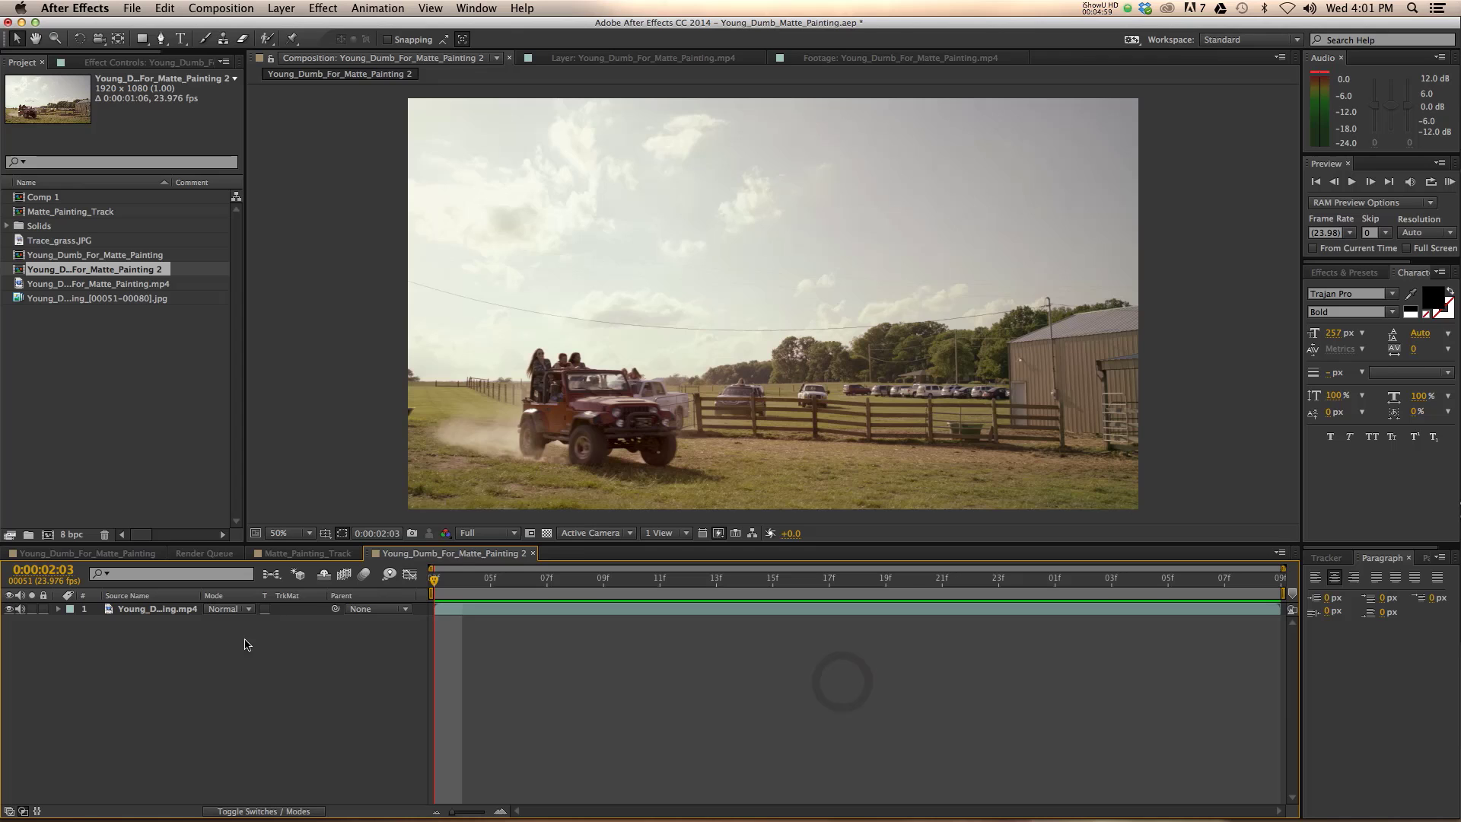
drag(466, 585, 1298, 601)
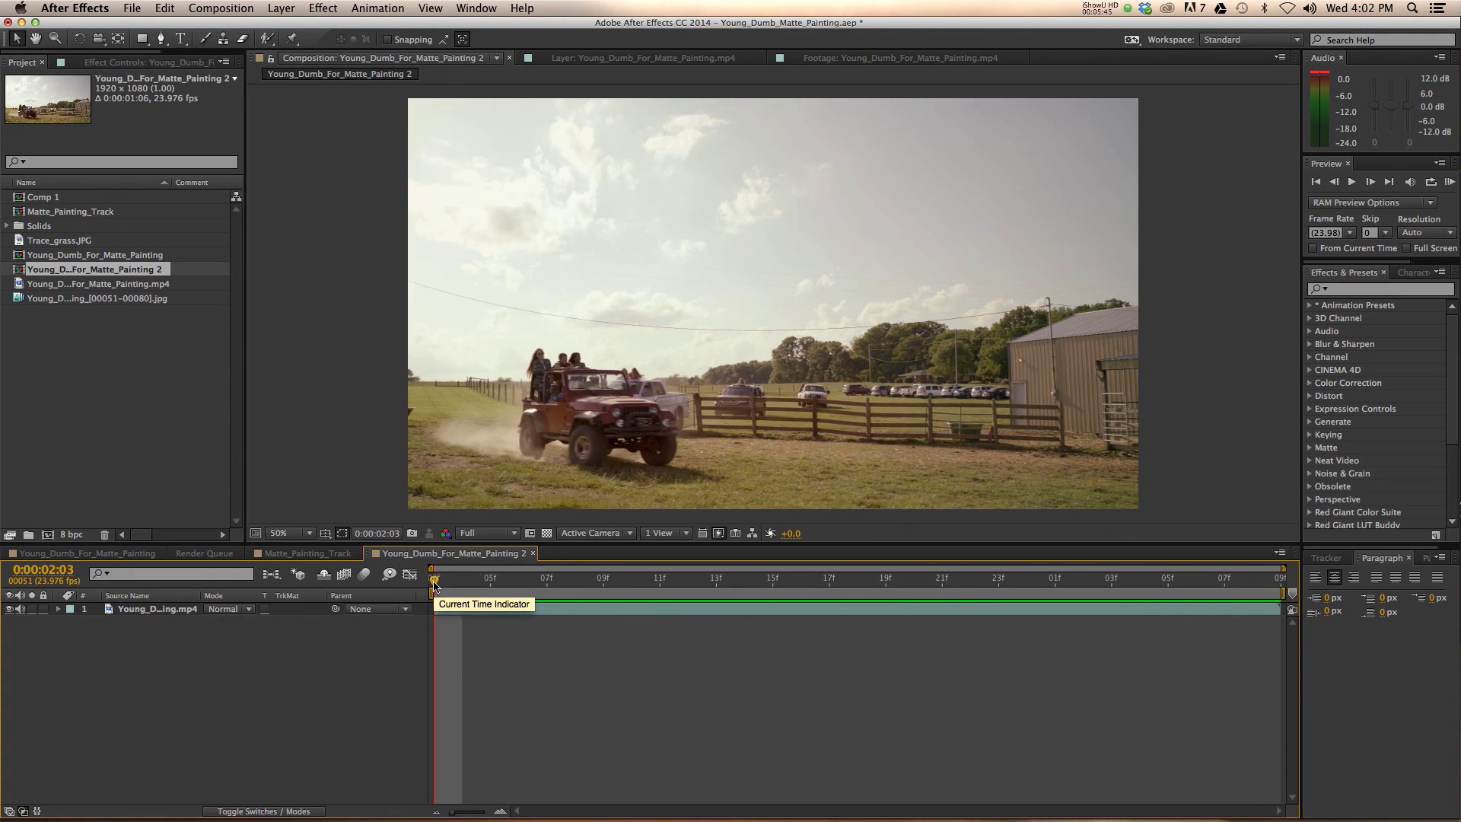
mouse_move(434, 584)
mouse_down()
mouse_move(1225, 613)
mouse_move(431, 598)
mouse_up()
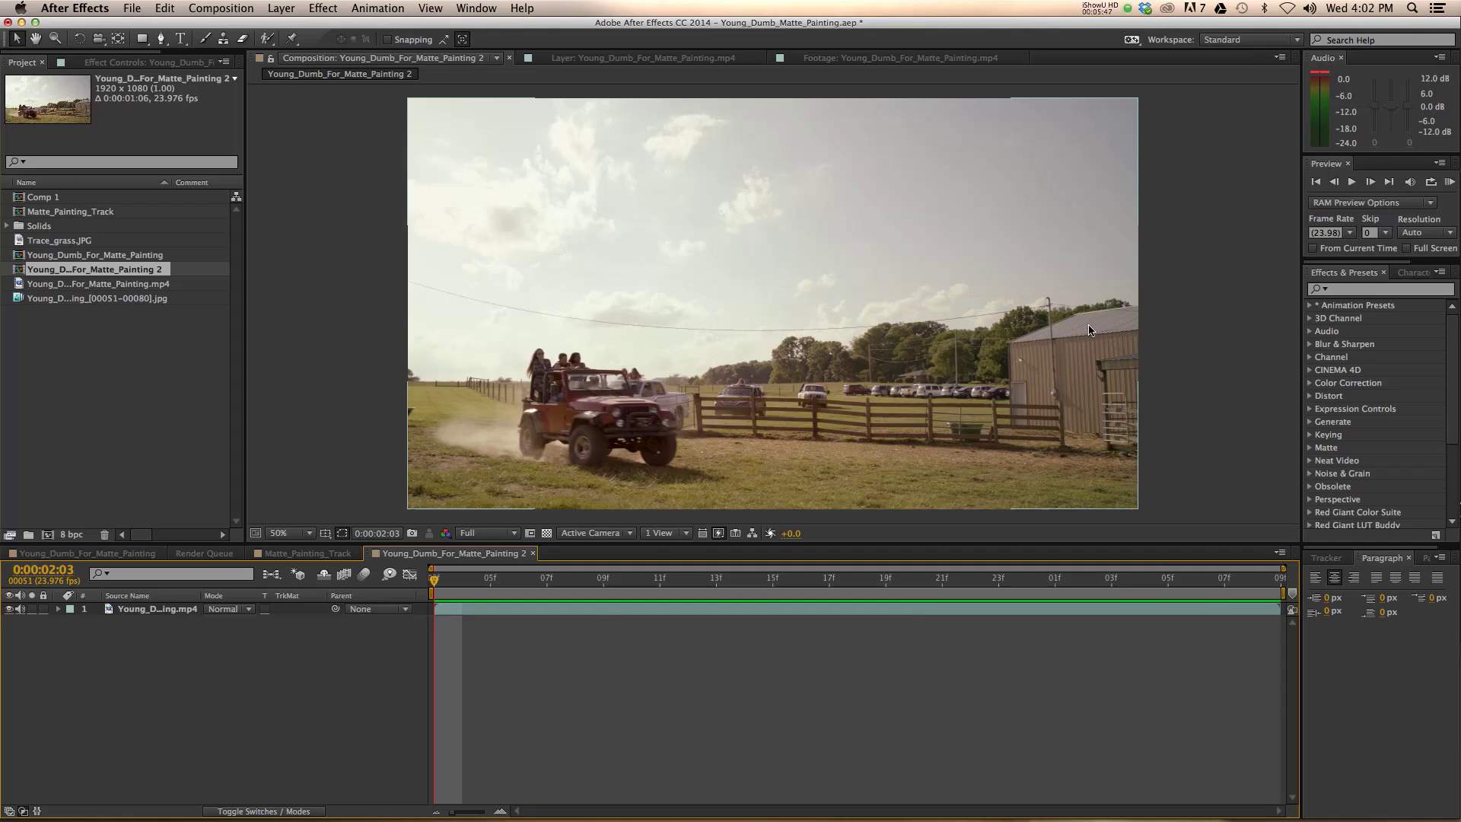
Step: Search 'wire' in Effects & Presets and drop CC Simple Wire Removal onto the jeep footage
click(1366, 290)
text(wire)
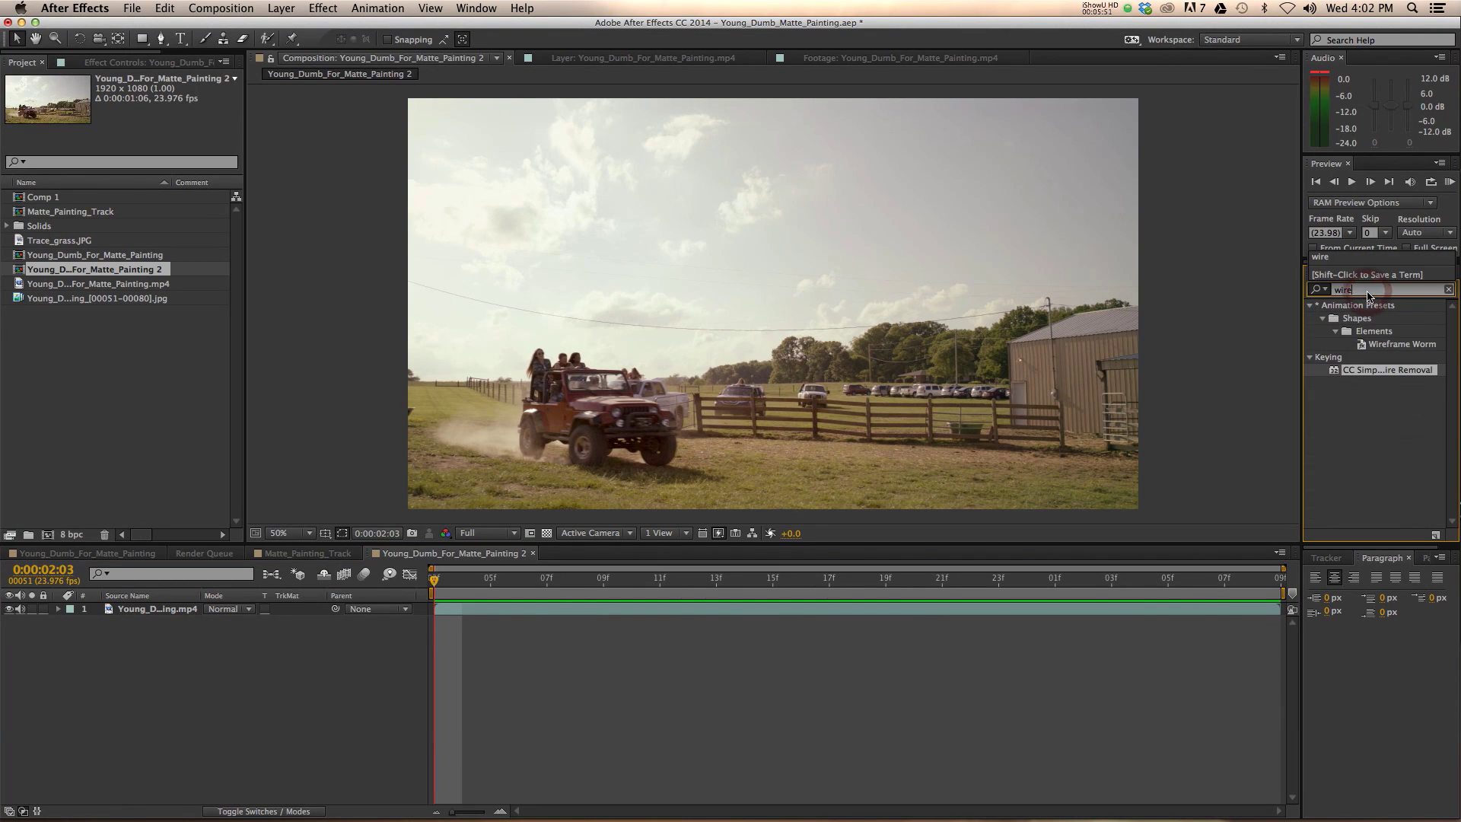
click(1371, 412)
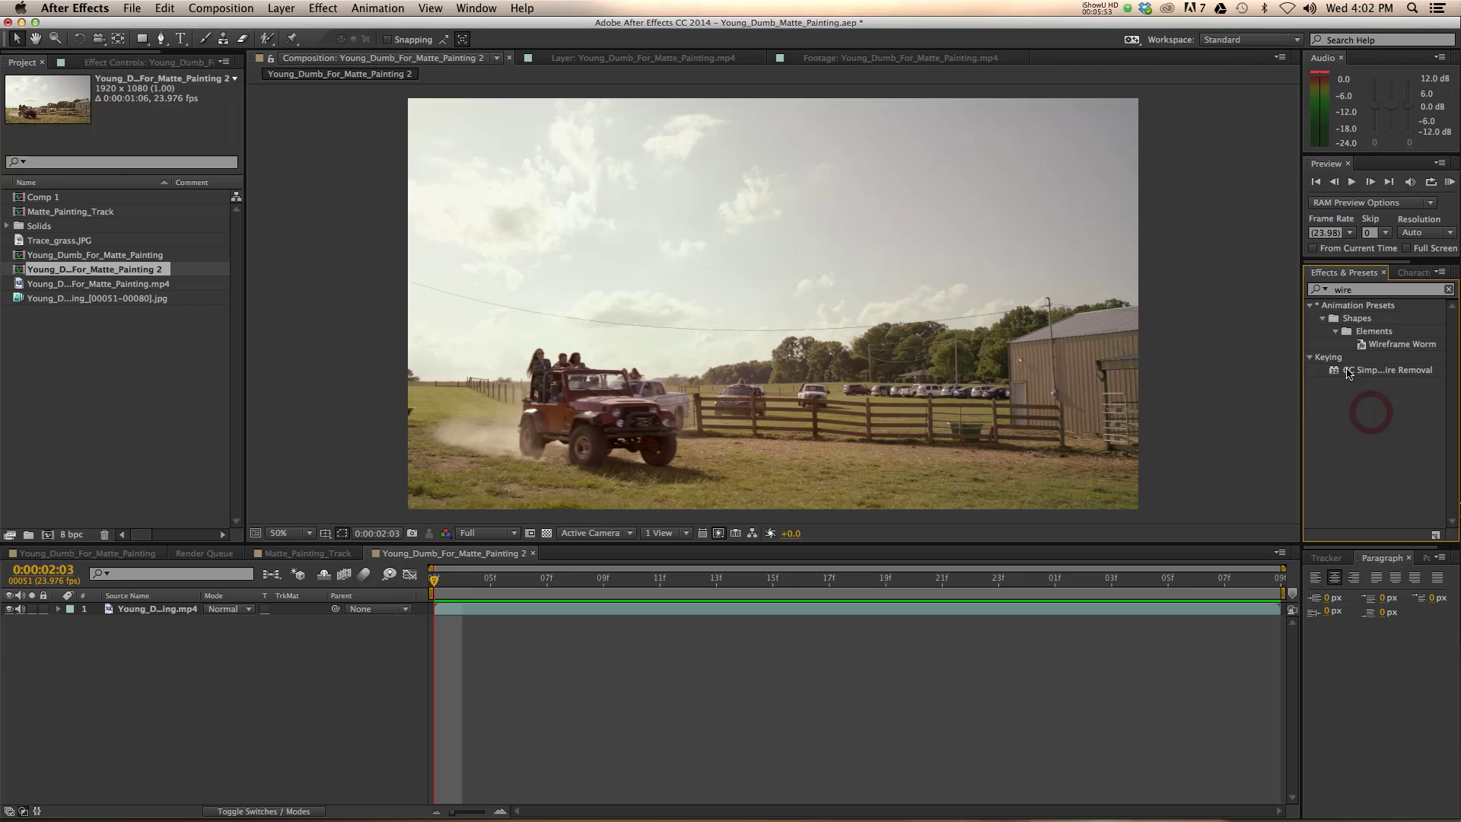
drag(1341, 377, 769, 318)
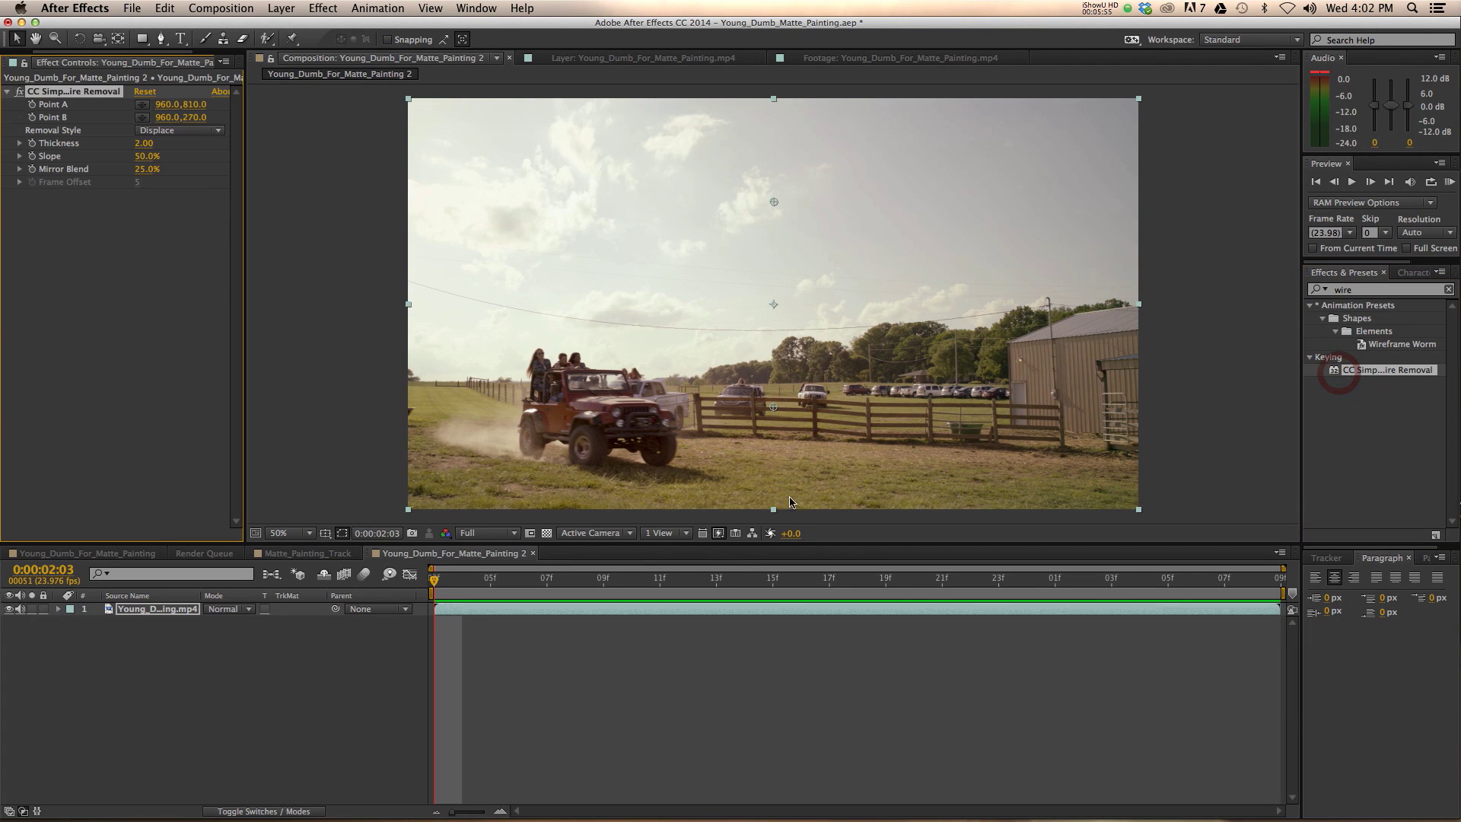
click(638, 677)
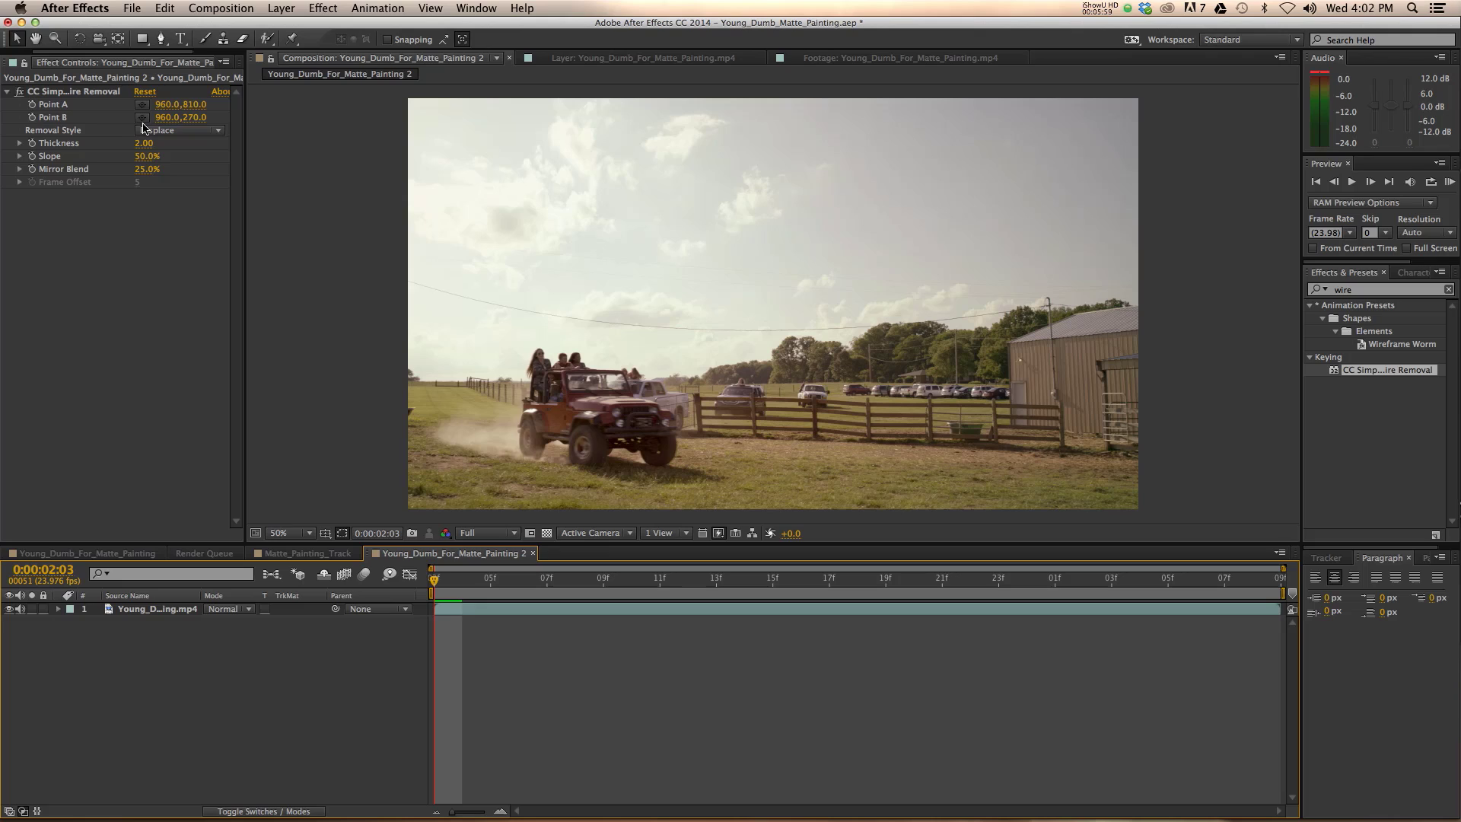
click(60, 111)
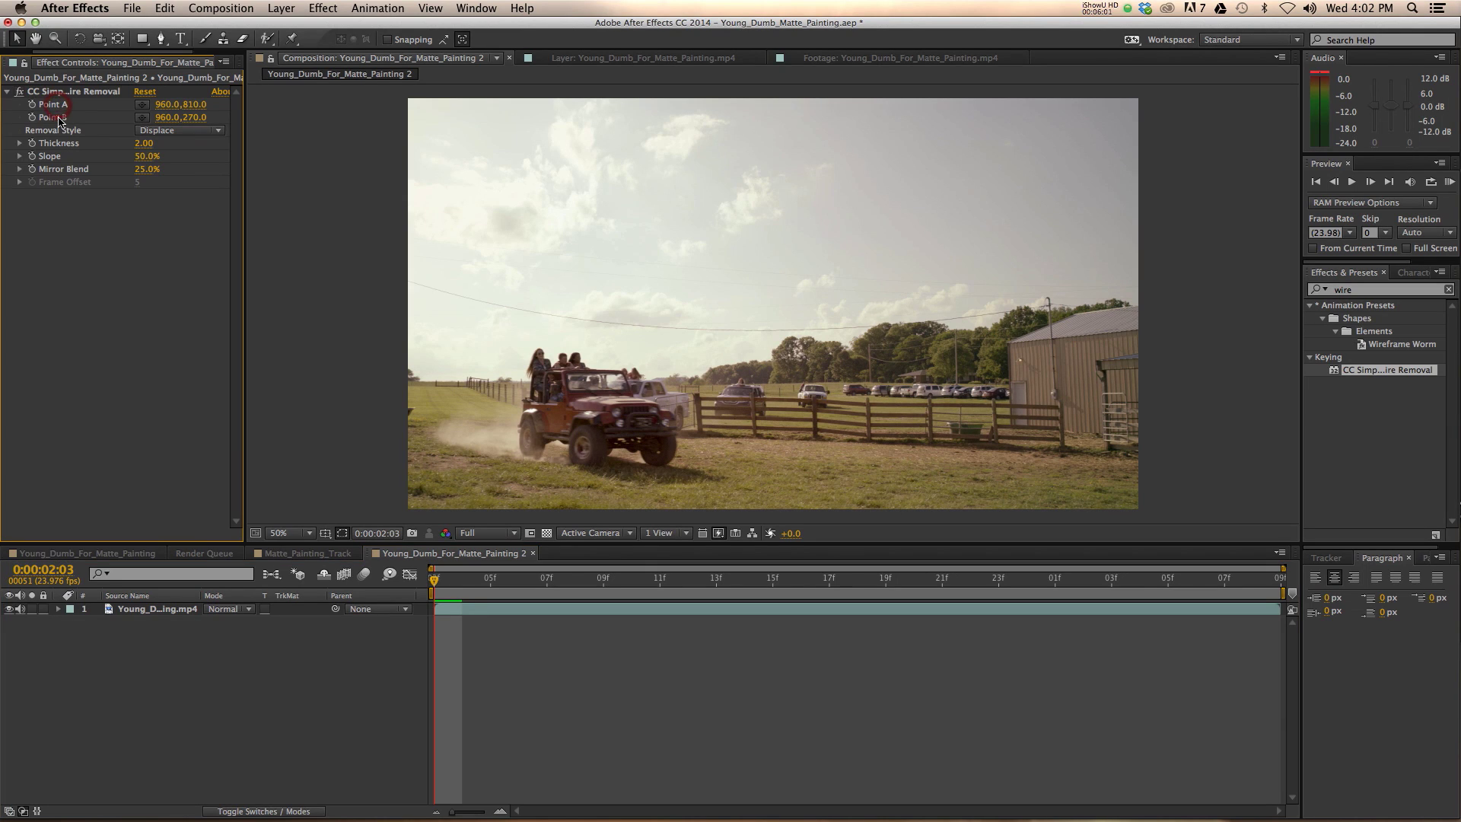
Step: Place Point A at the top of the utility pole and Point B lower on it, viewing at 100%
click(141, 105)
click(1049, 301)
click(148, 119)
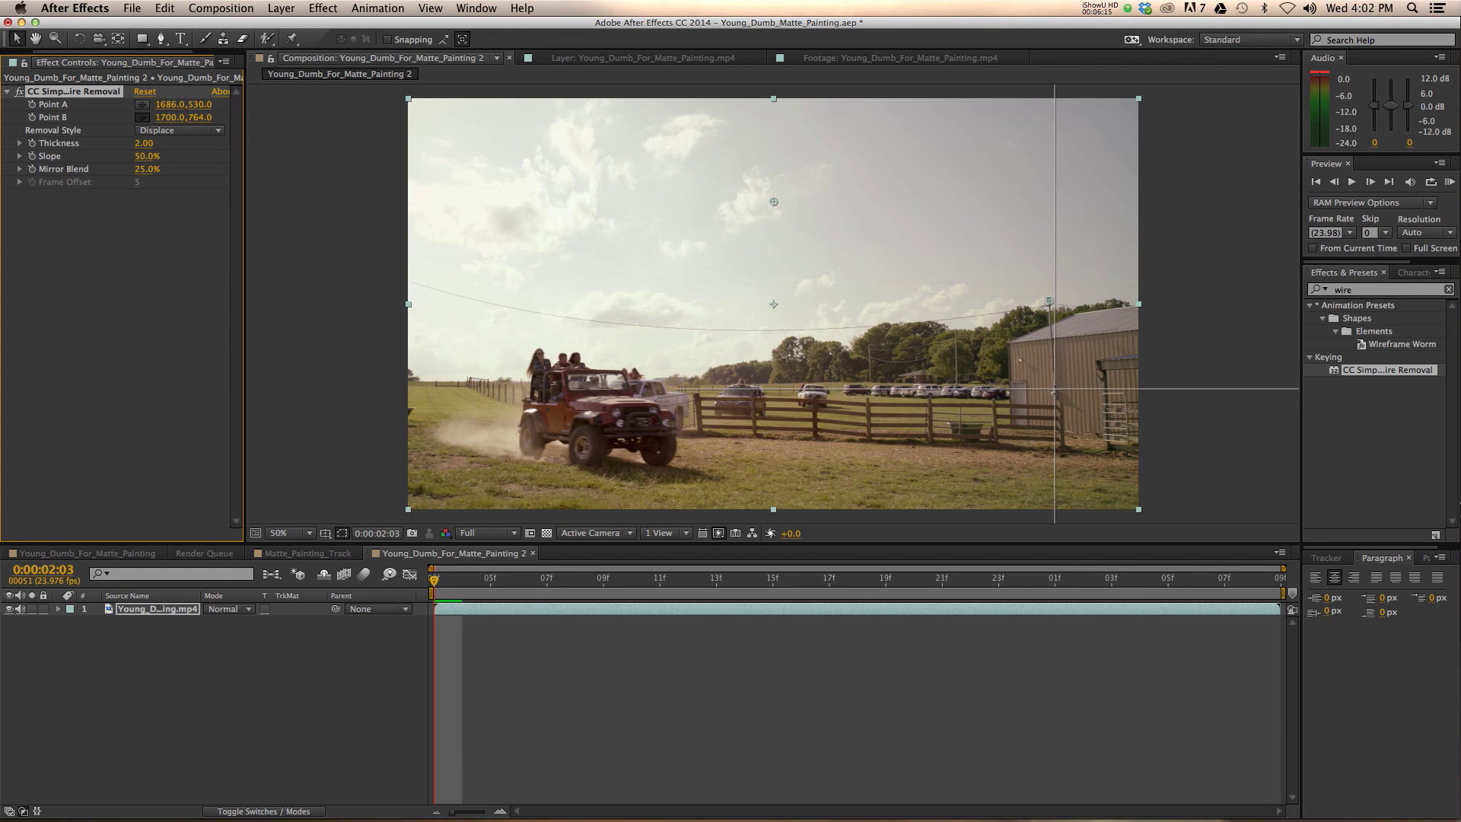
click(1055, 391)
key(period)
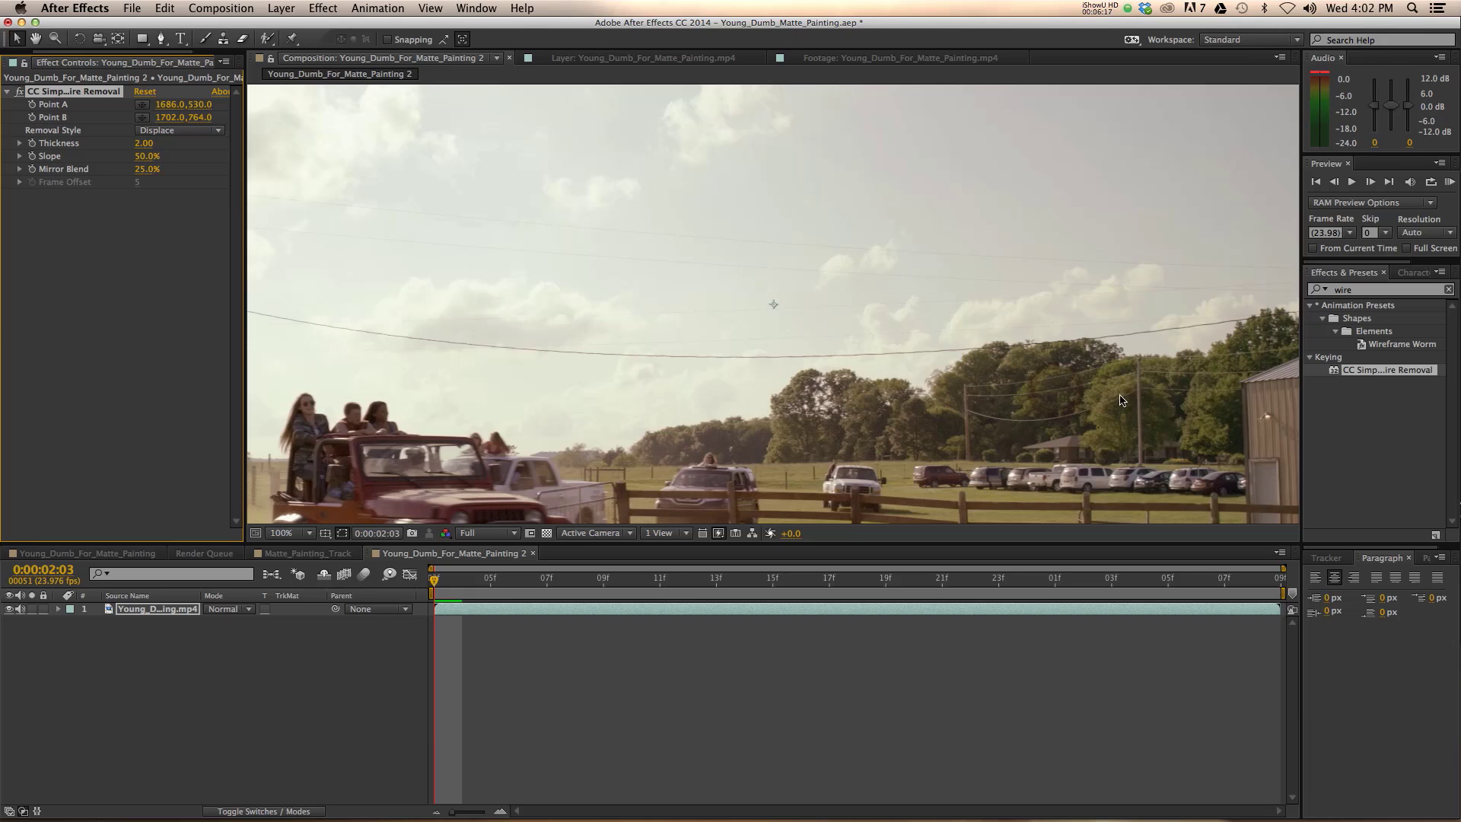
drag(1162, 396, 597, 295)
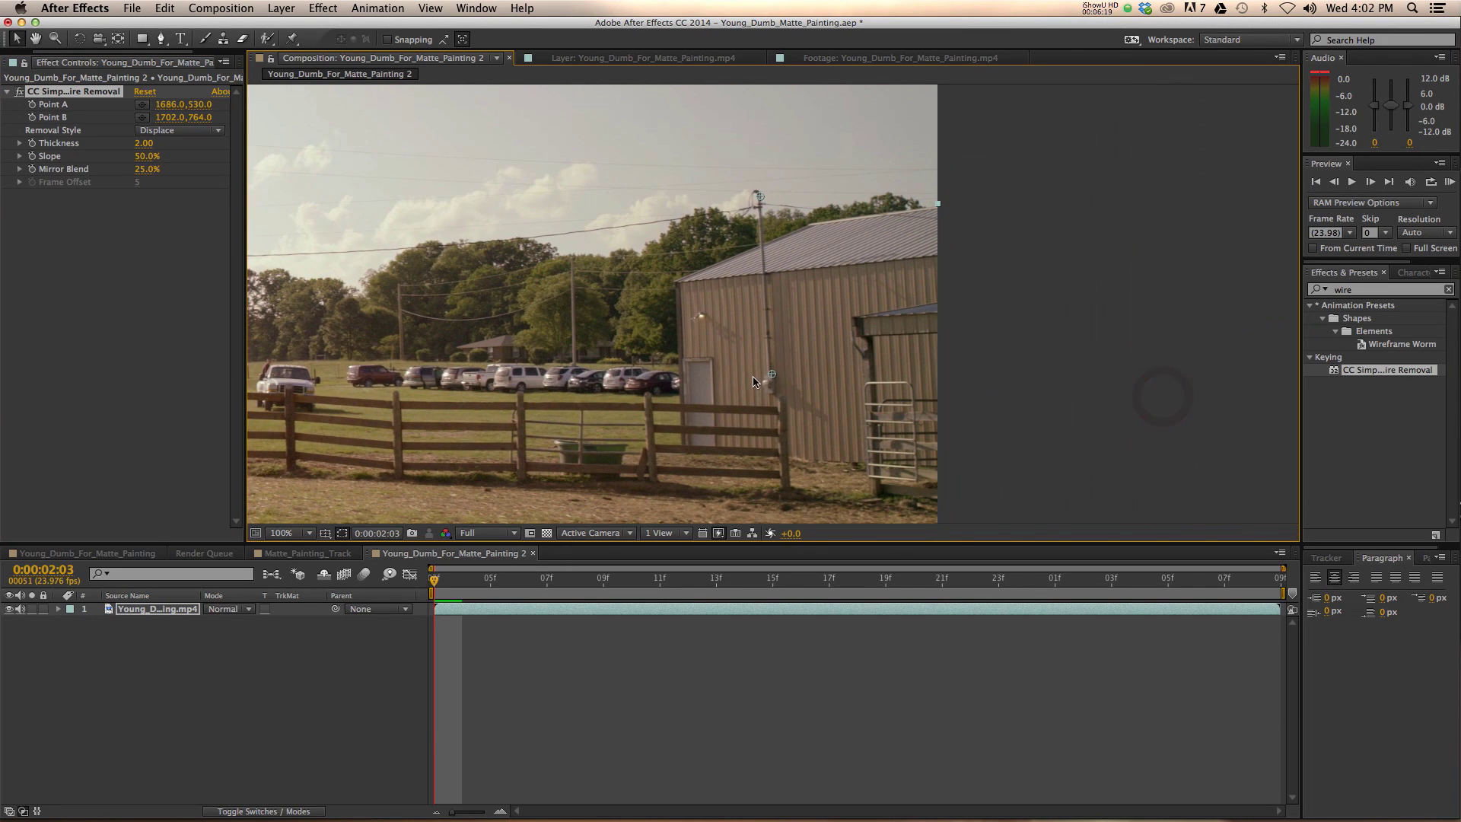
Step: Nudge both endpoints onto the pole and raise Thickness to 9.40
drag(772, 381, 770, 380)
drag(761, 198, 759, 199)
mouse_move(140, 143)
mouse_down()
mouse_move(211, 144)
mouse_move(160, 138)
mouse_up()
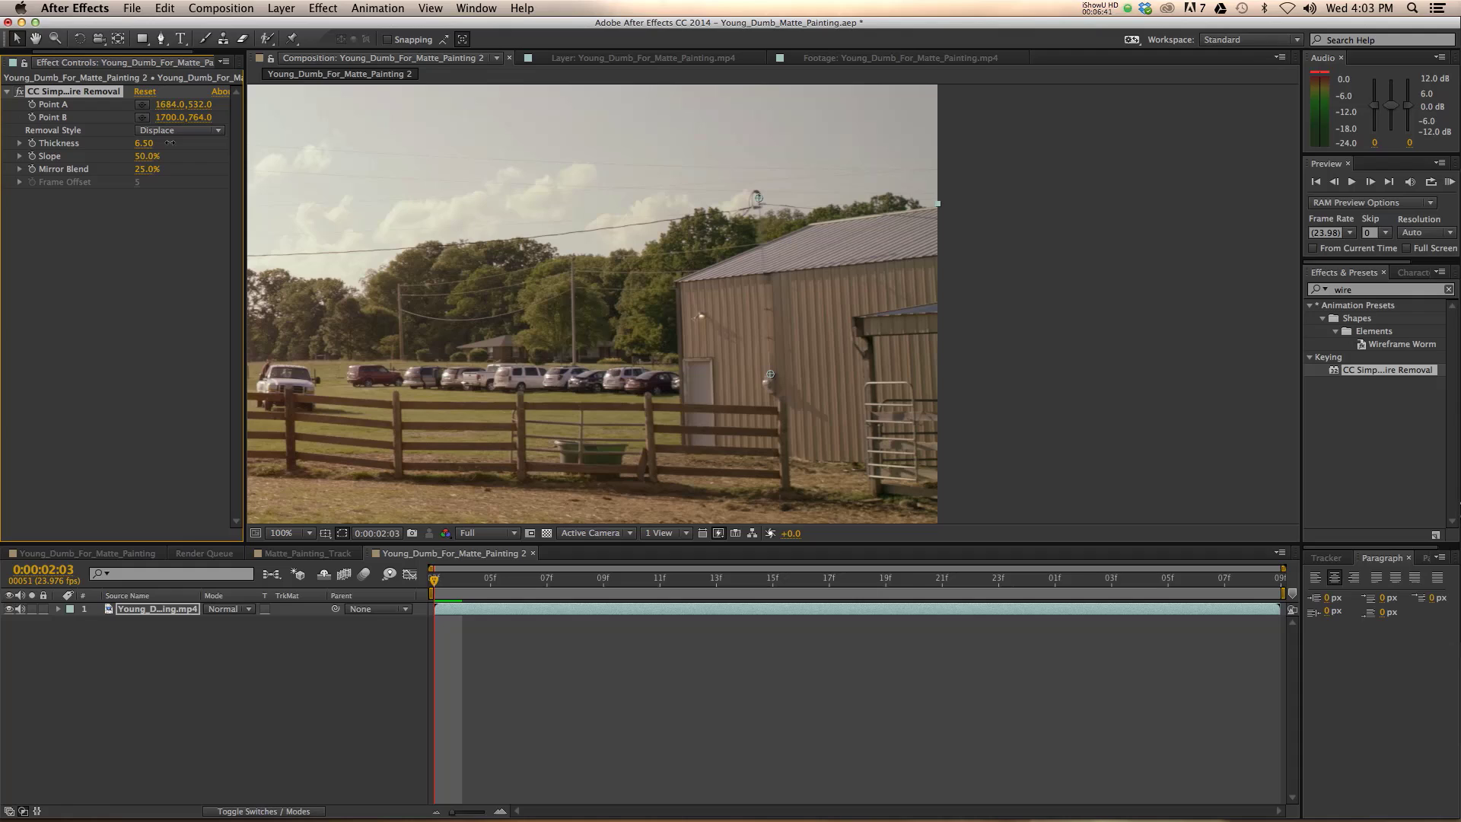
mouse_move(185, 143)
mouse_down()
mouse_move(484, 154)
mouse_move(180, 150)
mouse_up()
drag(770, 381, 770, 381)
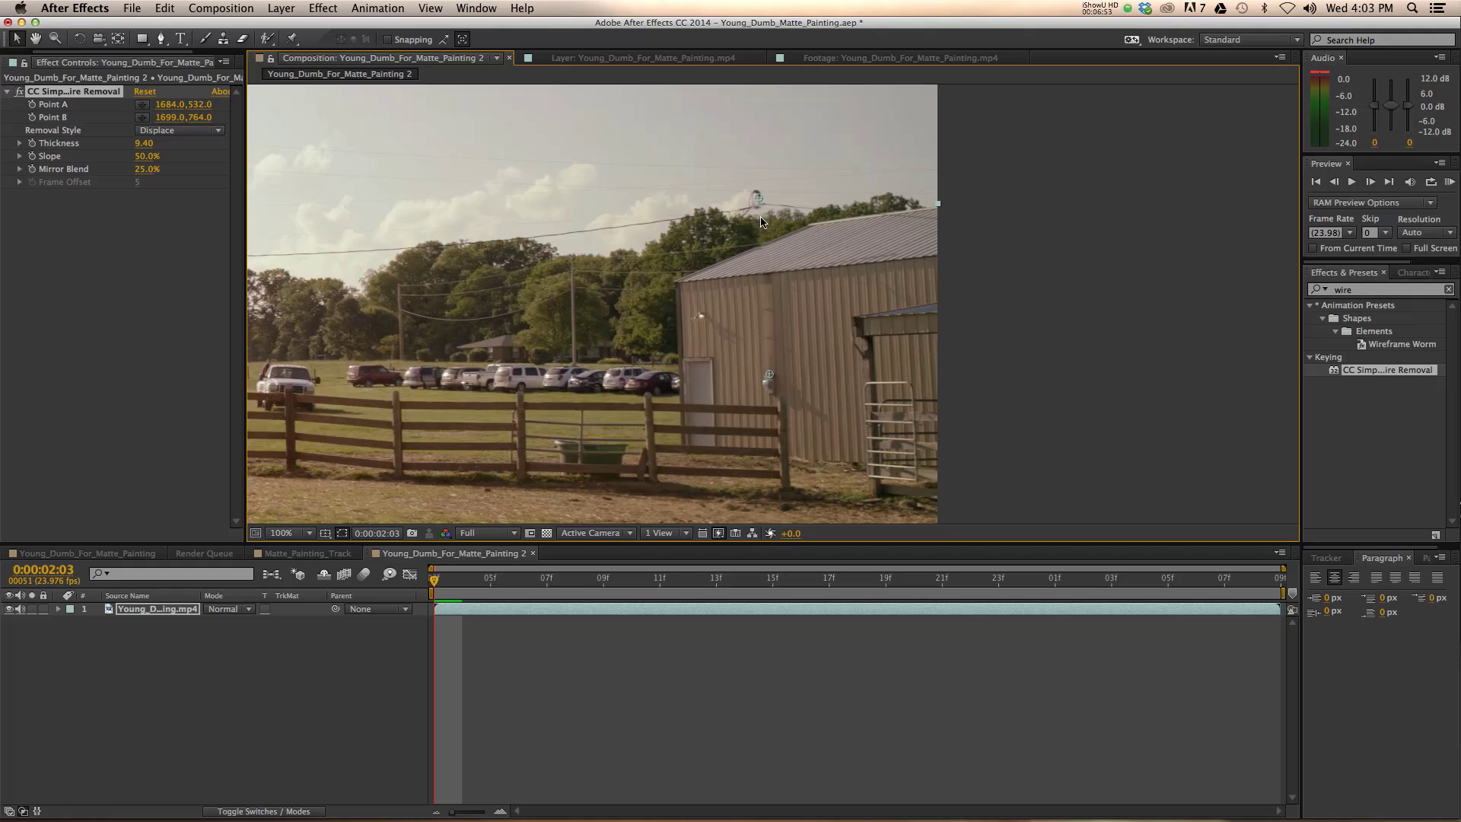
drag(757, 201, 759, 198)
Step: At 200% zoom, slide Point B along the barn edge, trying and undoing a Mirror Blend change
key(comma)
key(comma)
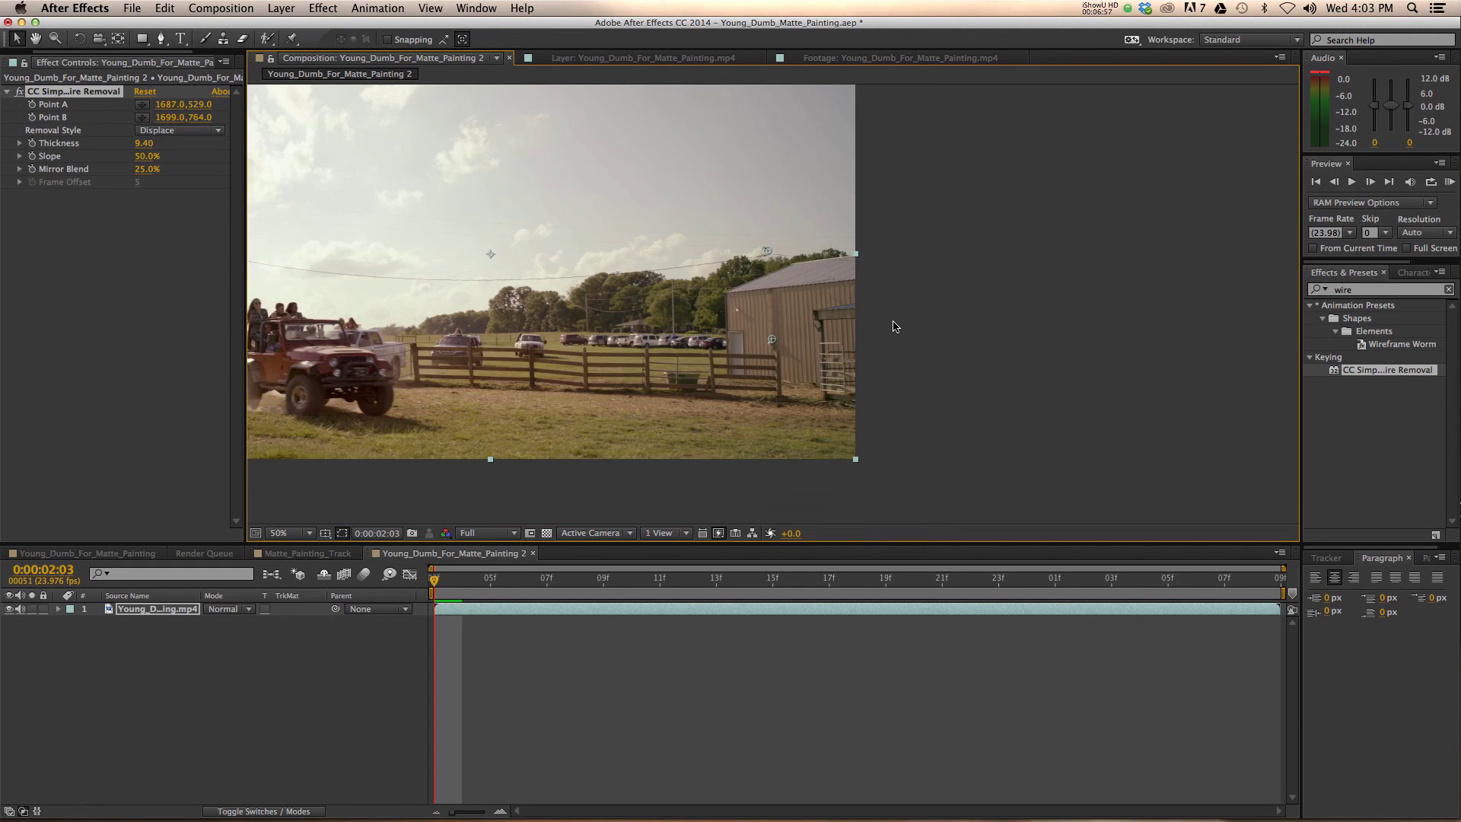
key(period)
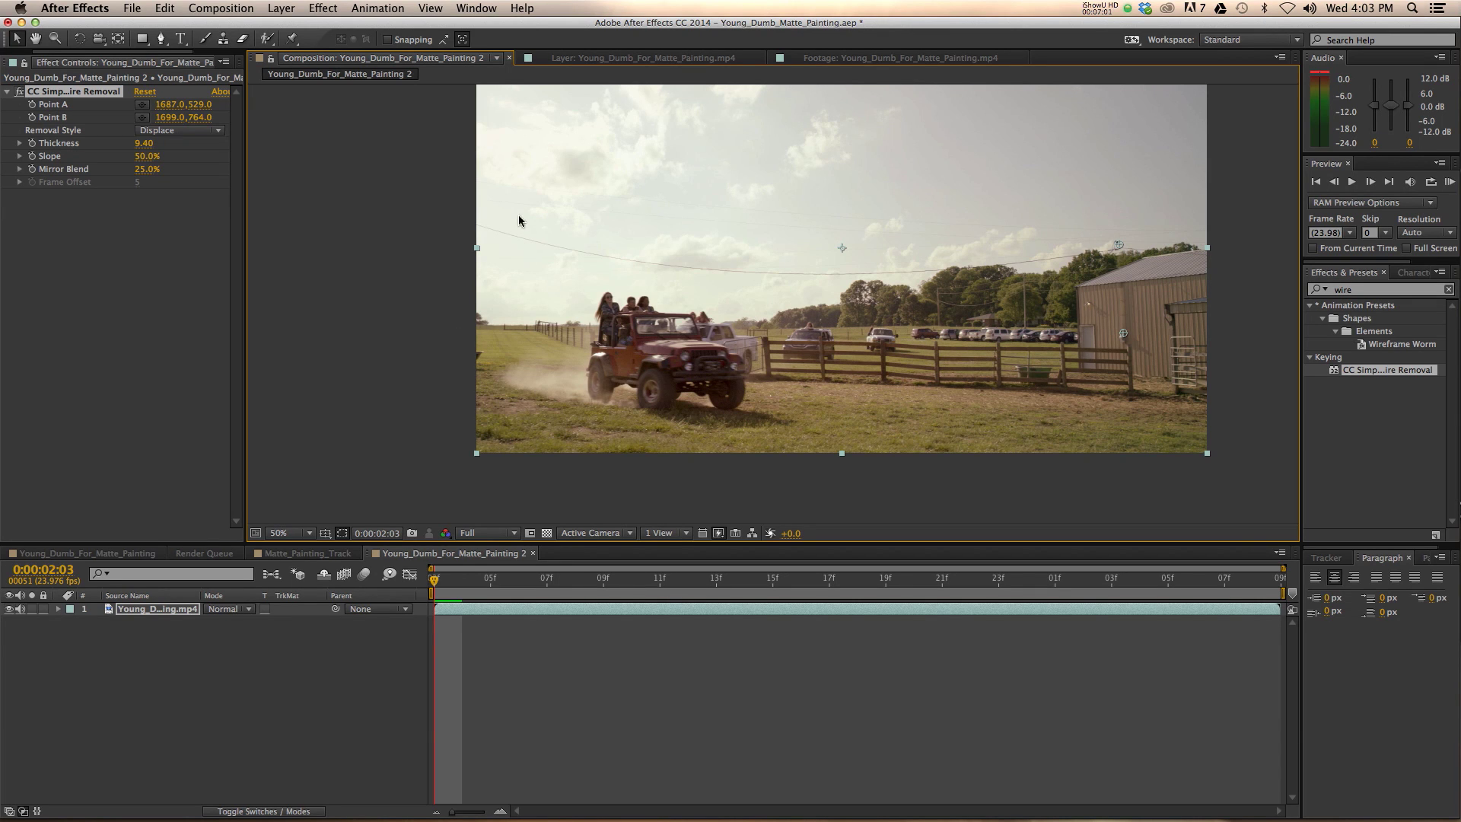
key(period)
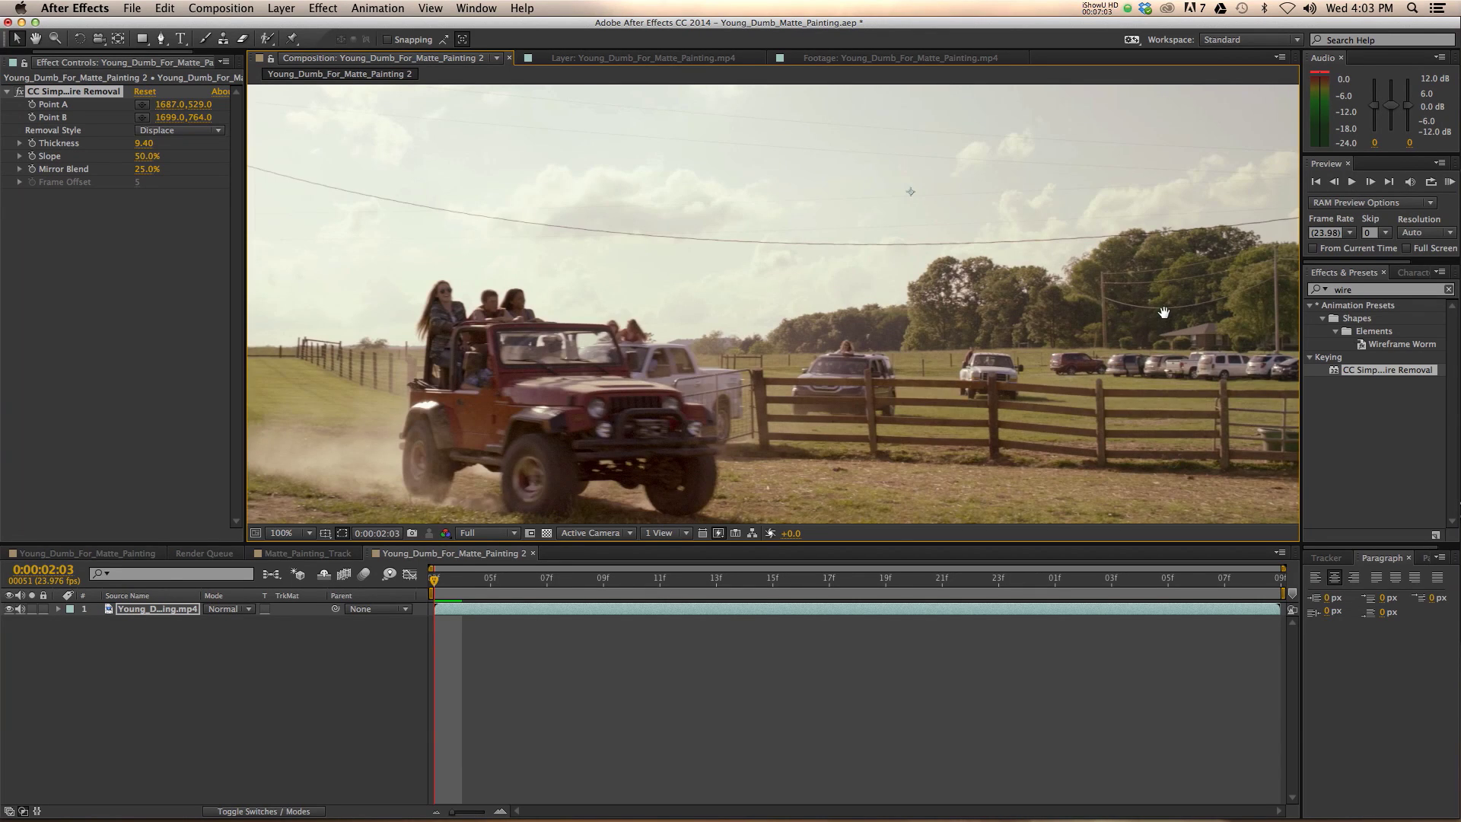
drag(1156, 311, 910, 384)
key(v)
key(period)
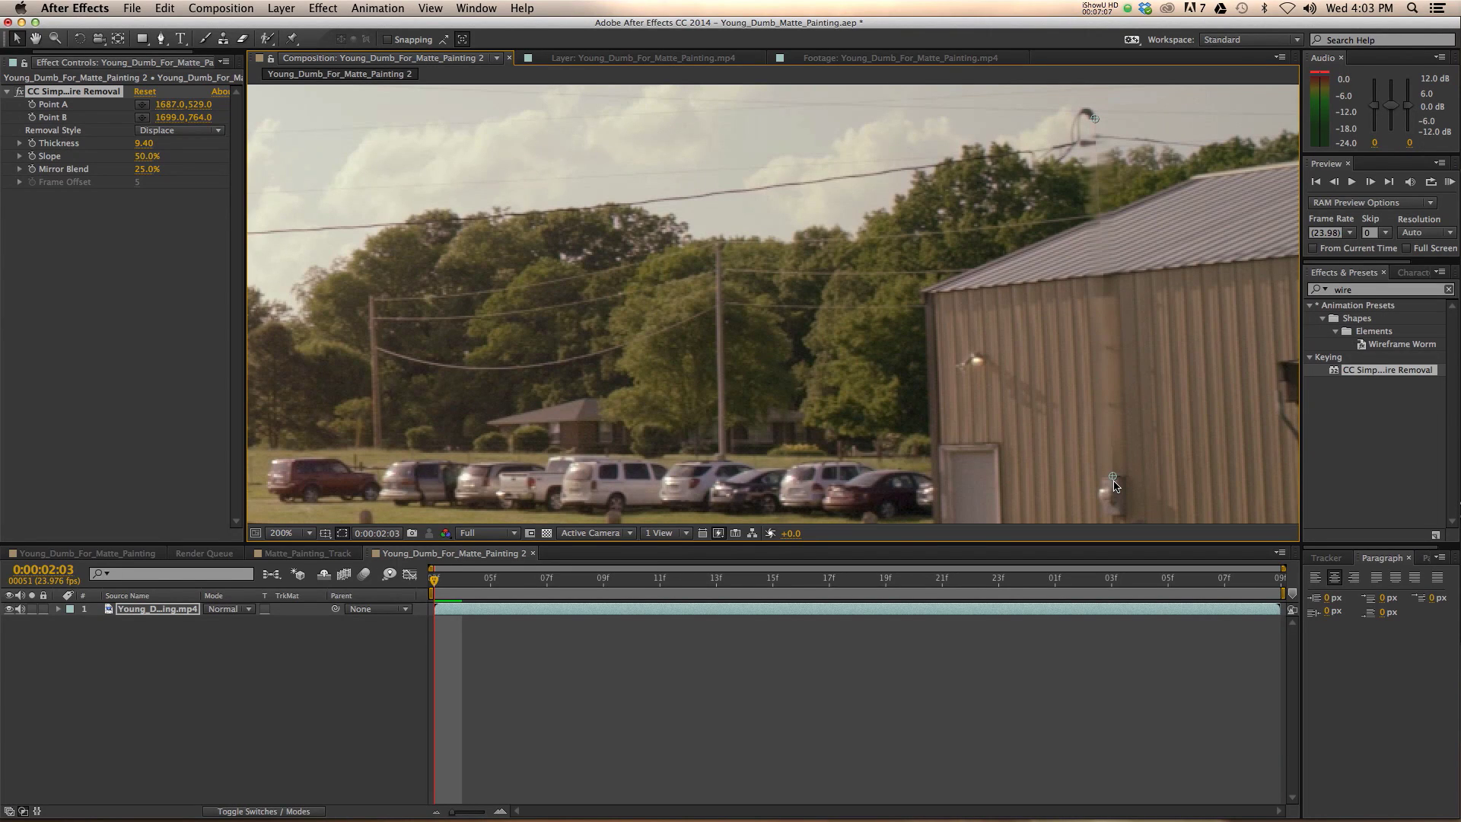
drag(1112, 481, 1109, 477)
drag(145, 169, 178, 169)
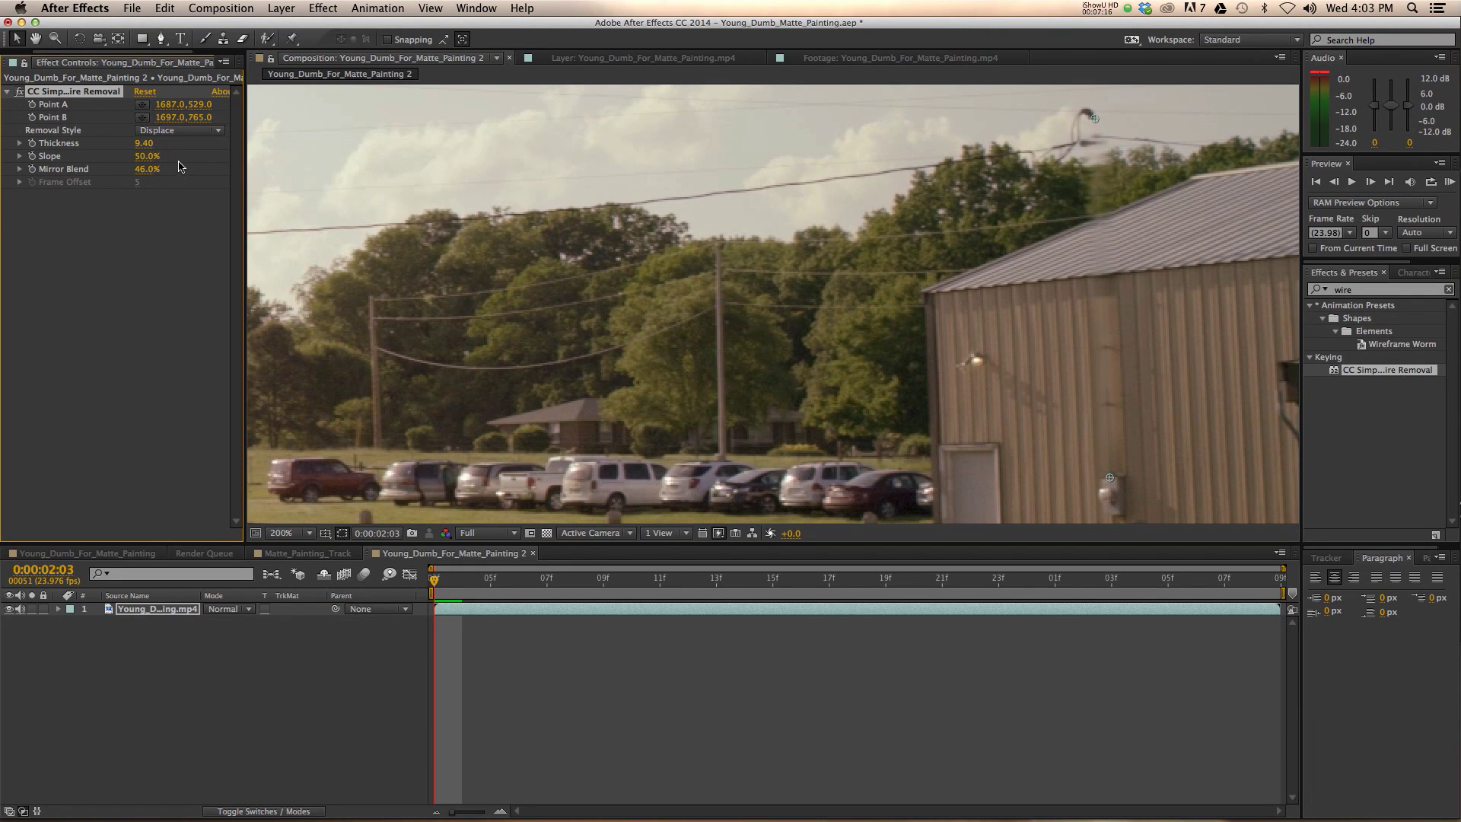
key(super+z)
scroll(866, 337, down, 1)
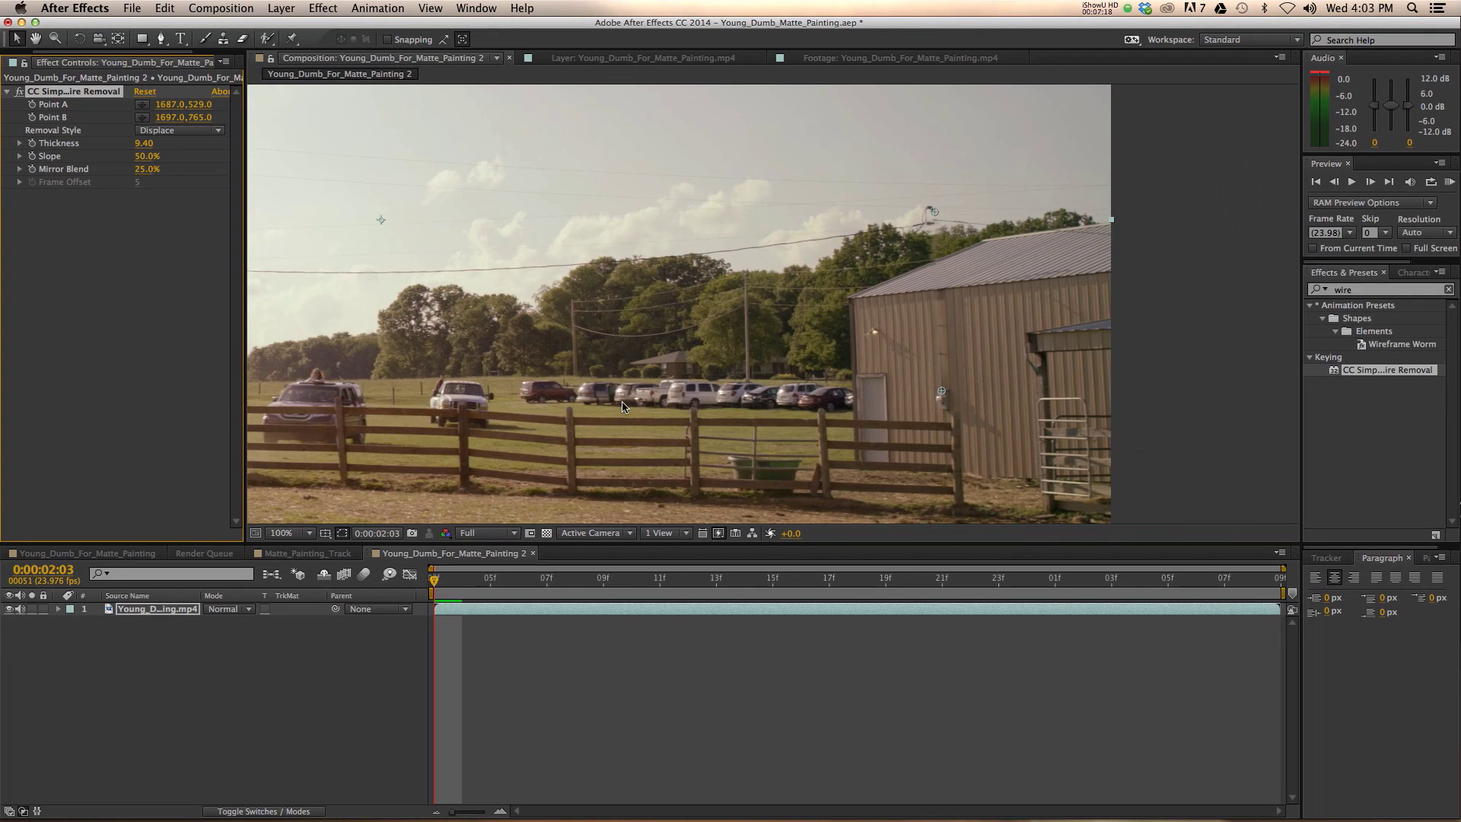
drag(512, 352, 764, 325)
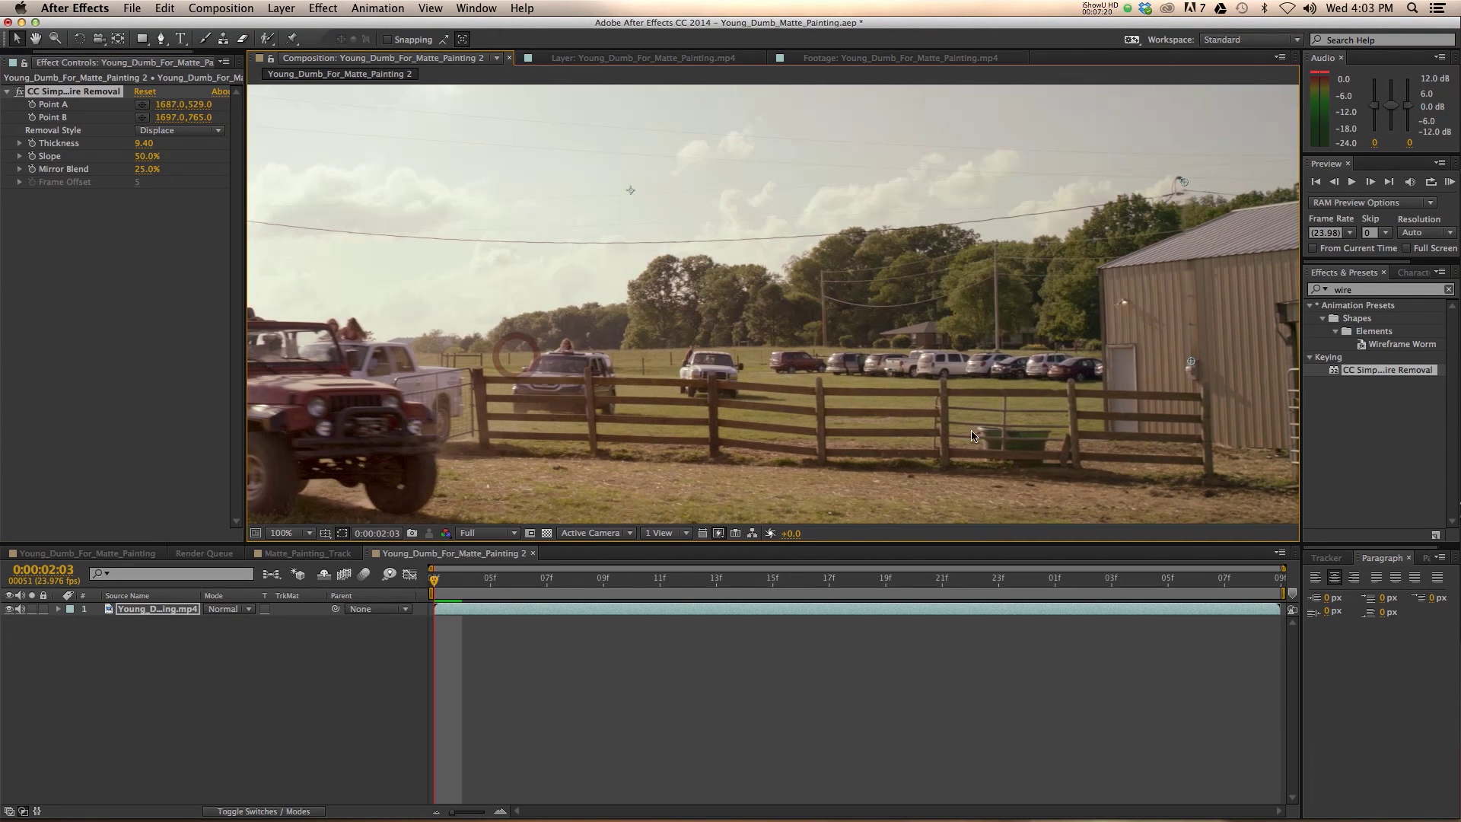
drag(1191, 366, 1192, 366)
Step: Replace the effect with a fresh CC Simple Wire Removal spanning the overhead wire, Thickness 6.20
click(50, 95)
key(Delete)
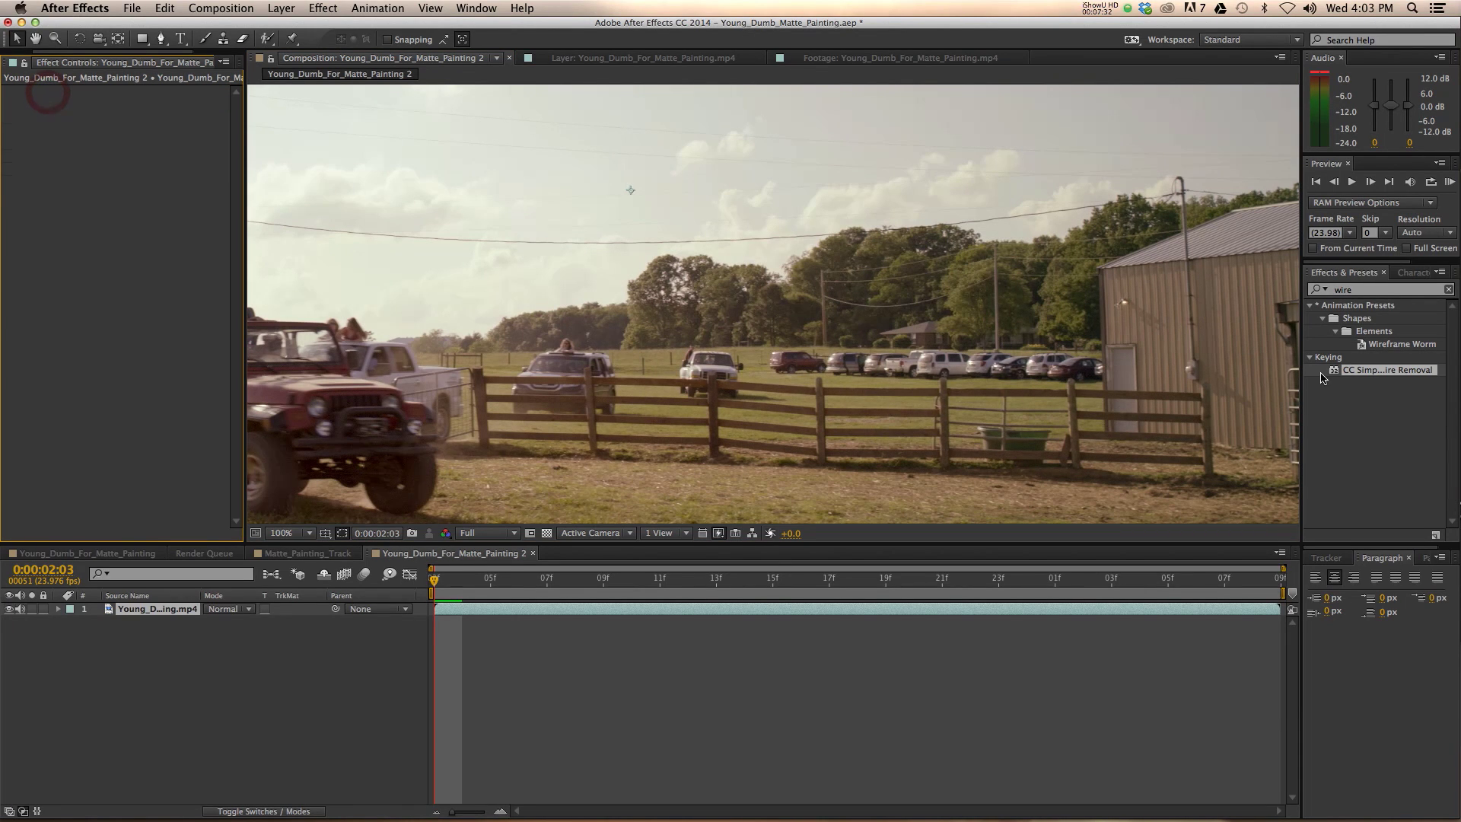
double_click(1328, 371)
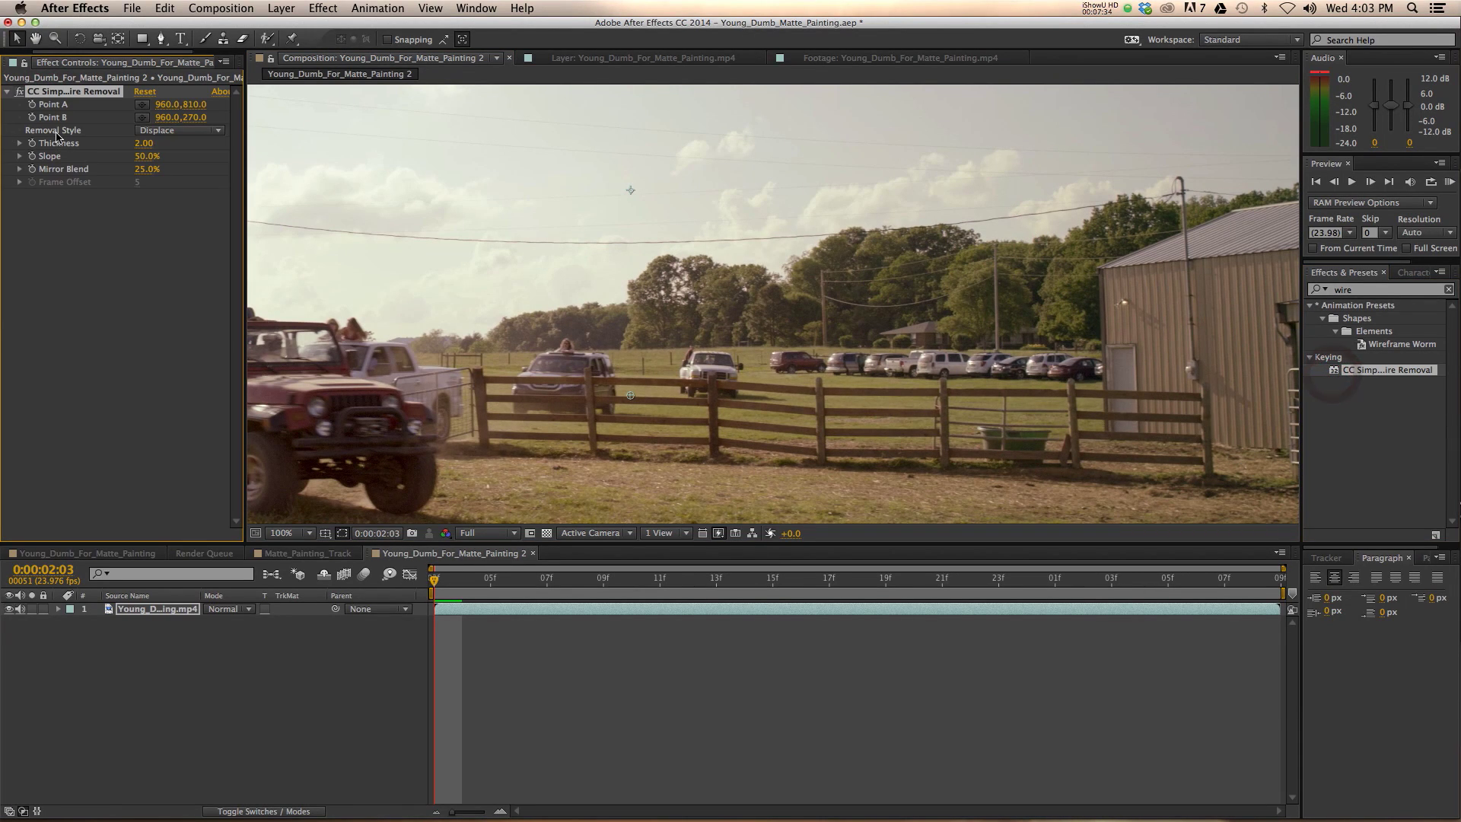
click(142, 104)
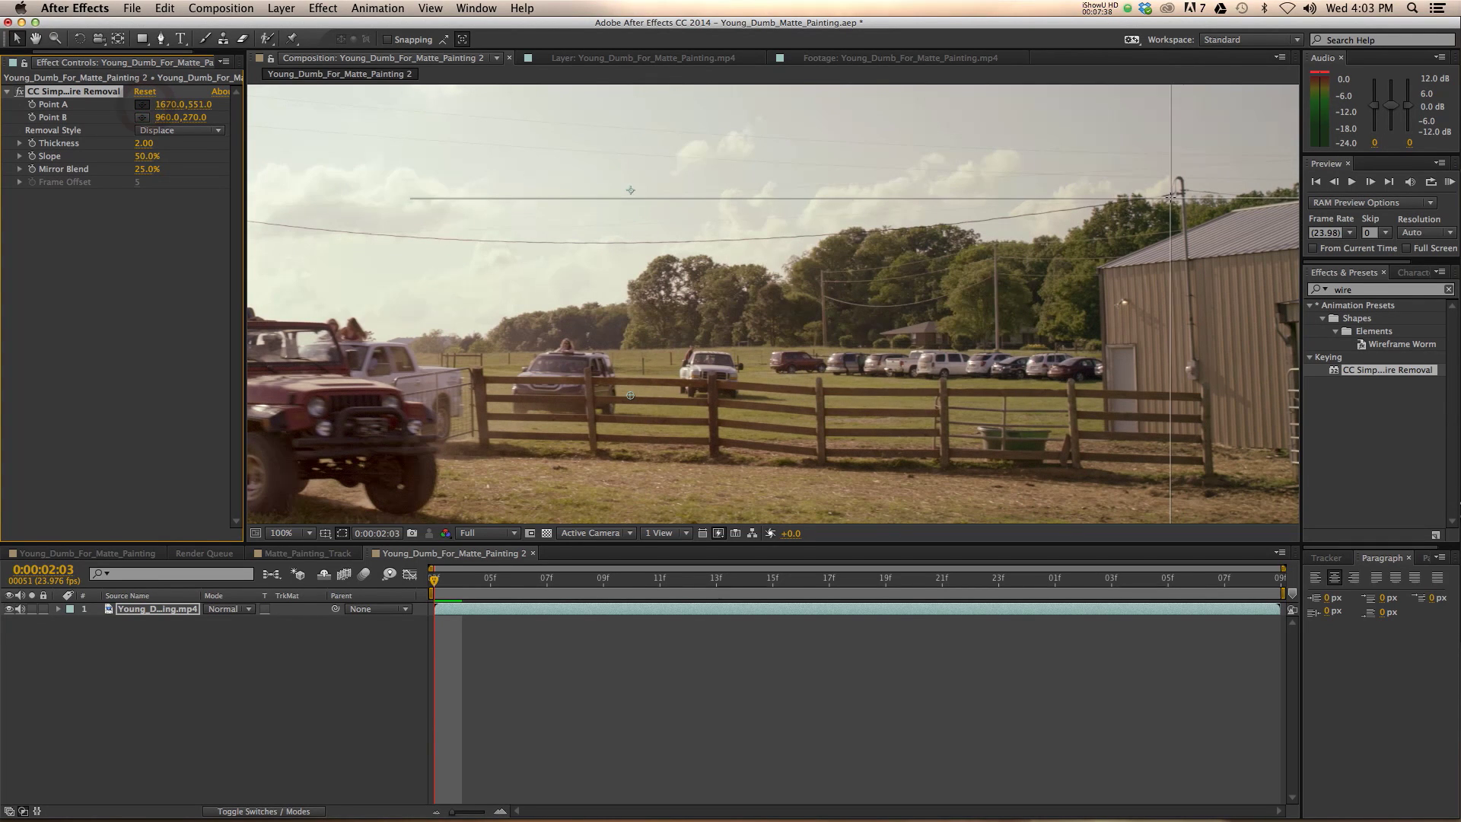
click(1178, 194)
scroll(1177, 194, up, 2)
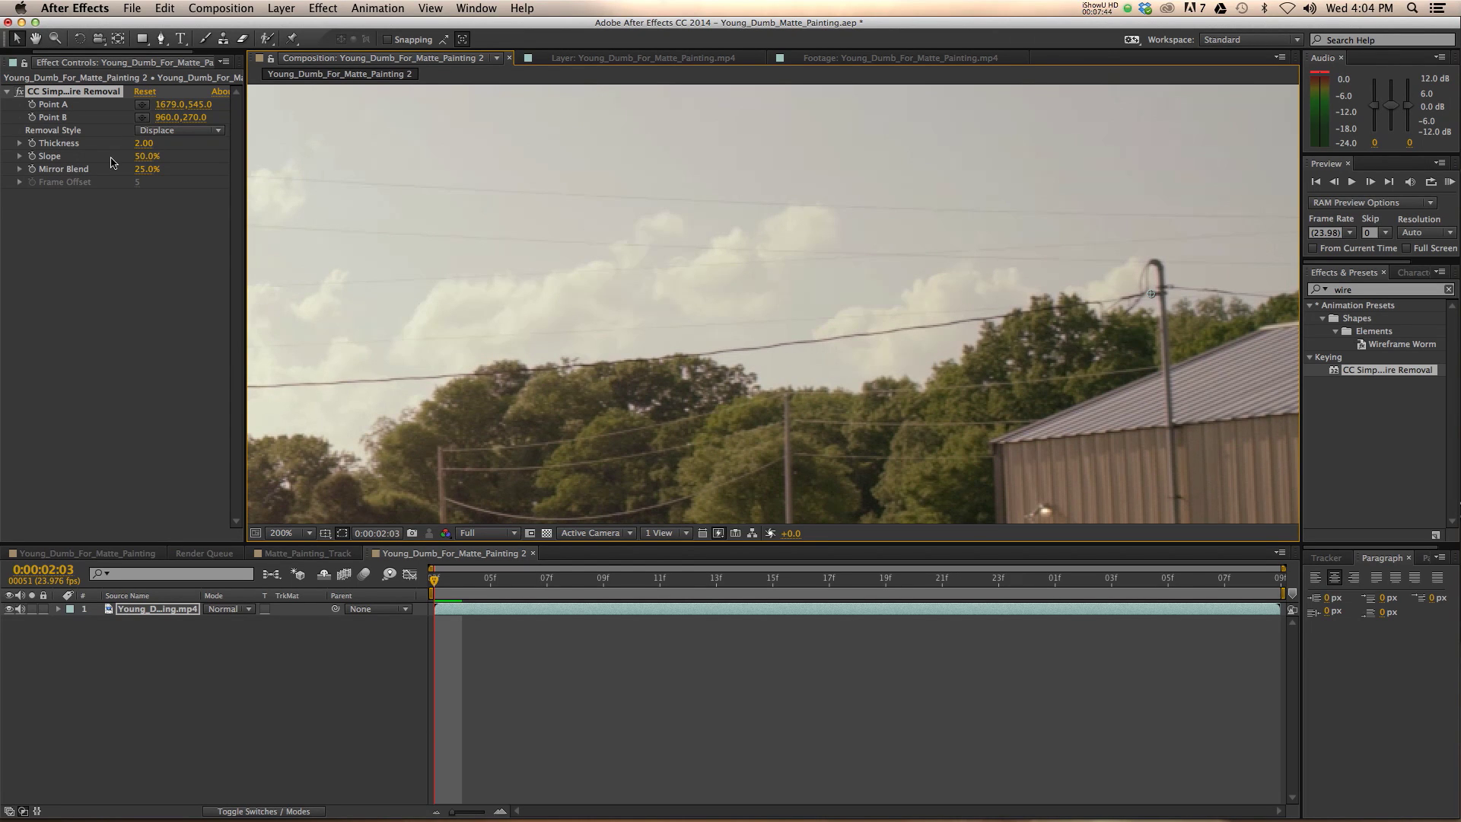
click(142, 117)
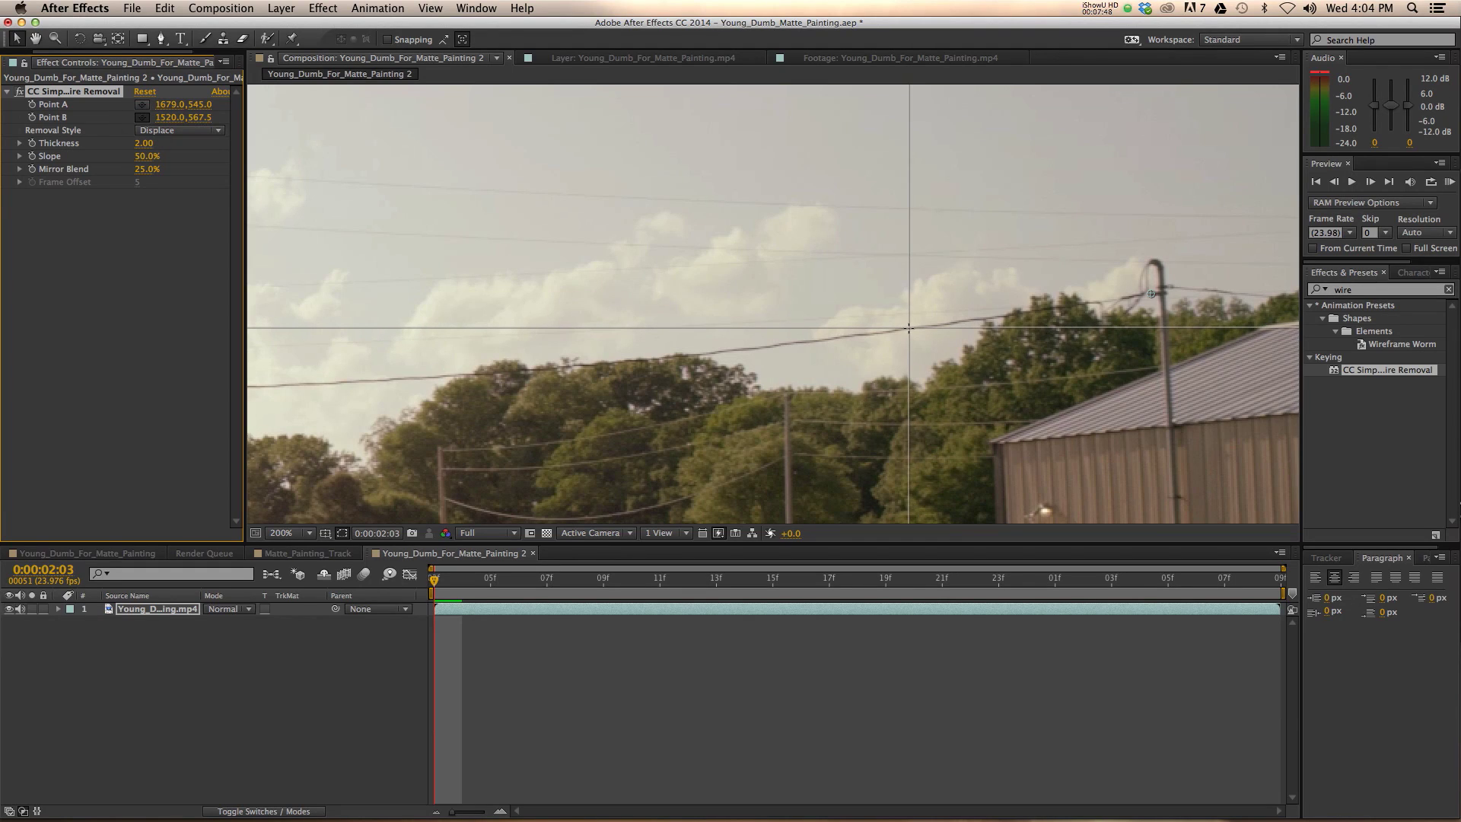
click(910, 330)
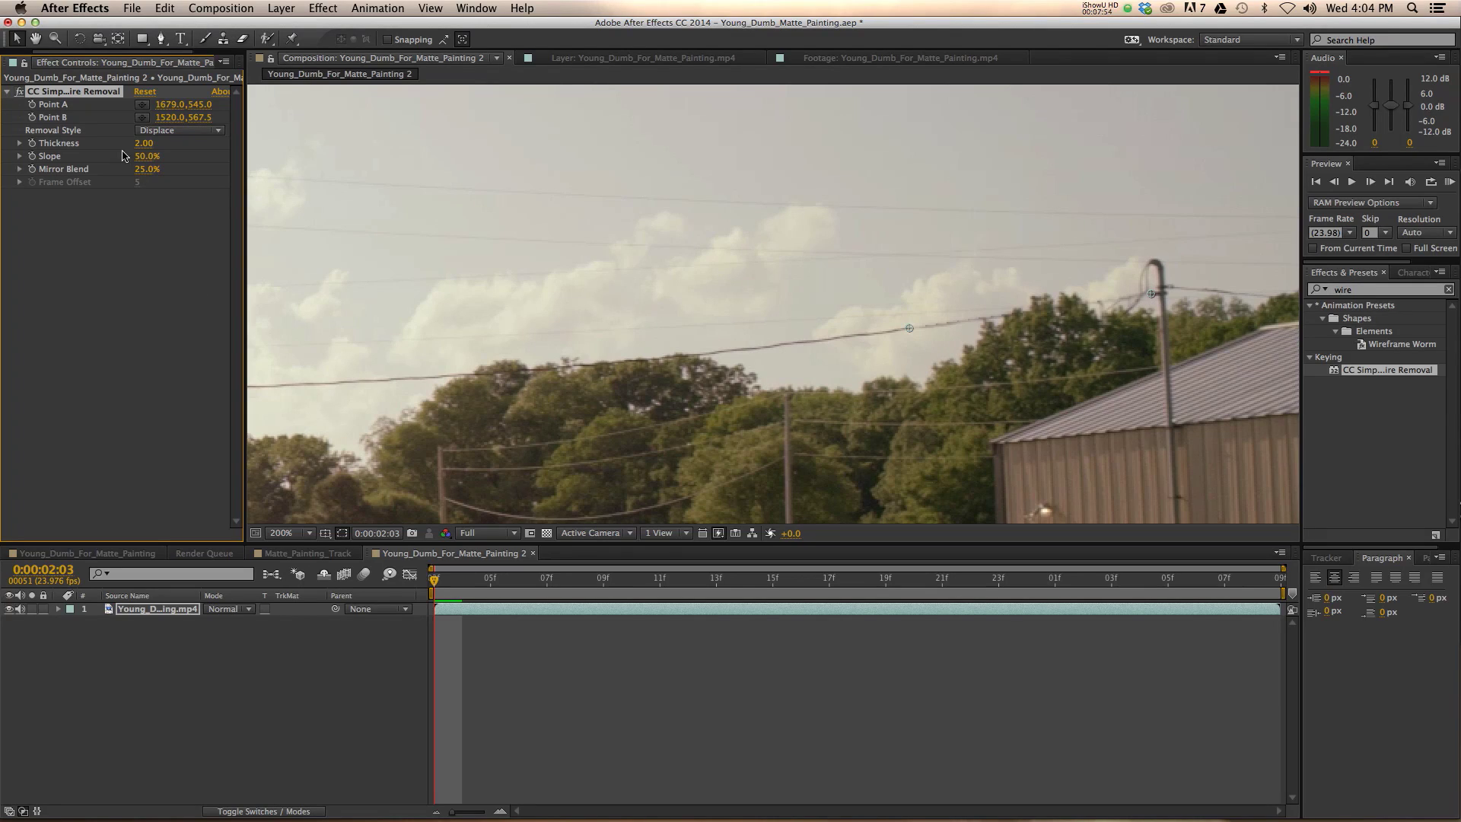
drag(150, 143, 174, 143)
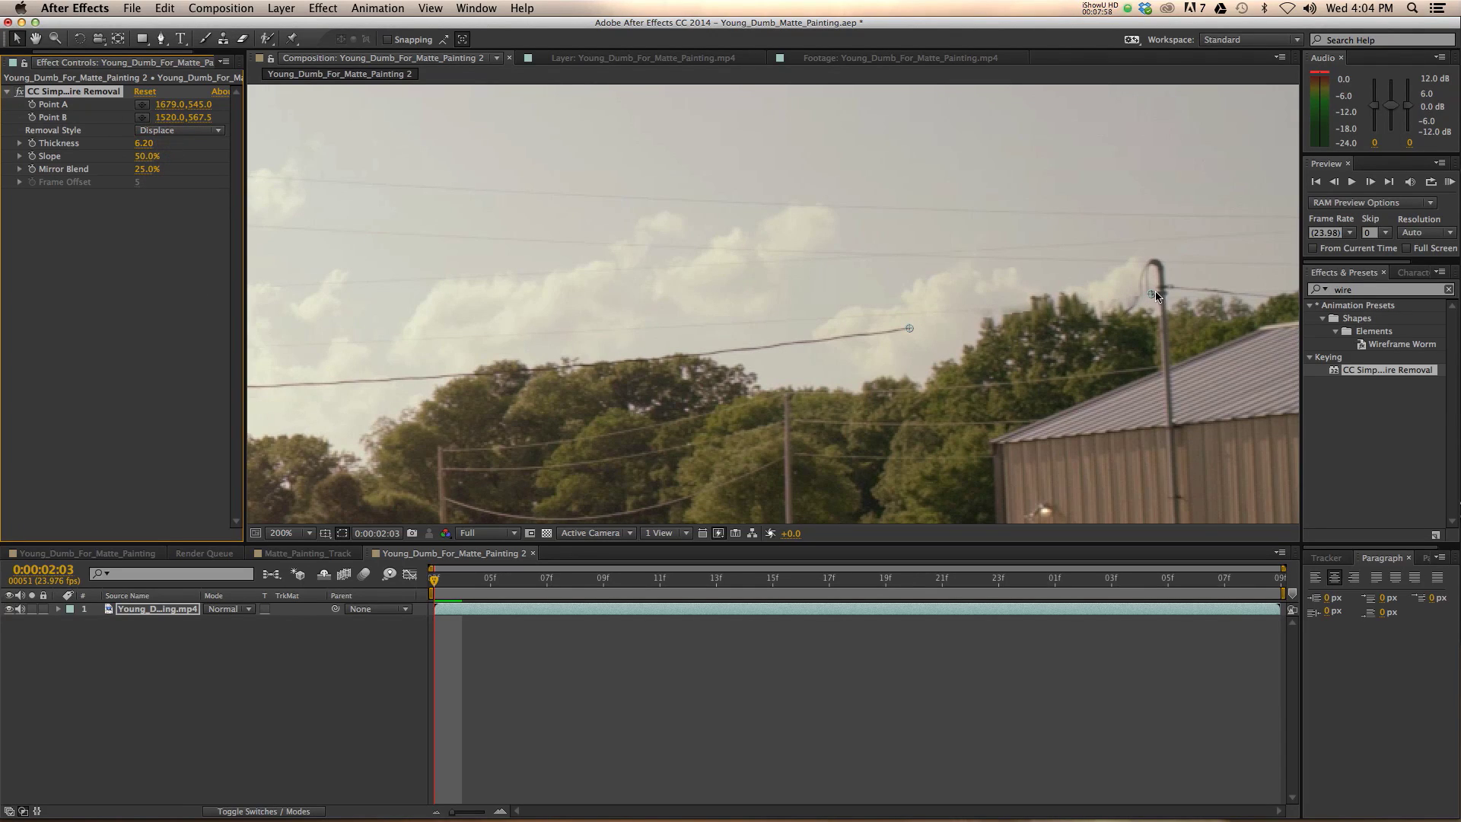
Step: Nudge Point A onto the wire's end and set Mirror Blend to 33%
click(1153, 296)
drag(1150, 296, 1152, 296)
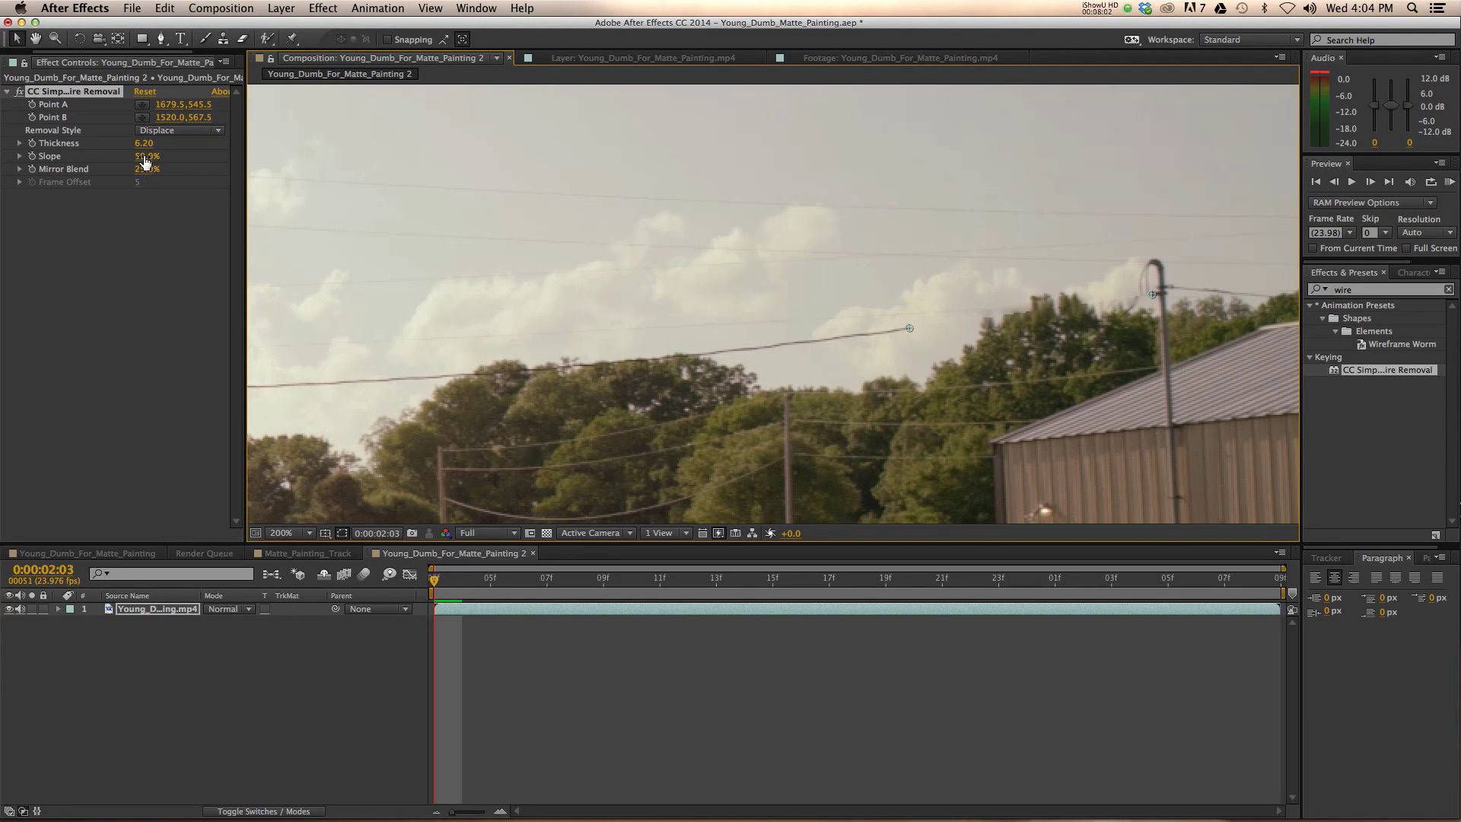
drag(145, 169, 181, 173)
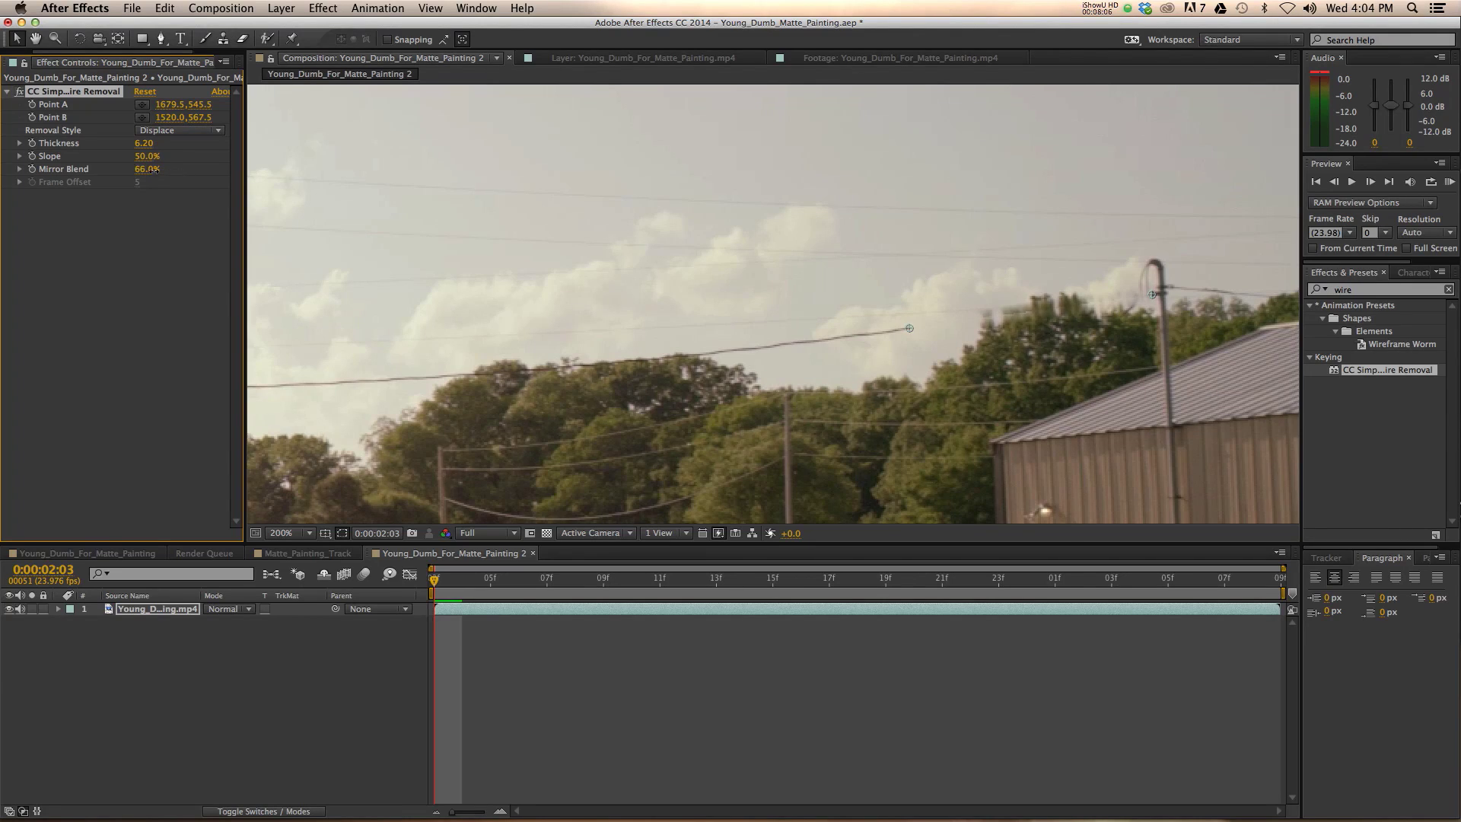
click(1108, 659)
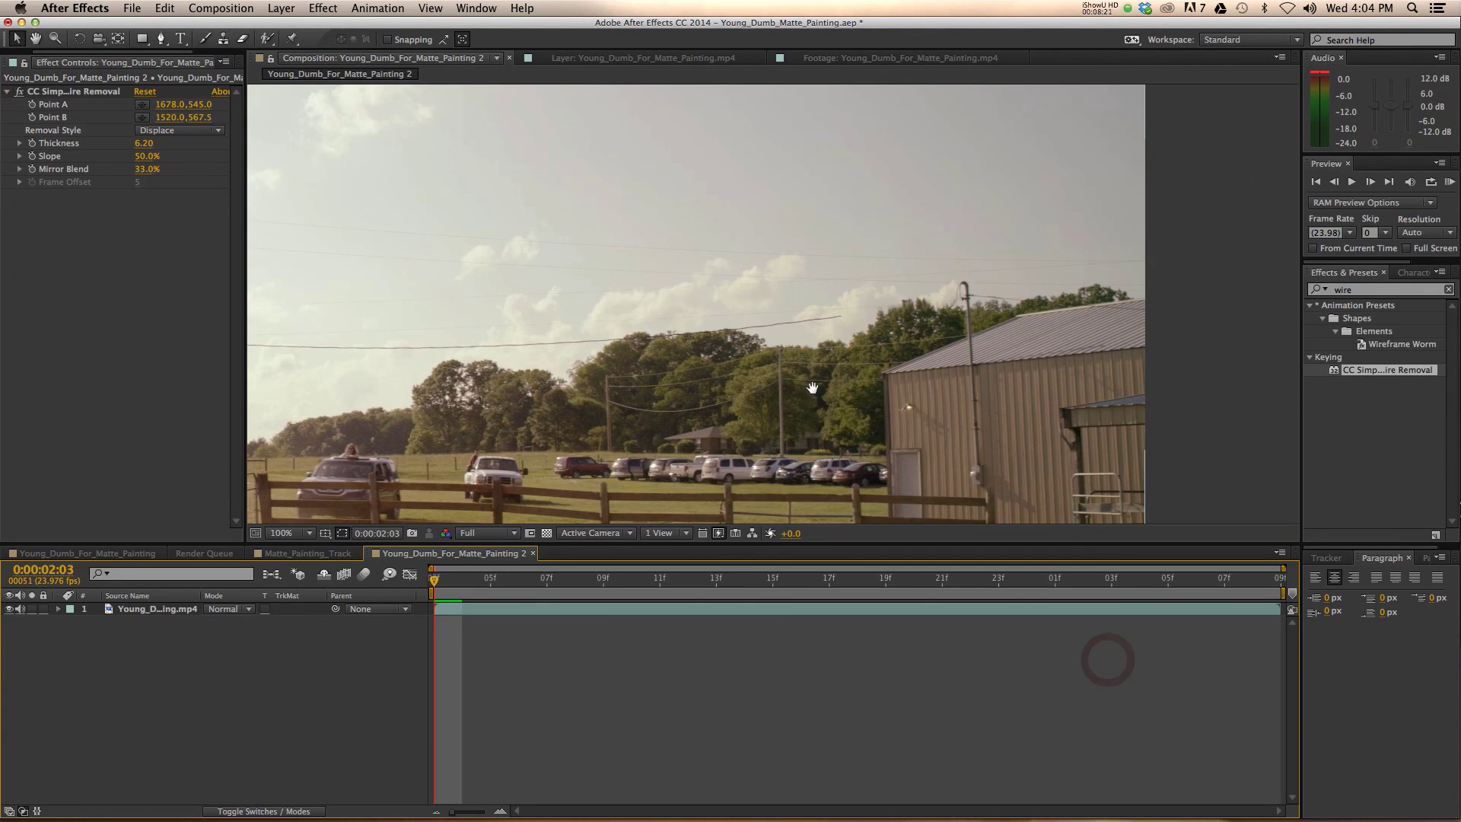
drag(813, 388, 1074, 392)
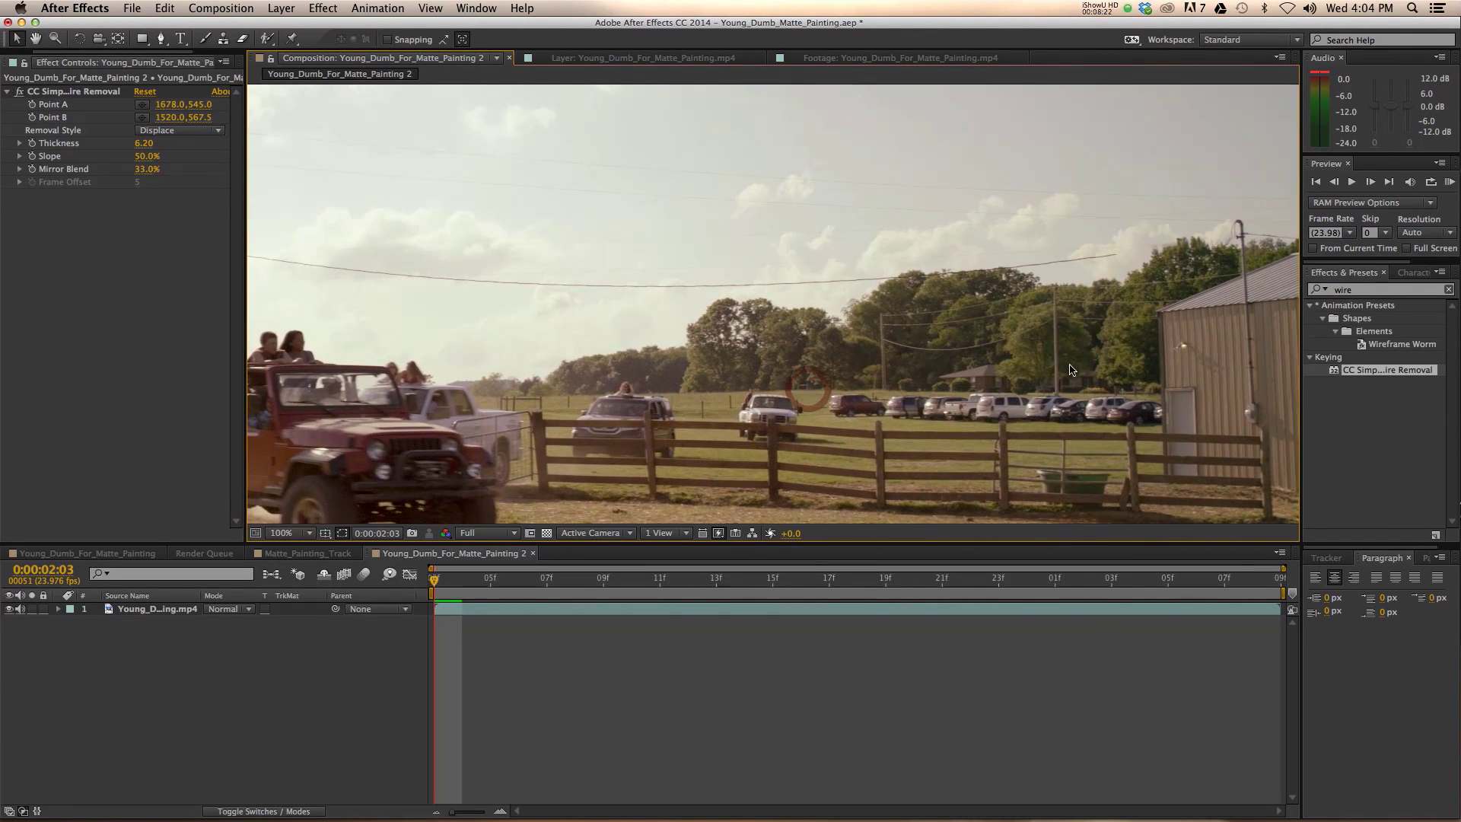
key(comma)
drag(639, 315, 701, 357)
key(period)
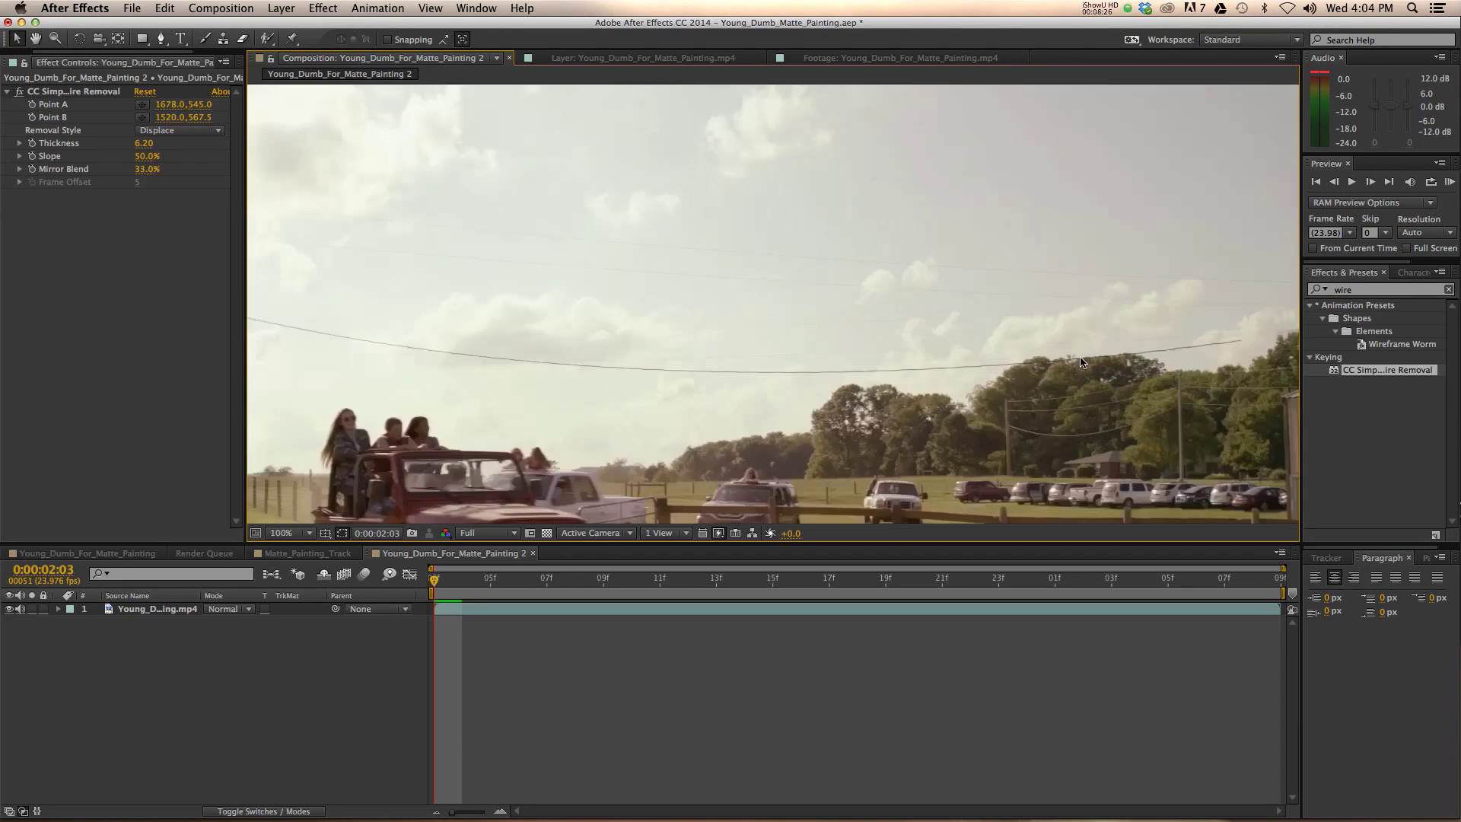
drag(1127, 372, 728, 369)
key(period)
drag(1041, 379, 907, 346)
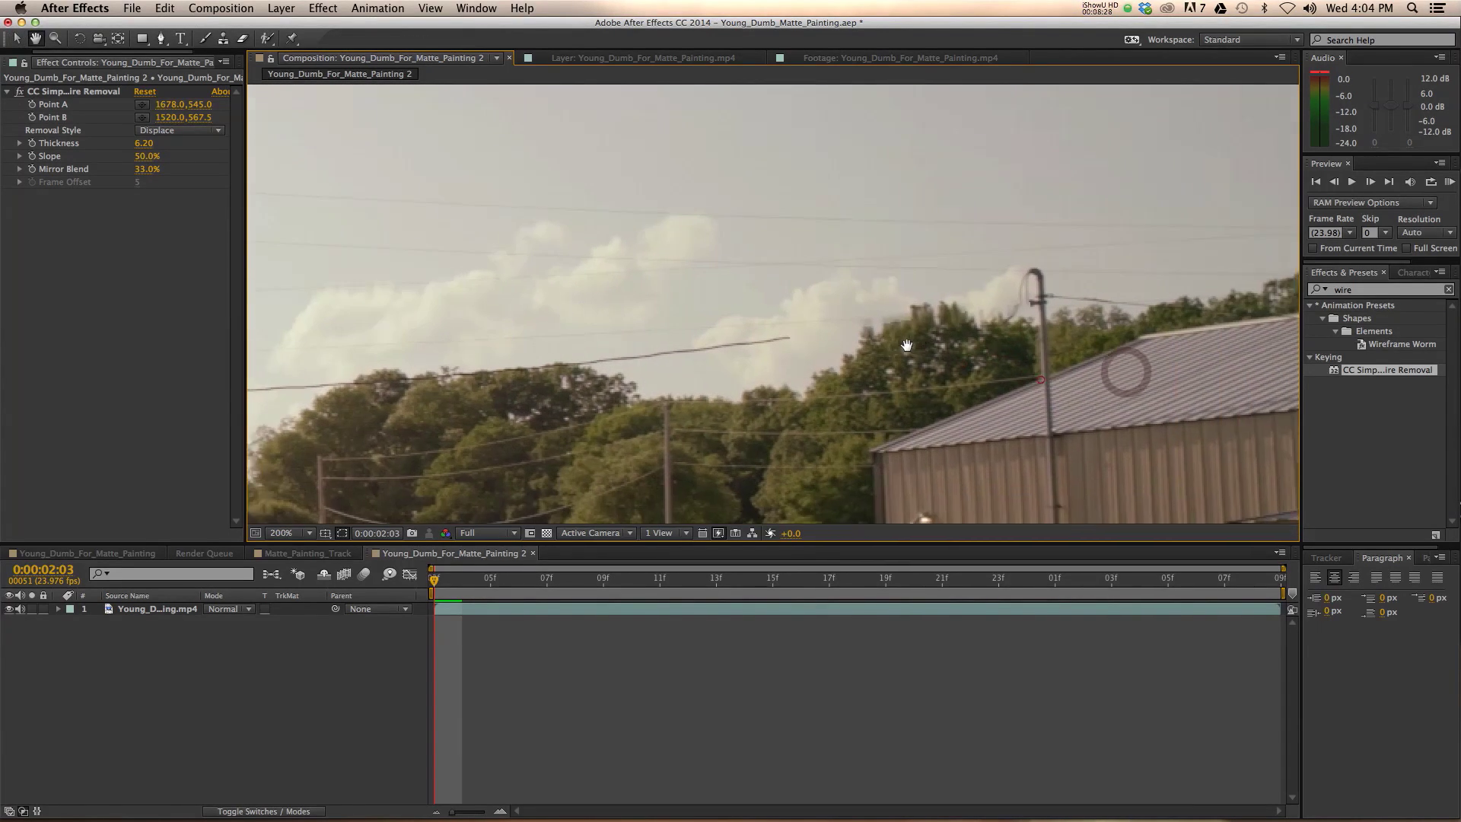
key(v)
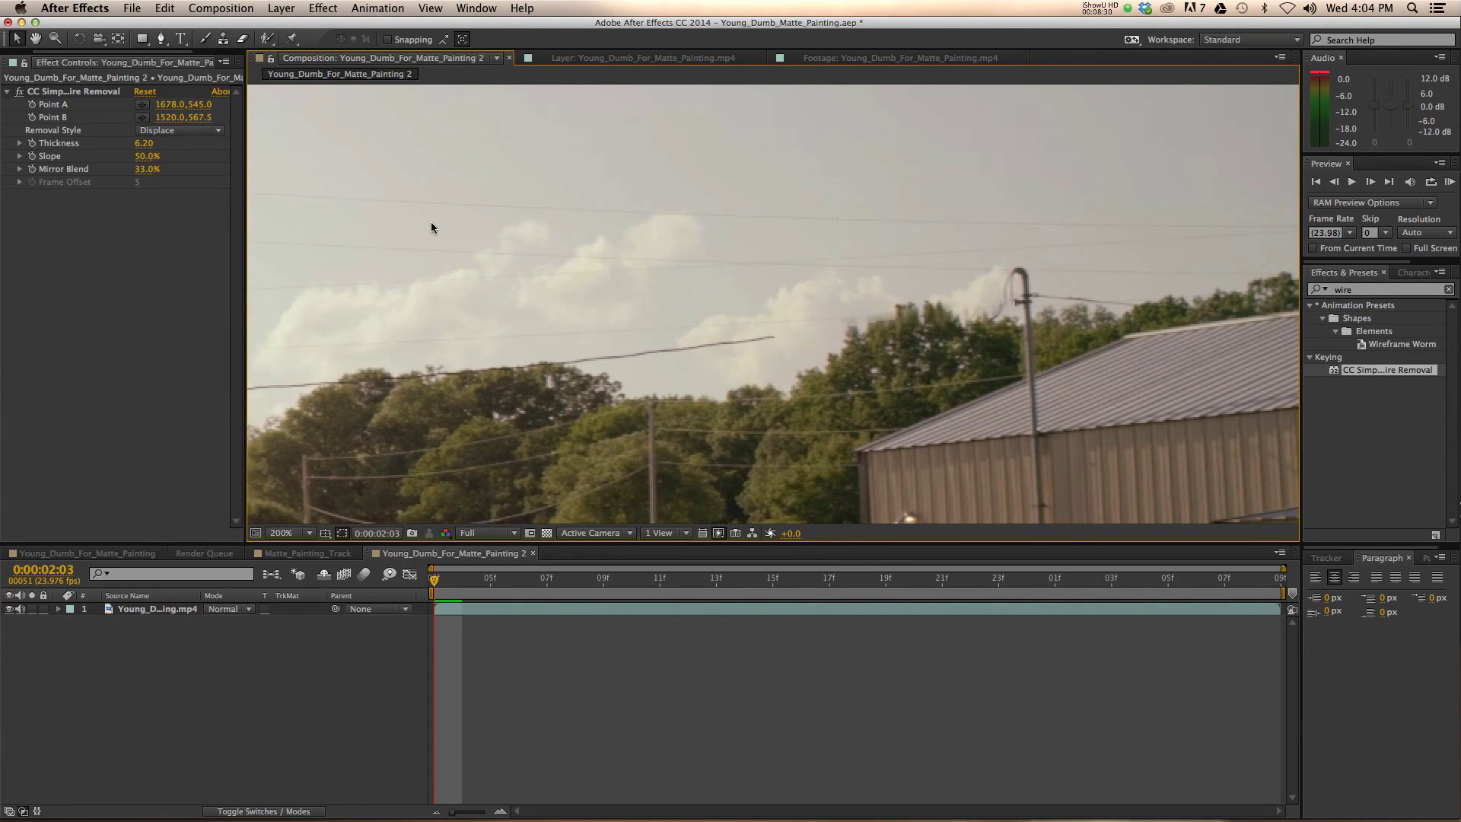
key(h)
drag(716, 370, 855, 339)
key(v)
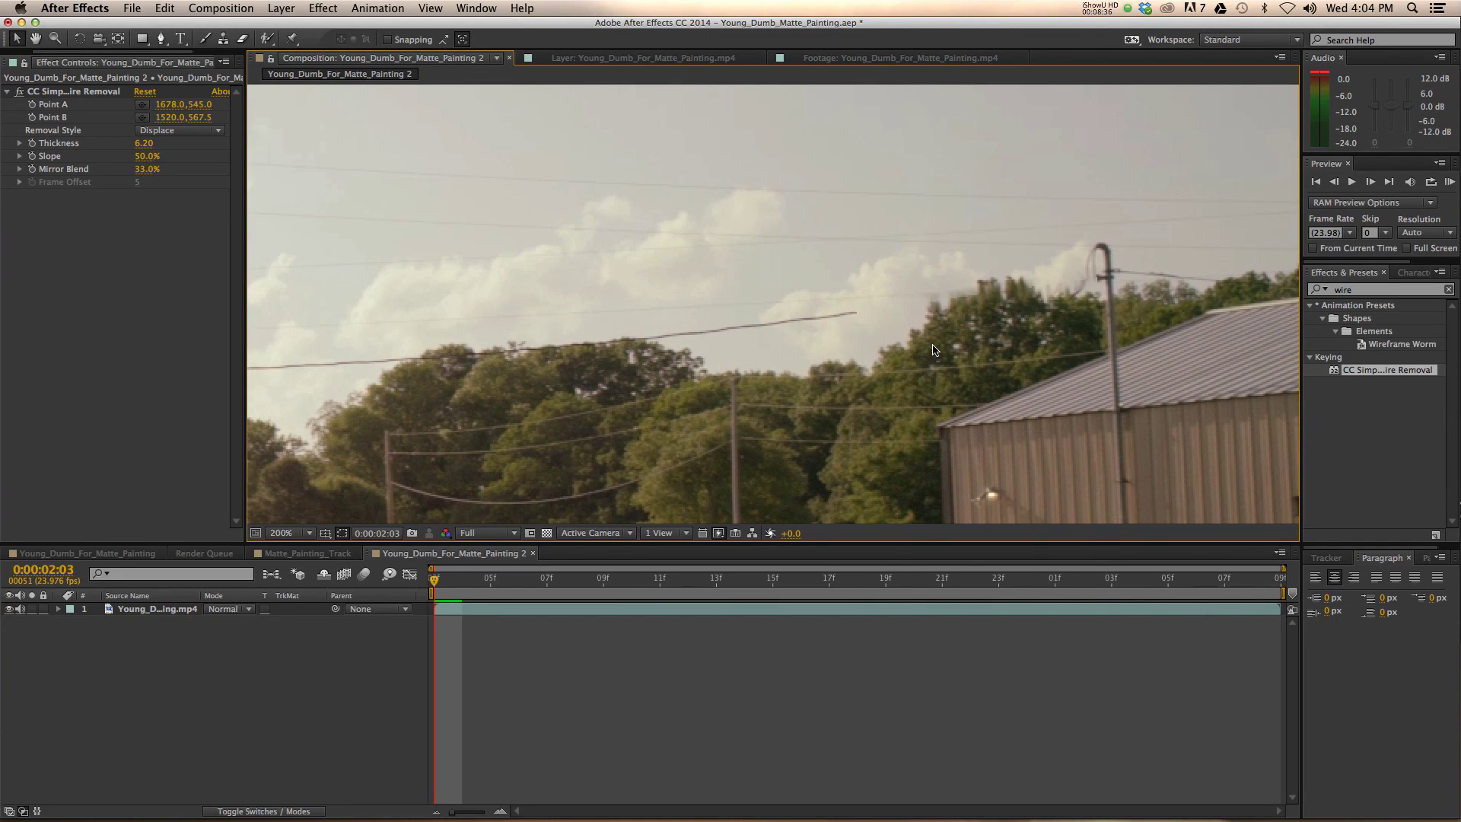
drag(436, 583, 1224, 580)
drag(1223, 631, 1168, 609)
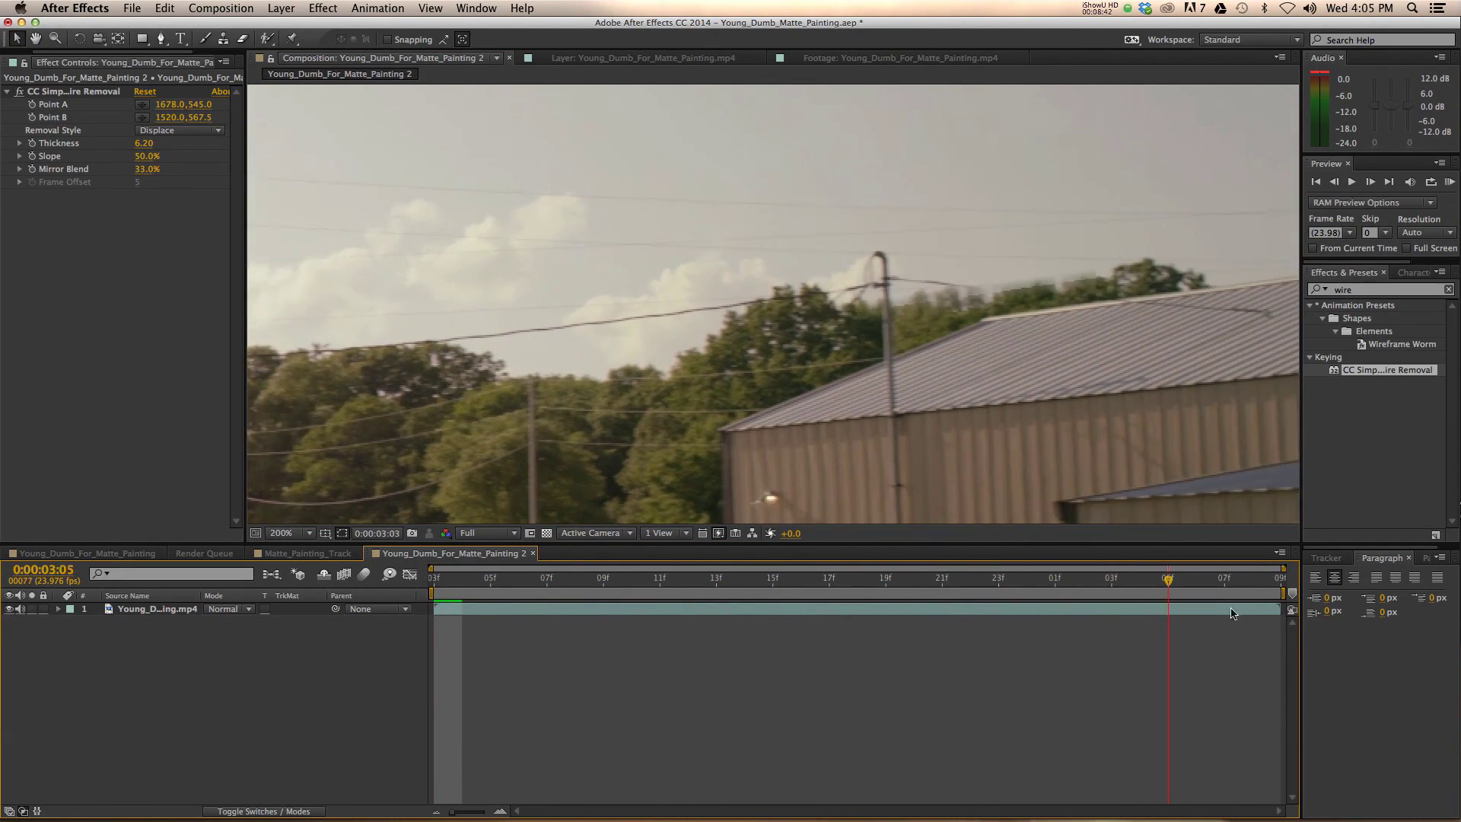
drag(1031, 605, 232, 572)
click(193, 610)
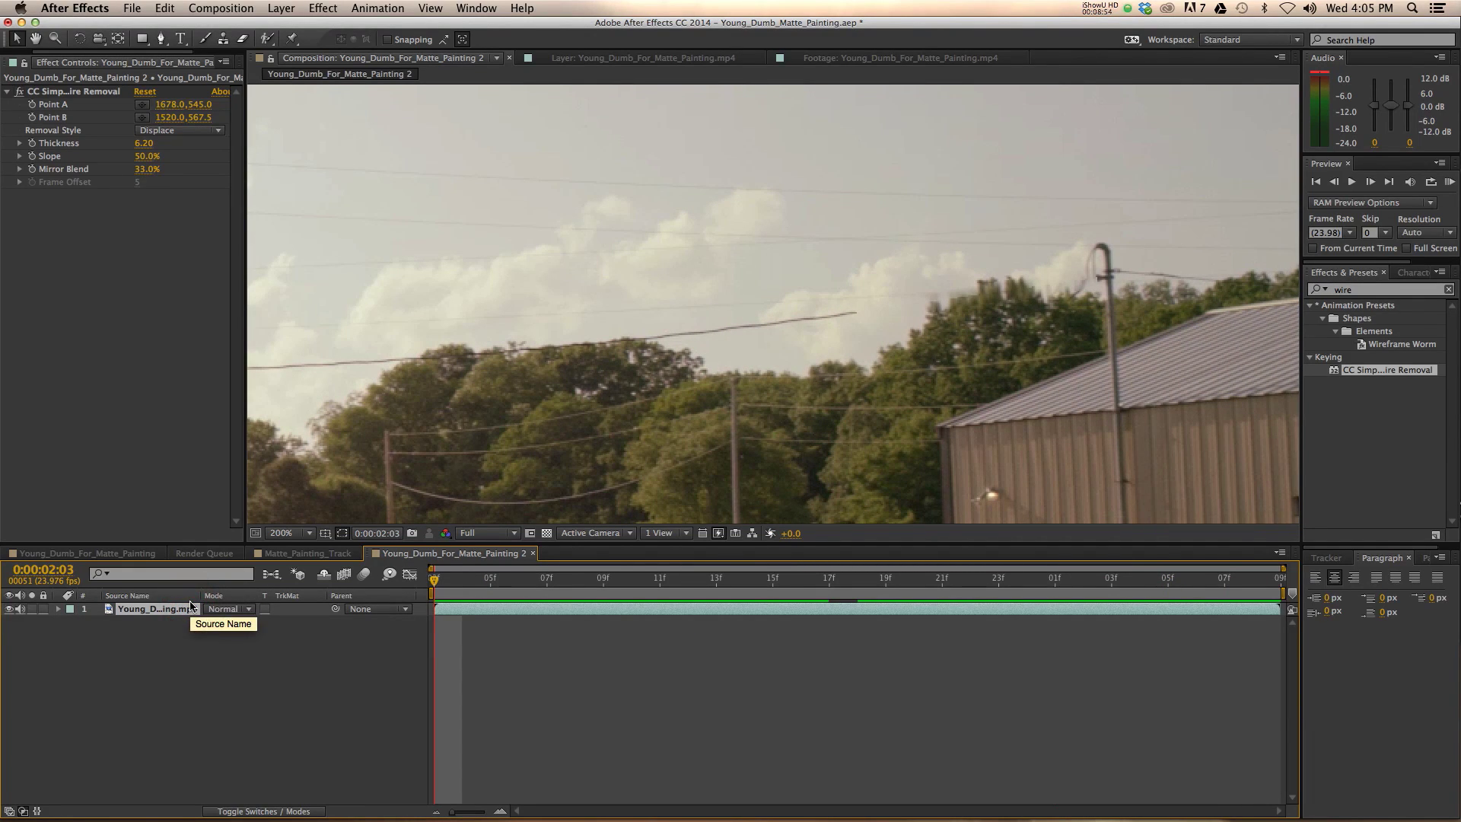
scroll(857, 366, down, 1)
scroll(759, 350, up, 1)
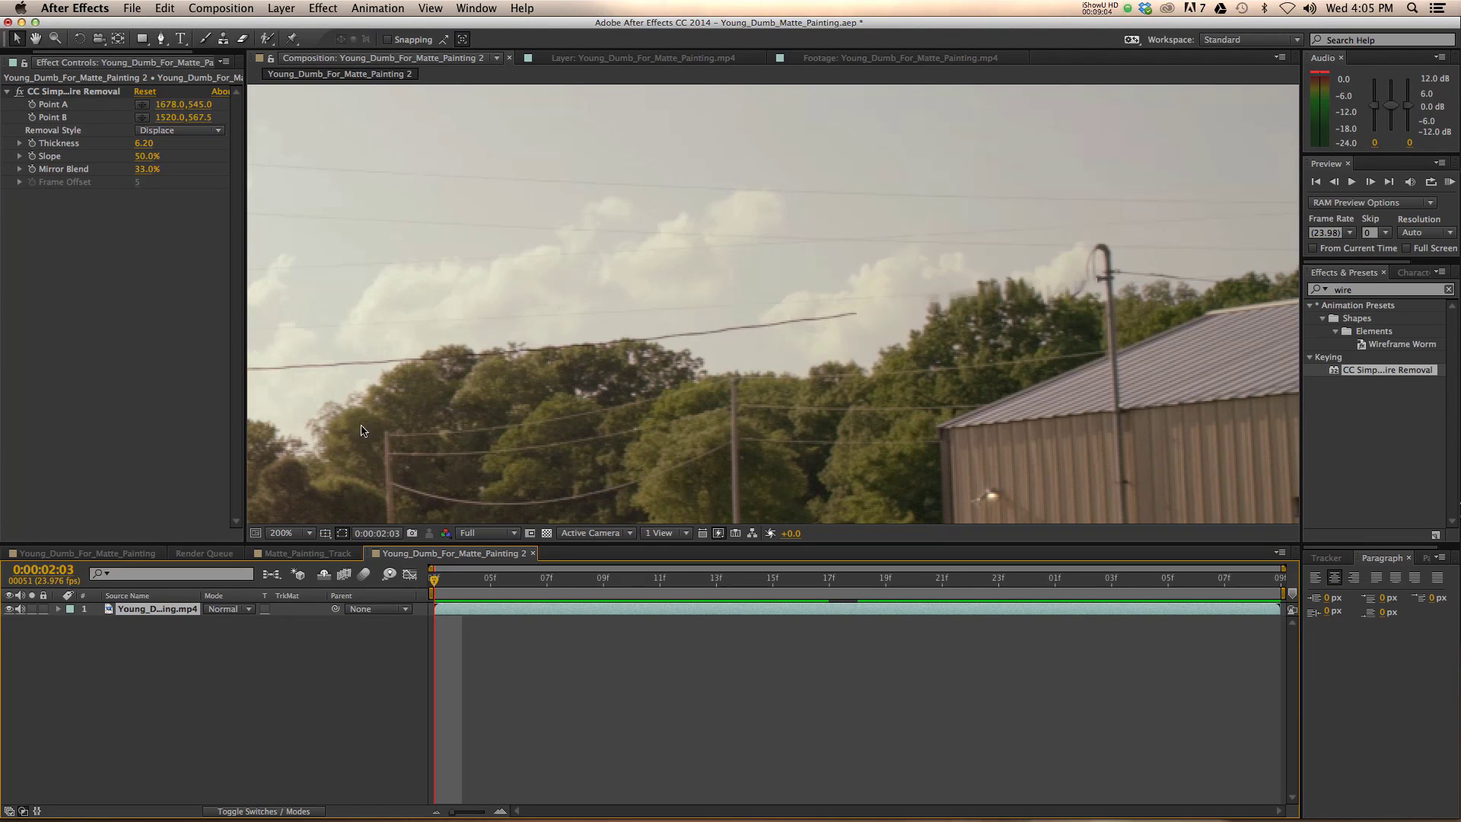
Step: Expand the layer's CC Simple Wire Removal and enable keyframing for Point A and Point B
click(57, 609)
click(71, 622)
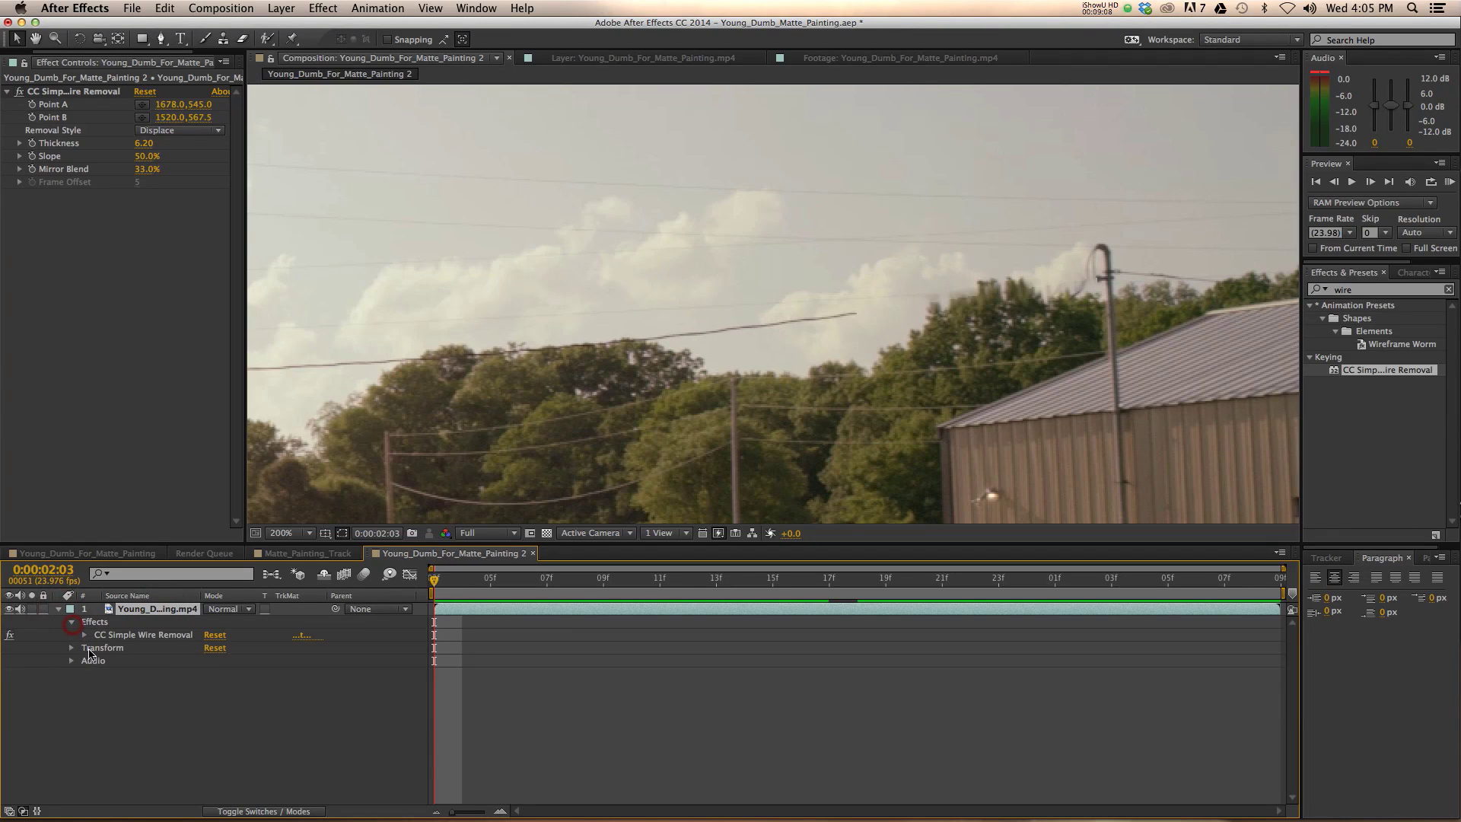
click(85, 634)
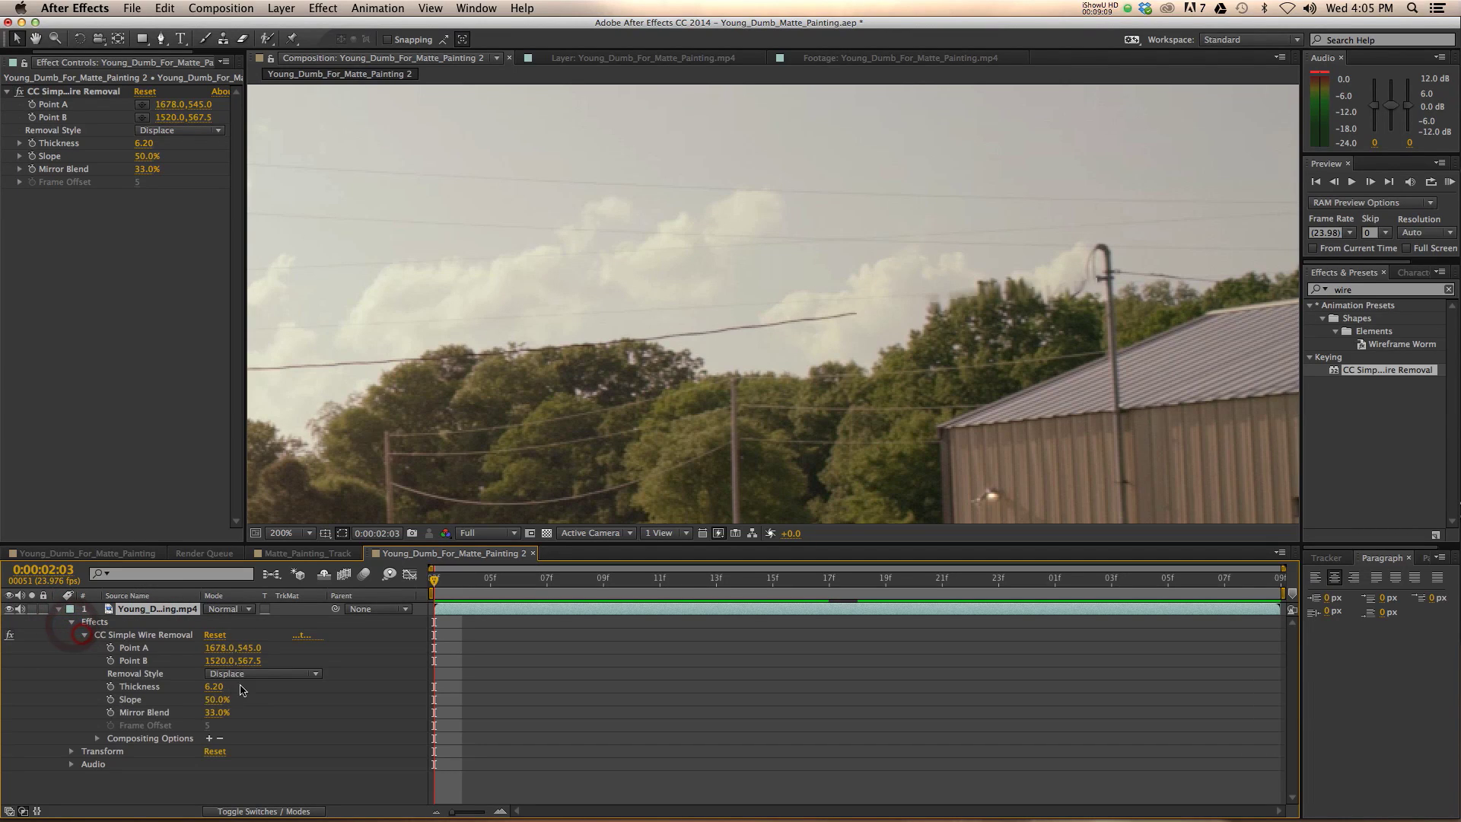
click(110, 648)
click(110, 661)
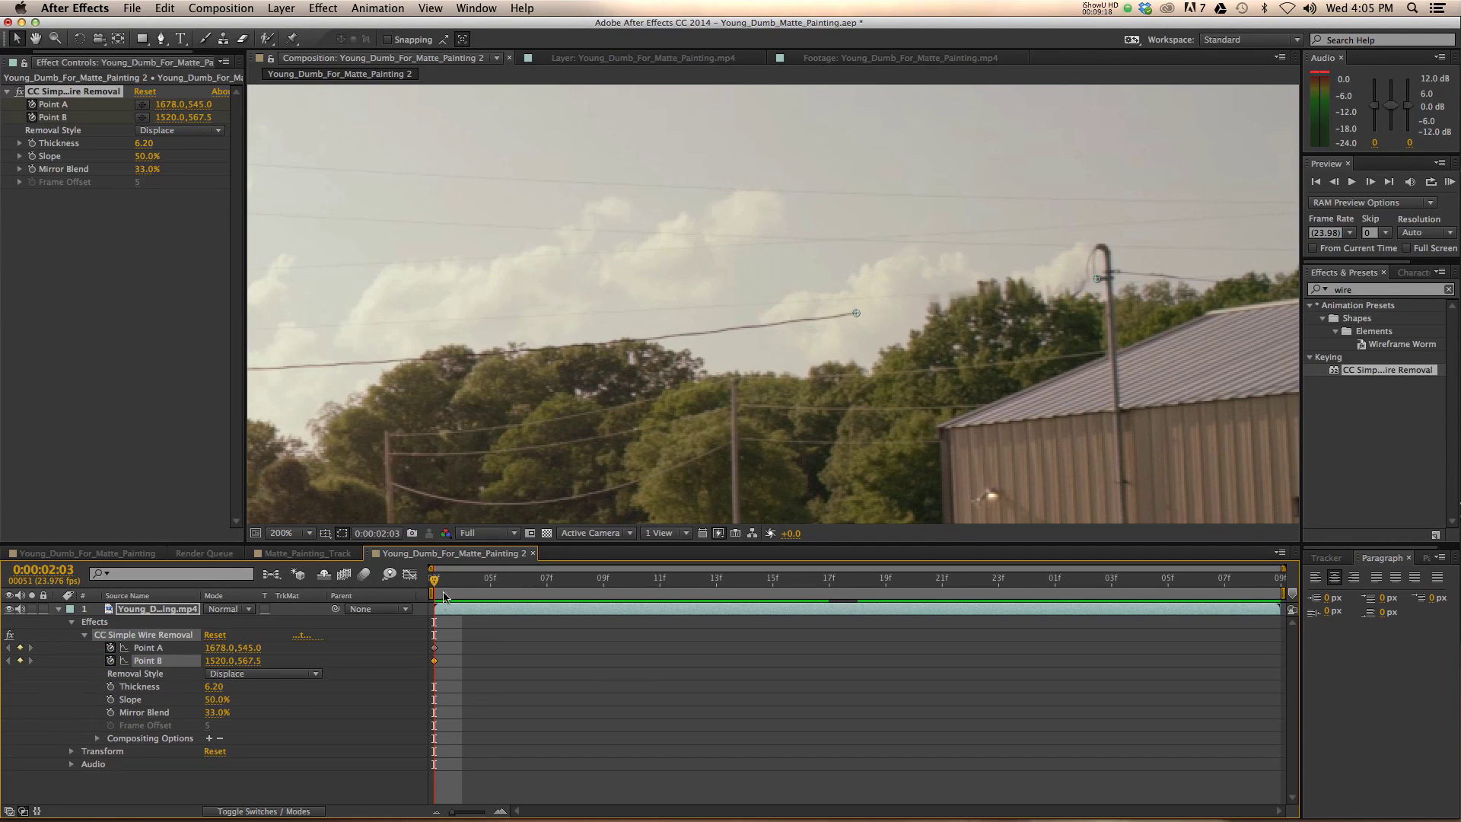
Step: At 0:00:03:08, move the removal line's points onto the wire
drag(482, 588, 1263, 647)
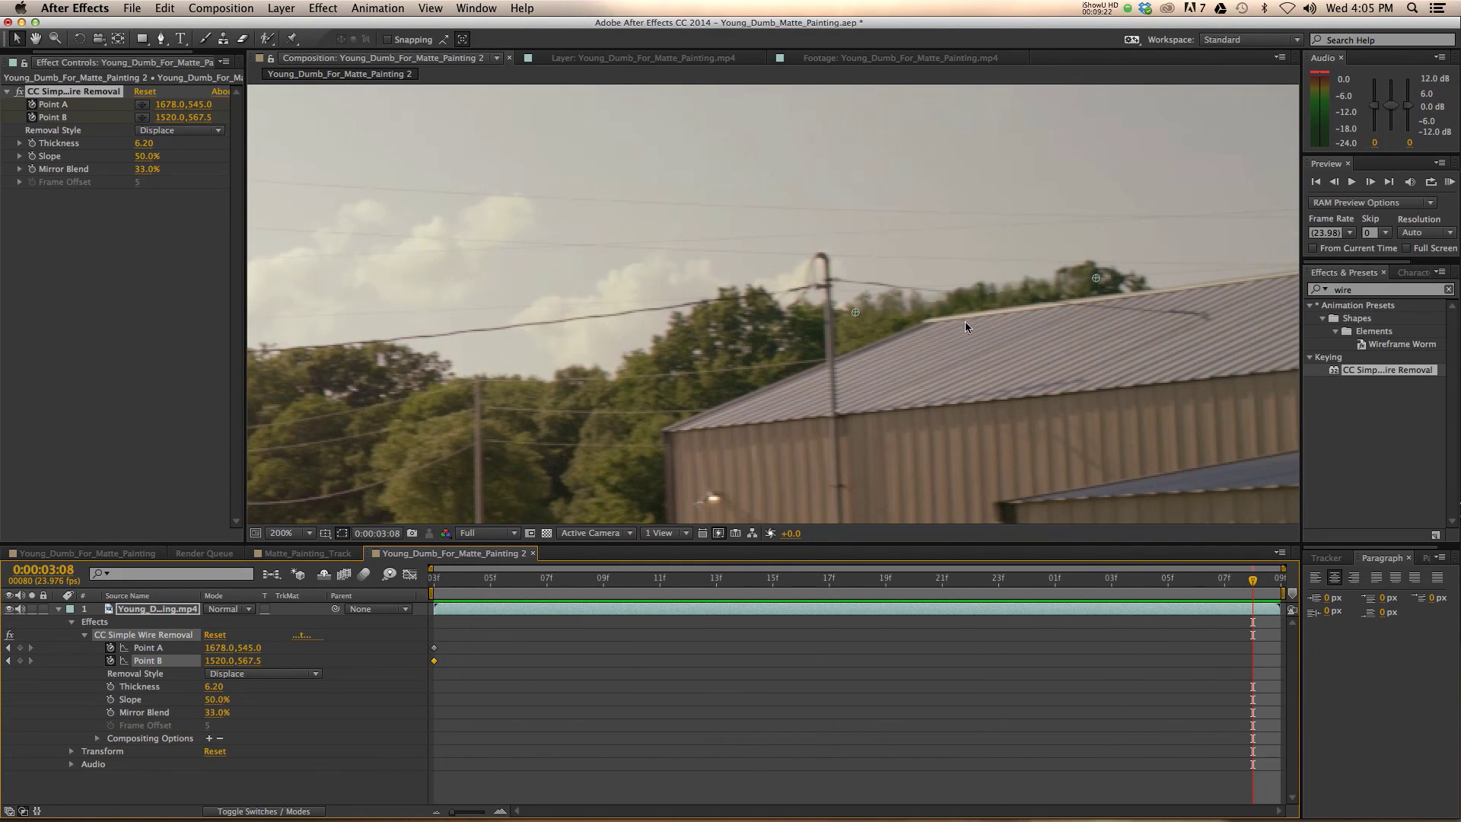
drag(1094, 279, 595, 317)
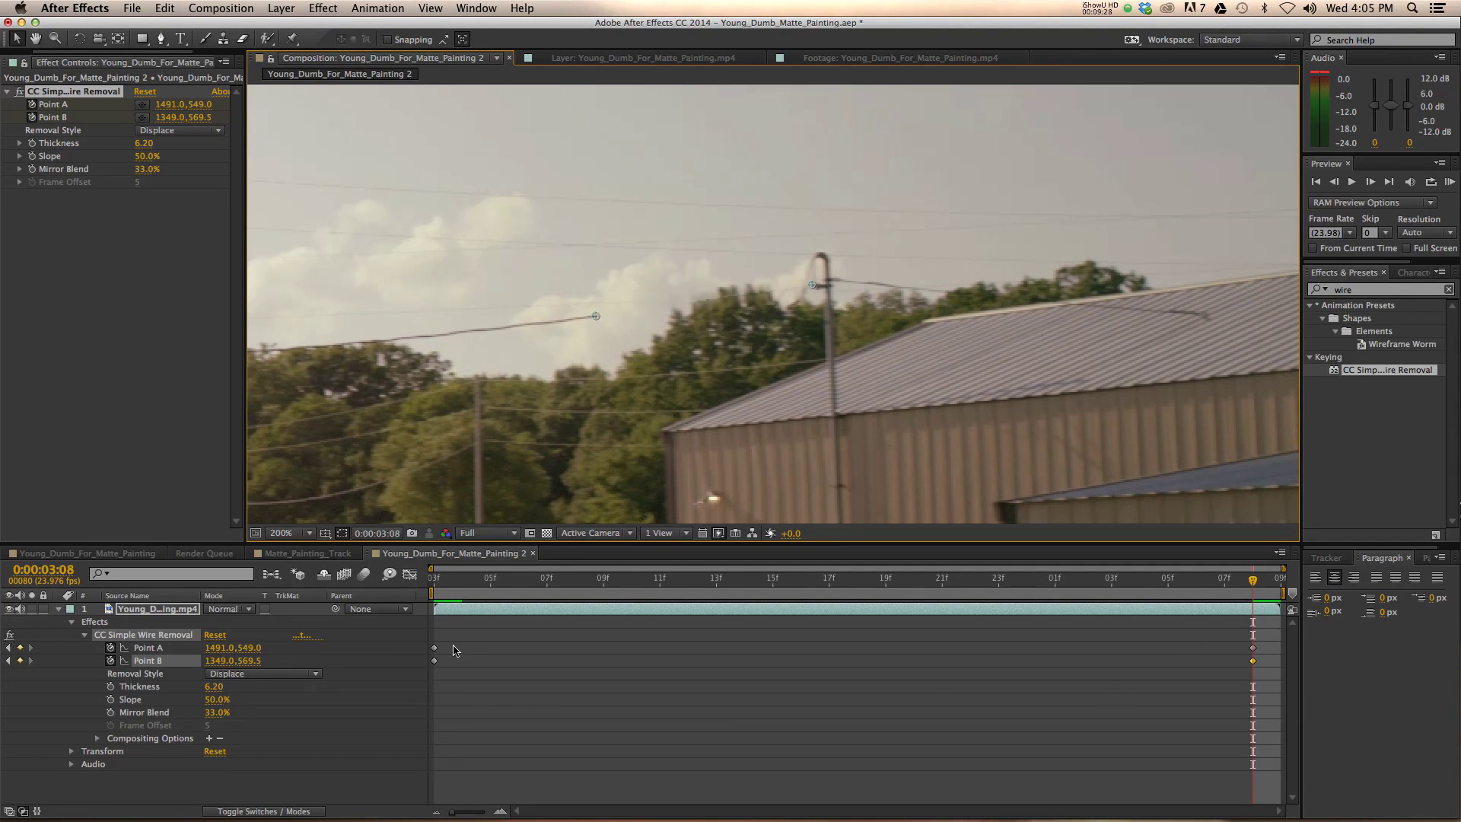
drag(454, 646, 429, 674)
drag(1236, 641, 1279, 680)
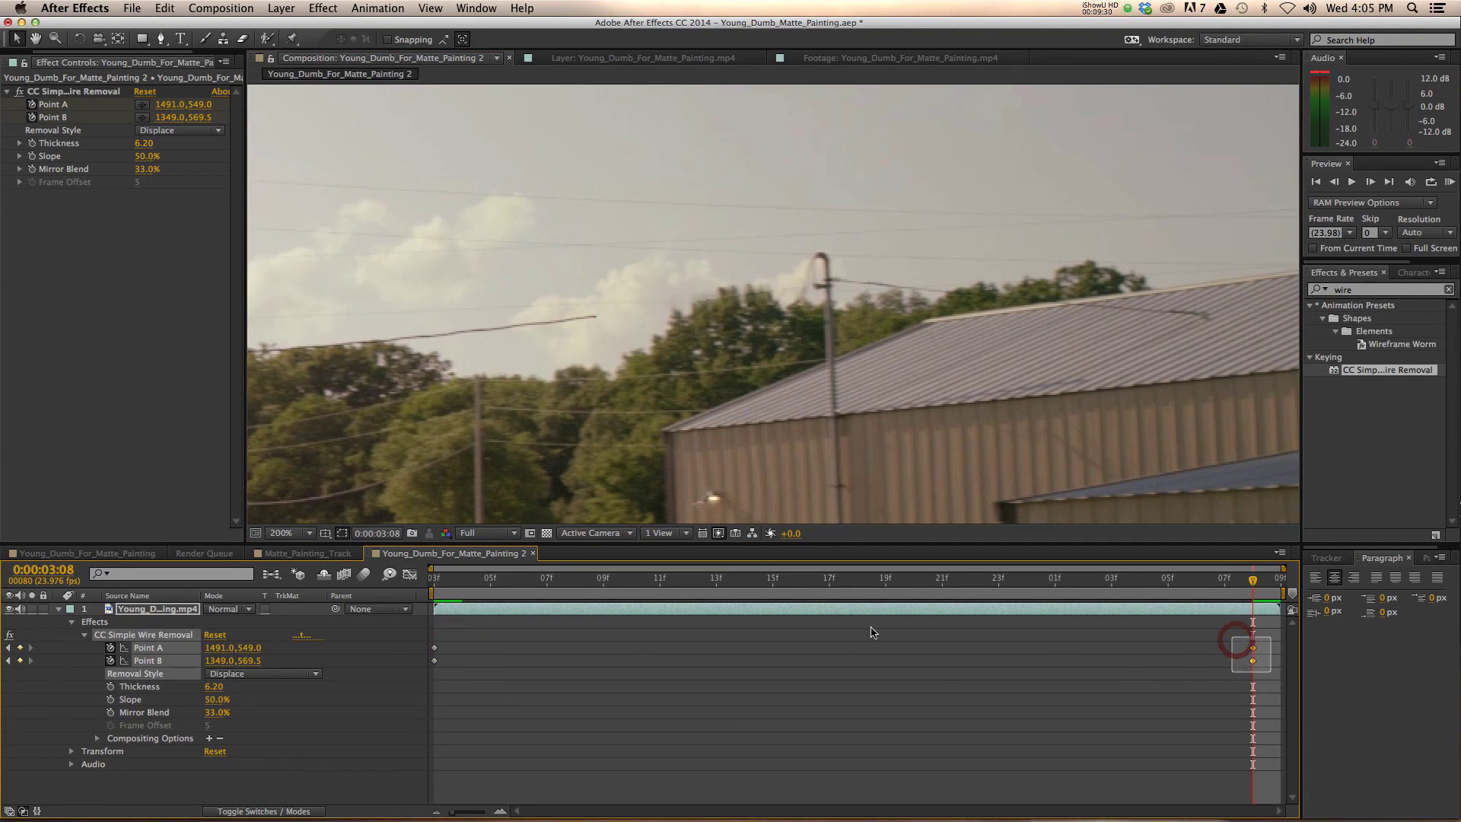
drag(467, 636, 438, 673)
click(832, 678)
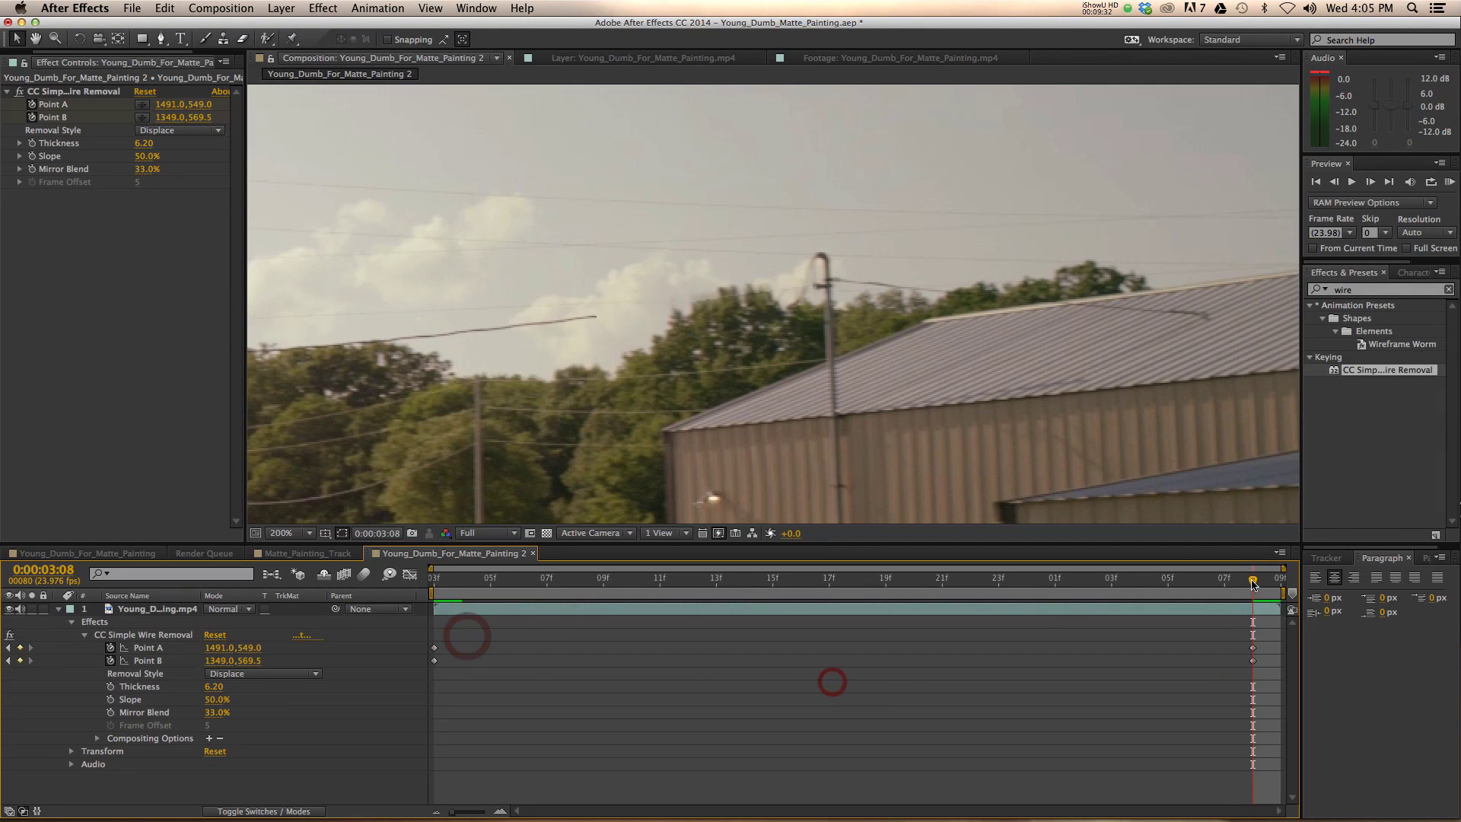
Step: At about 0:00:02:16, align Point A and Point B with the wire
drag(1252, 580, 835, 634)
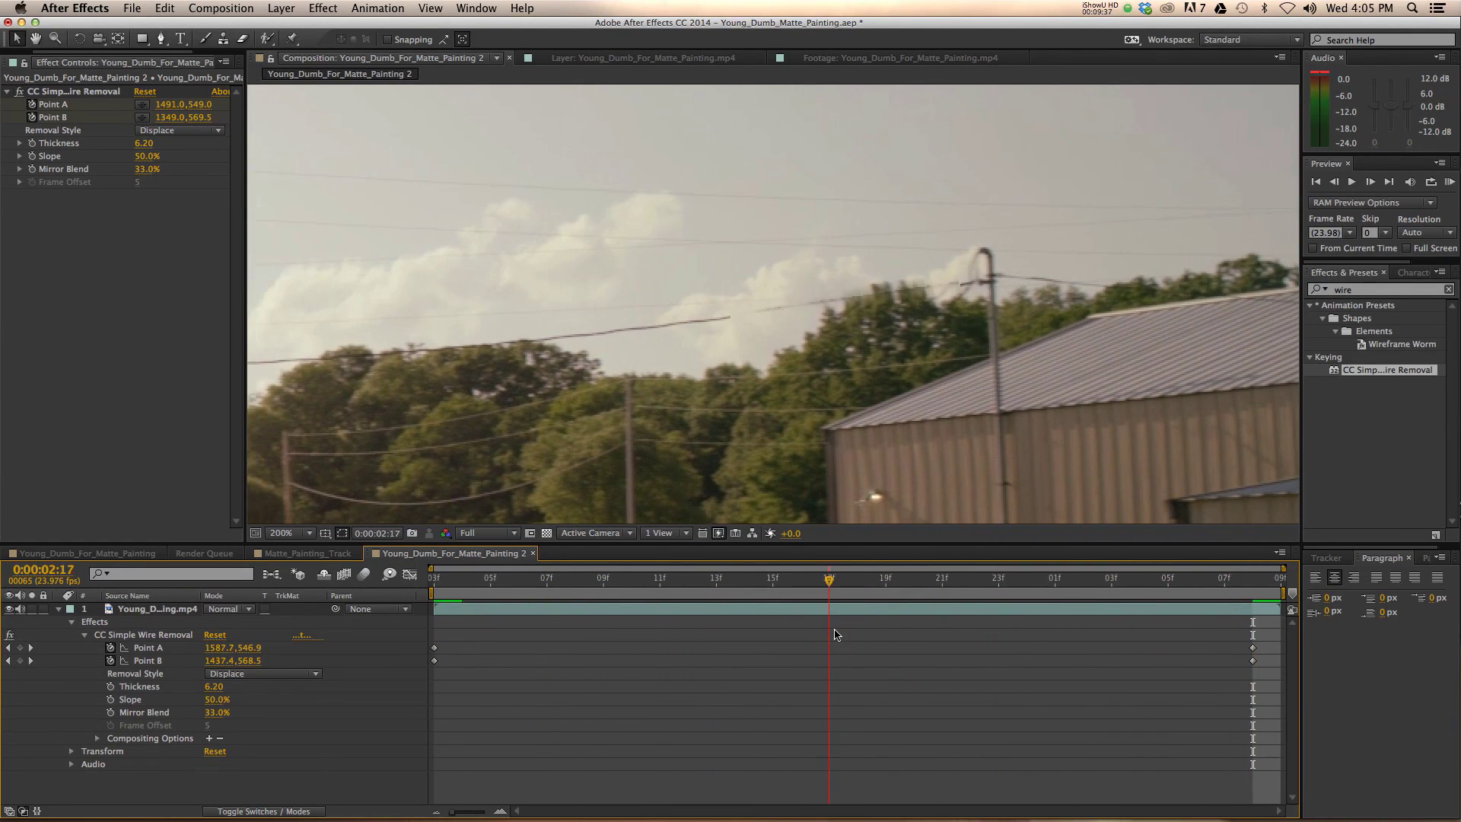
click(147, 647)
drag(958, 281, 968, 285)
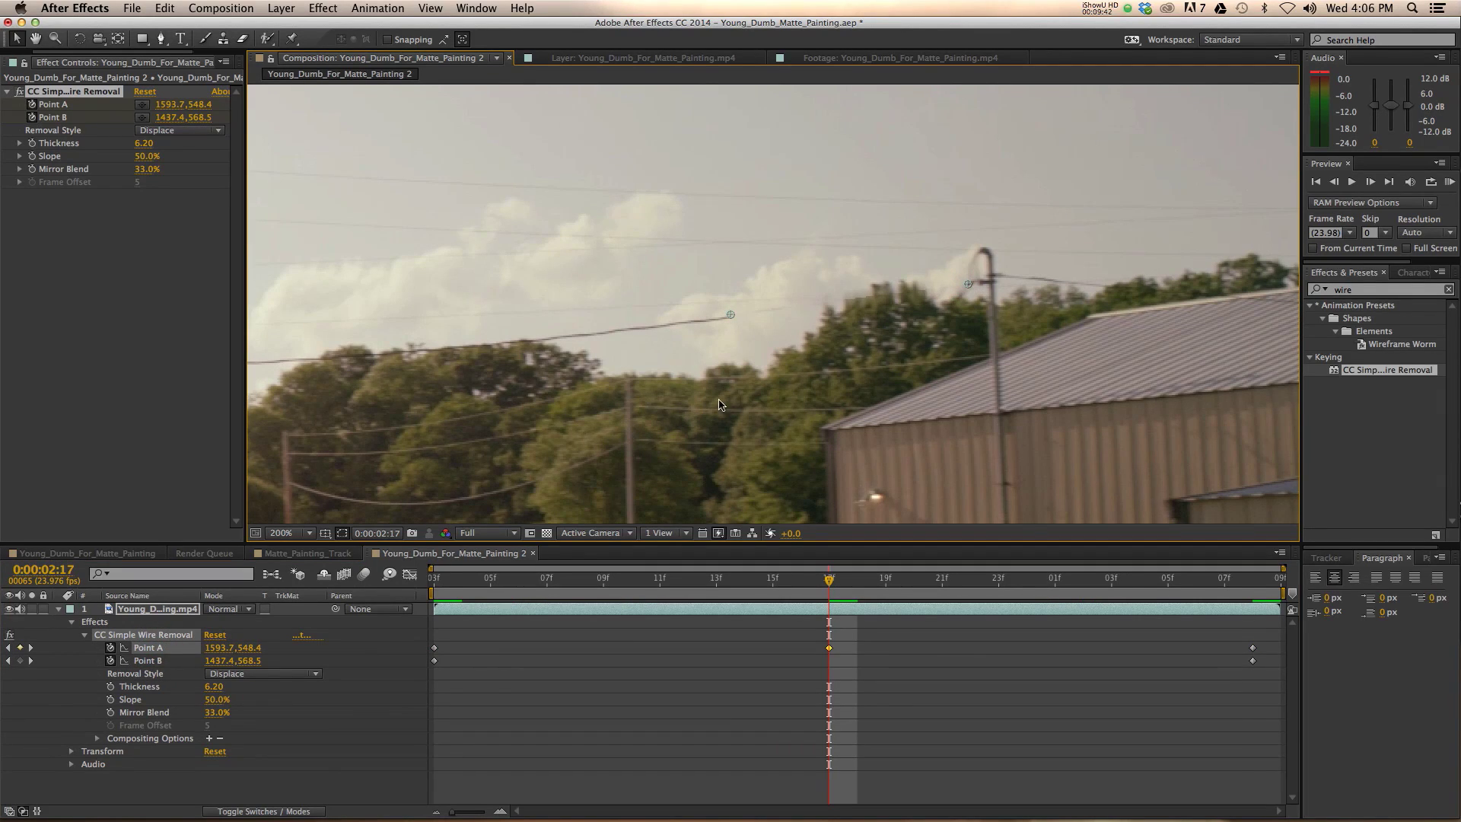
click(145, 660)
drag(730, 318, 730, 321)
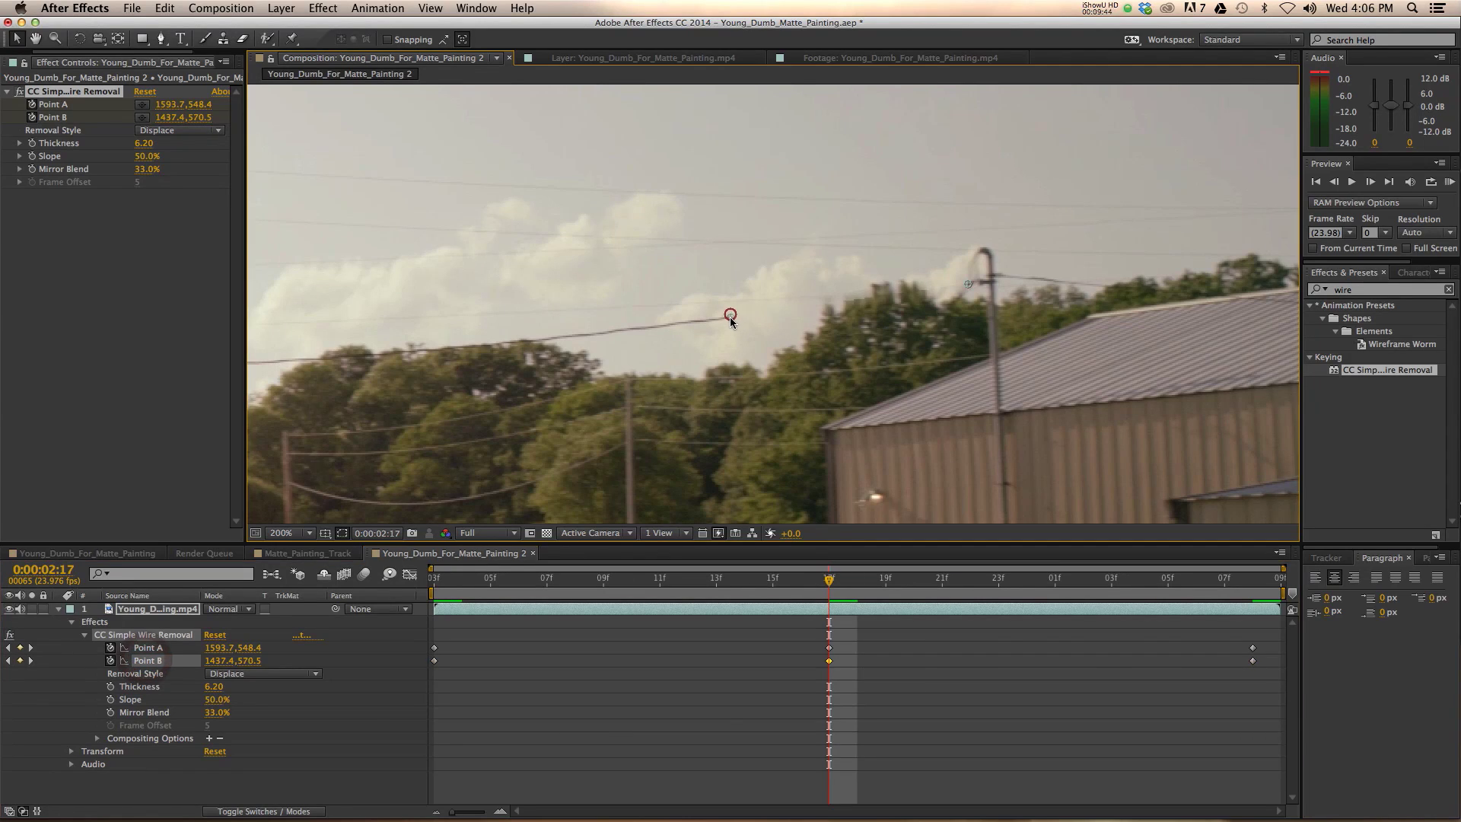
click(919, 677)
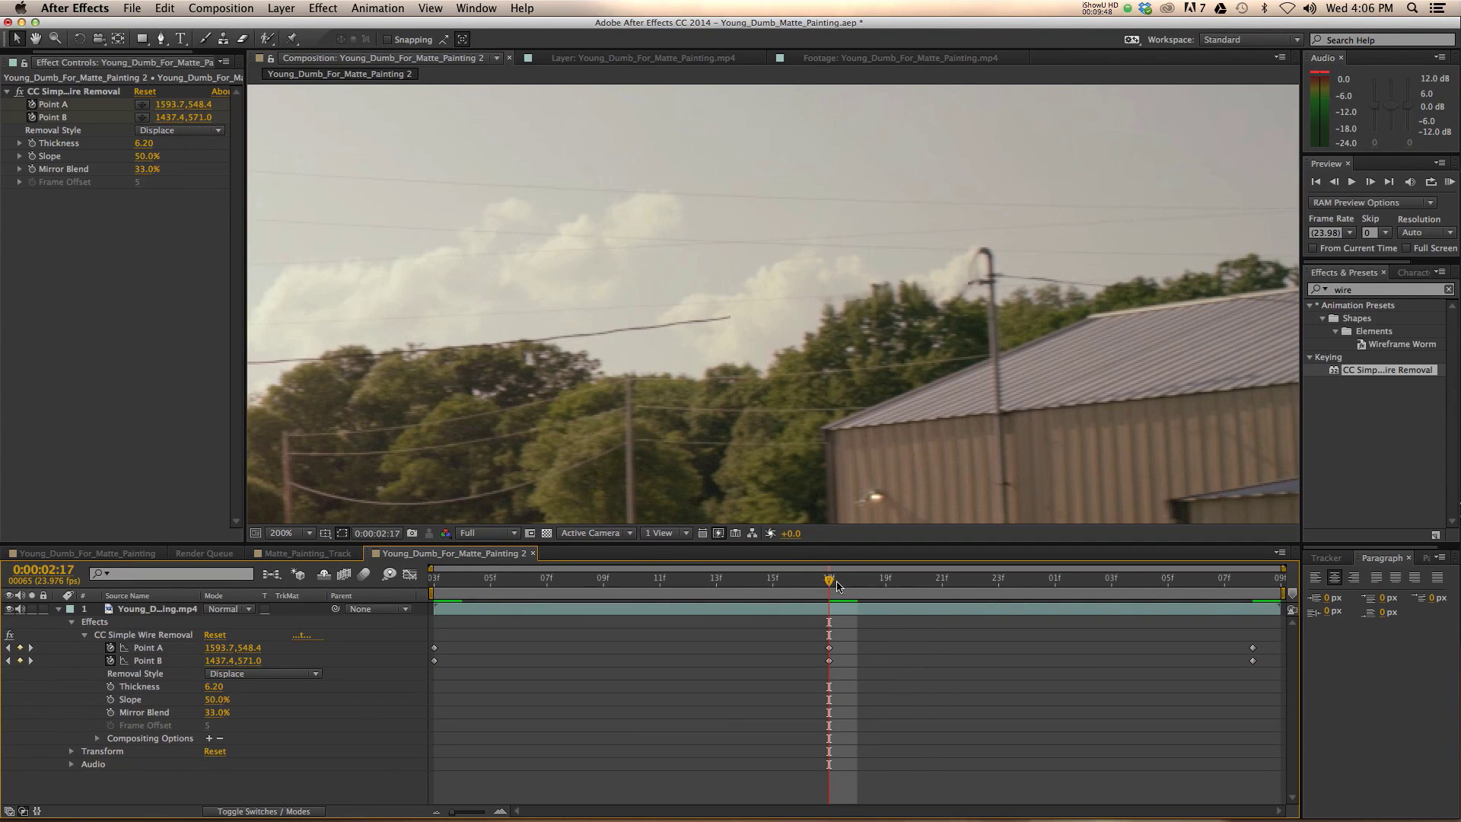
Step: Play back the shot and nudge Point A onto the wire at 3:08
key(space)
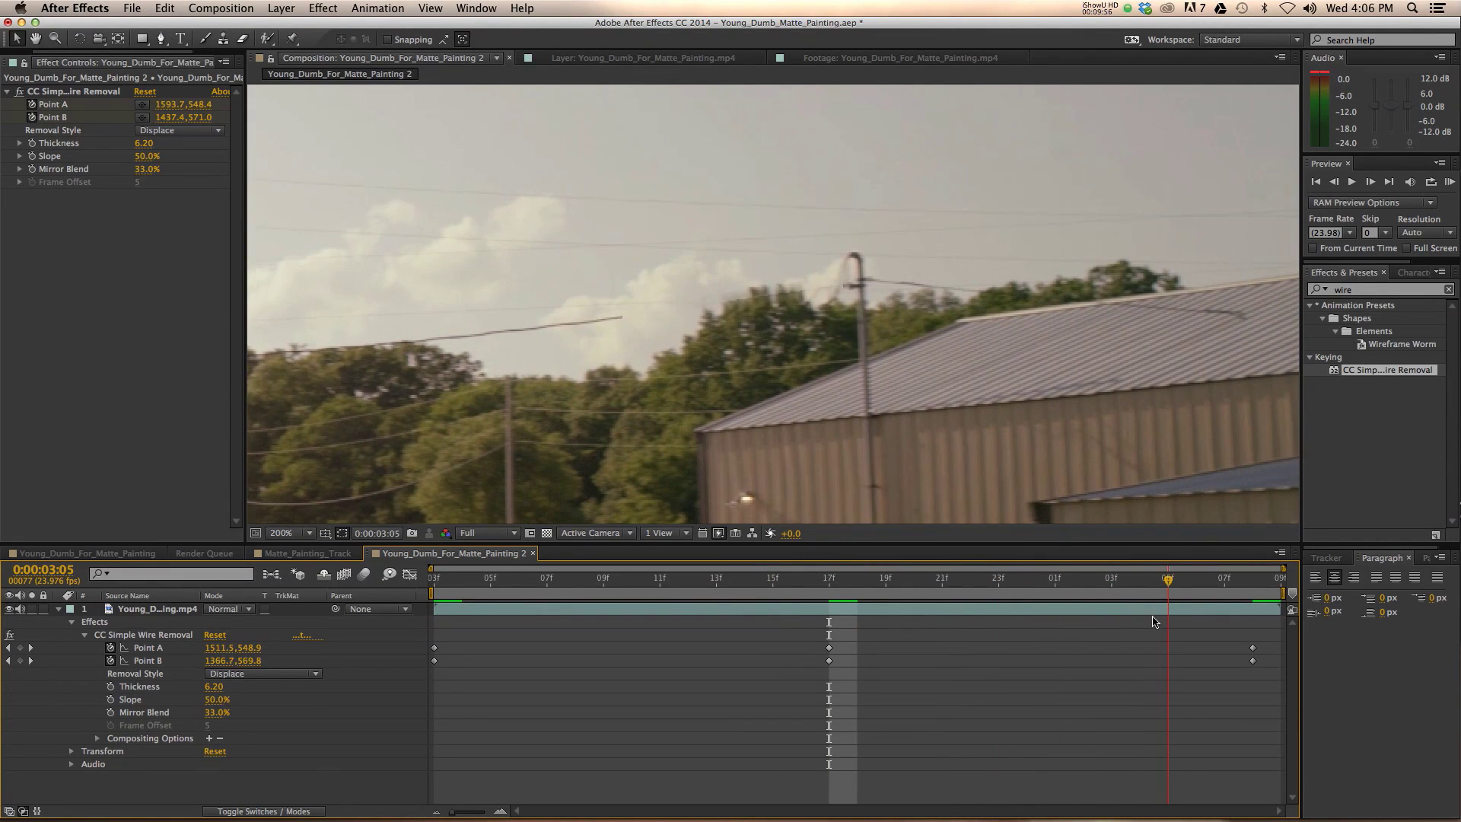
drag(1139, 621, 1255, 630)
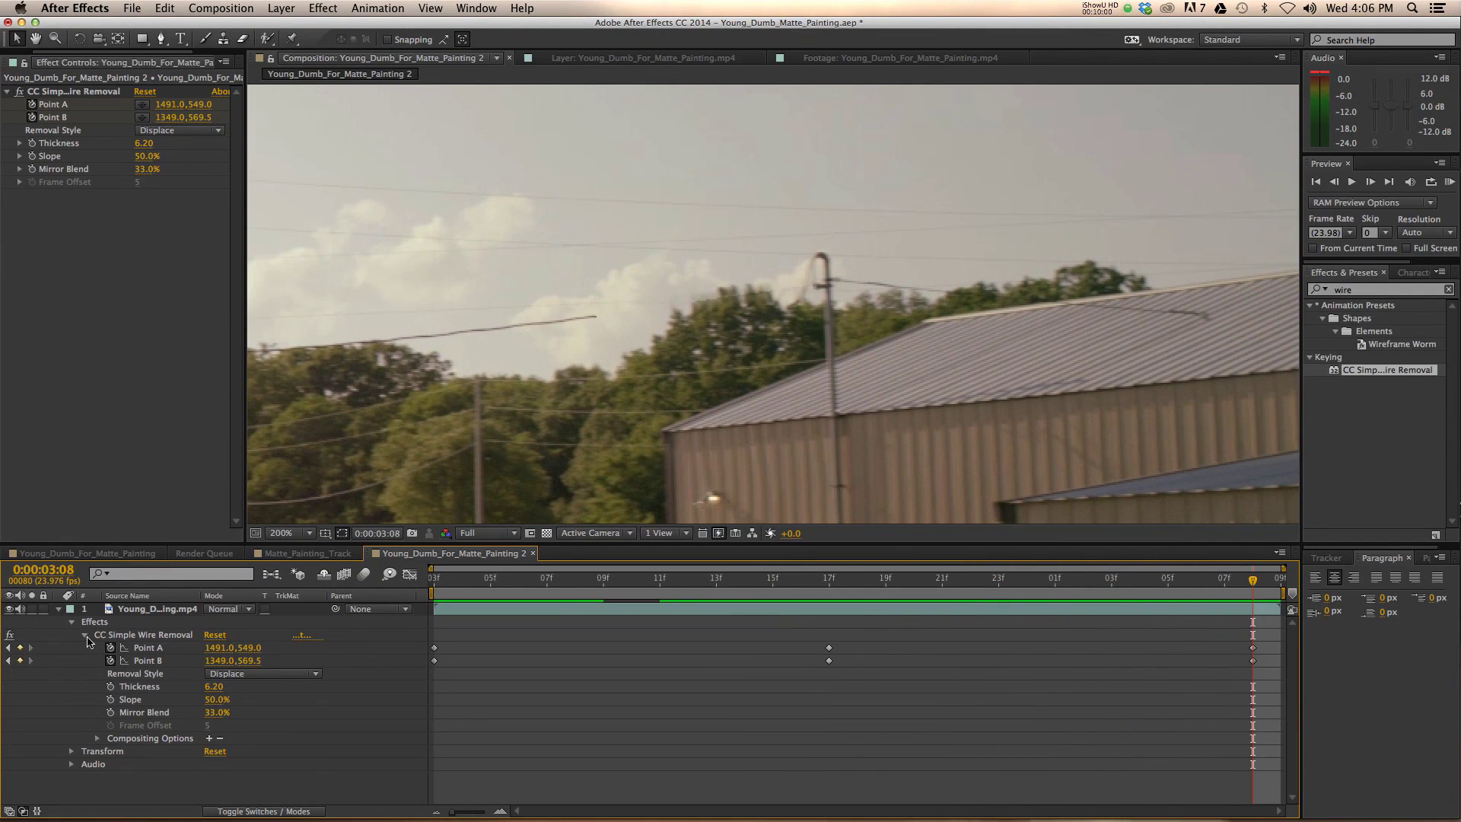
click(152, 649)
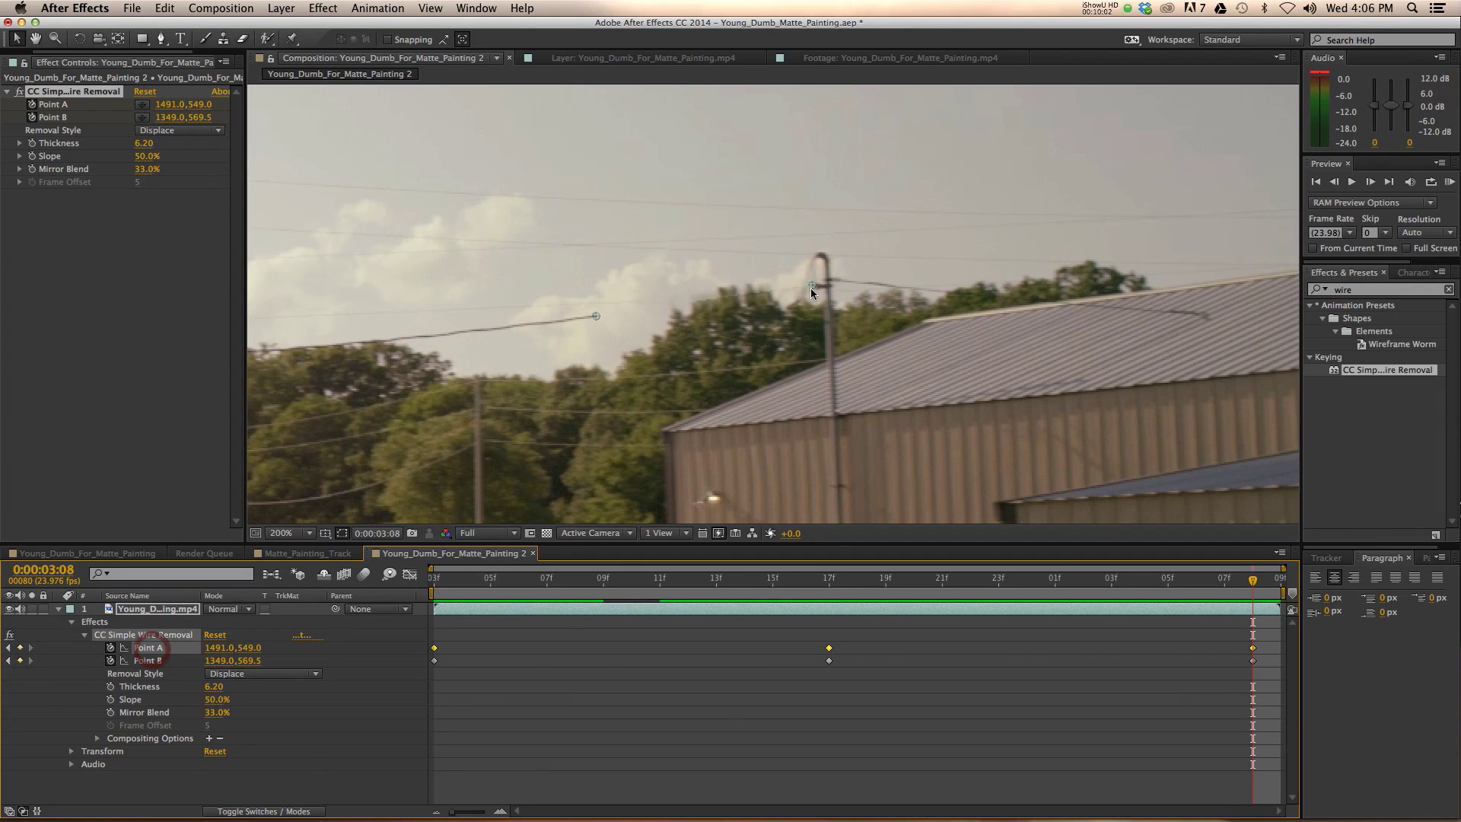
drag(811, 288, 811, 290)
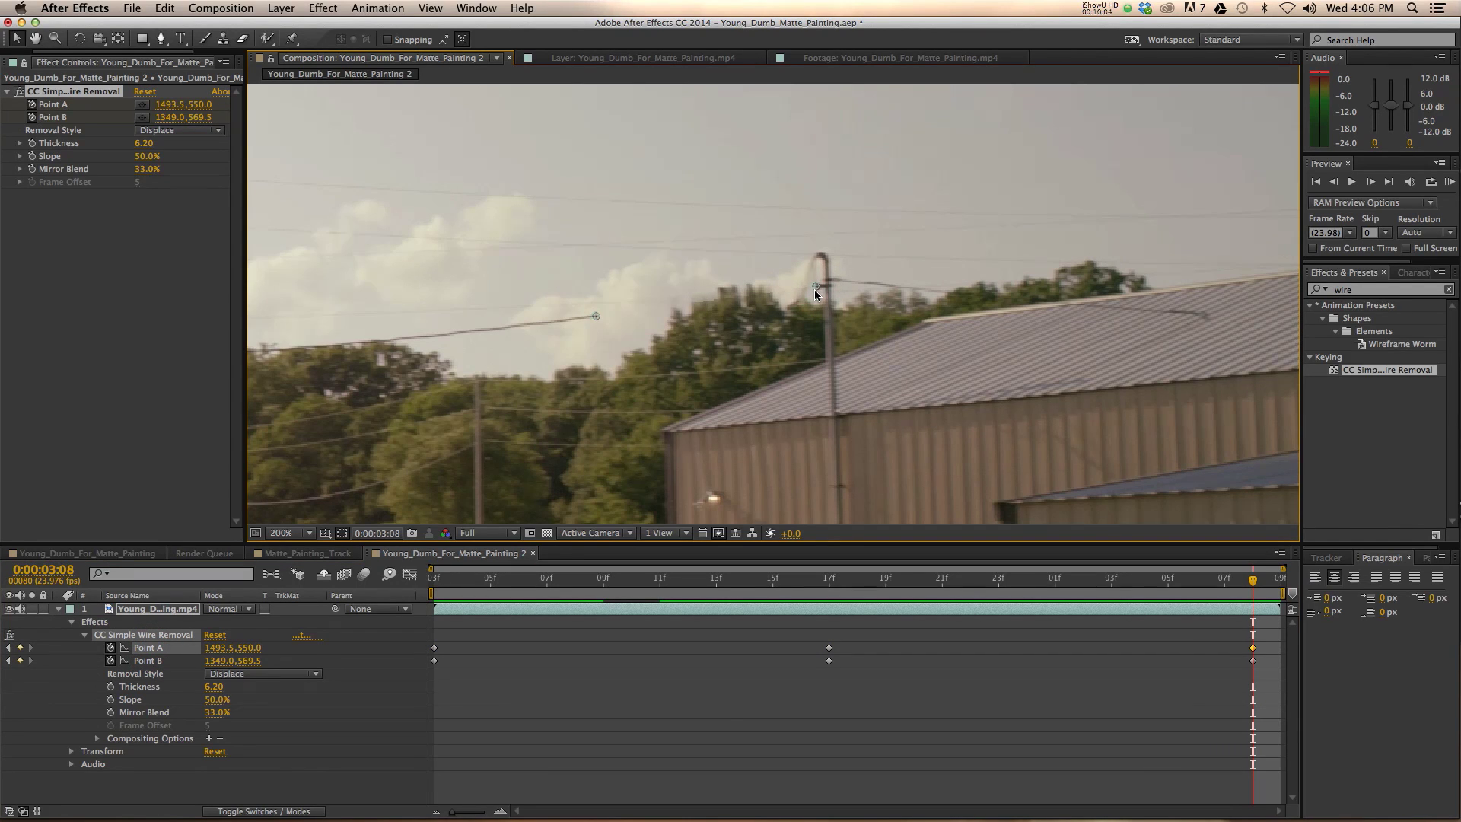
Step: Key Point B at 0:00:02:09 to 1485.6, 571.2 on the wire, then scrub to check
click(940, 744)
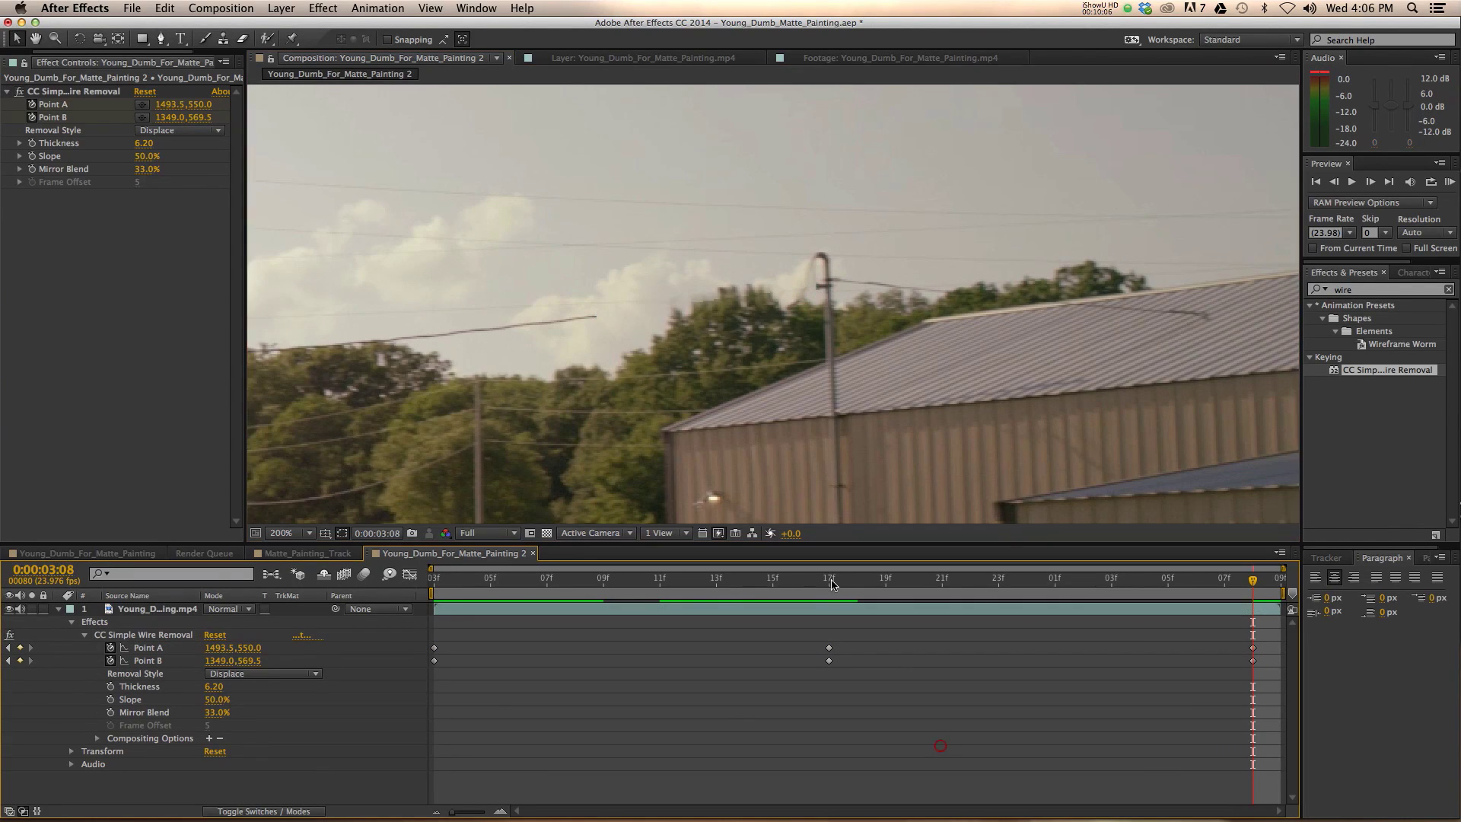
drag(828, 584, 603, 601)
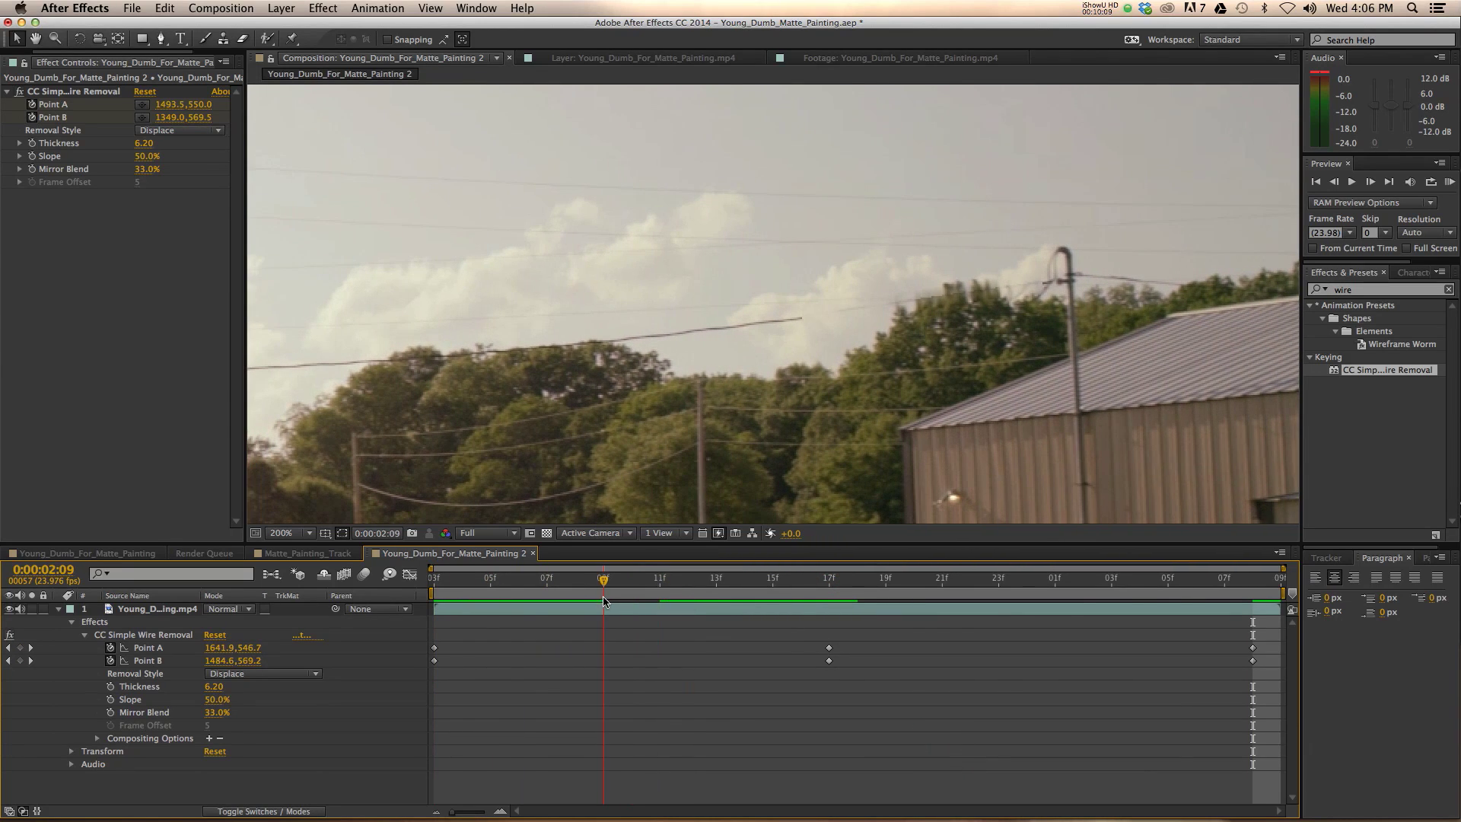
click(148, 661)
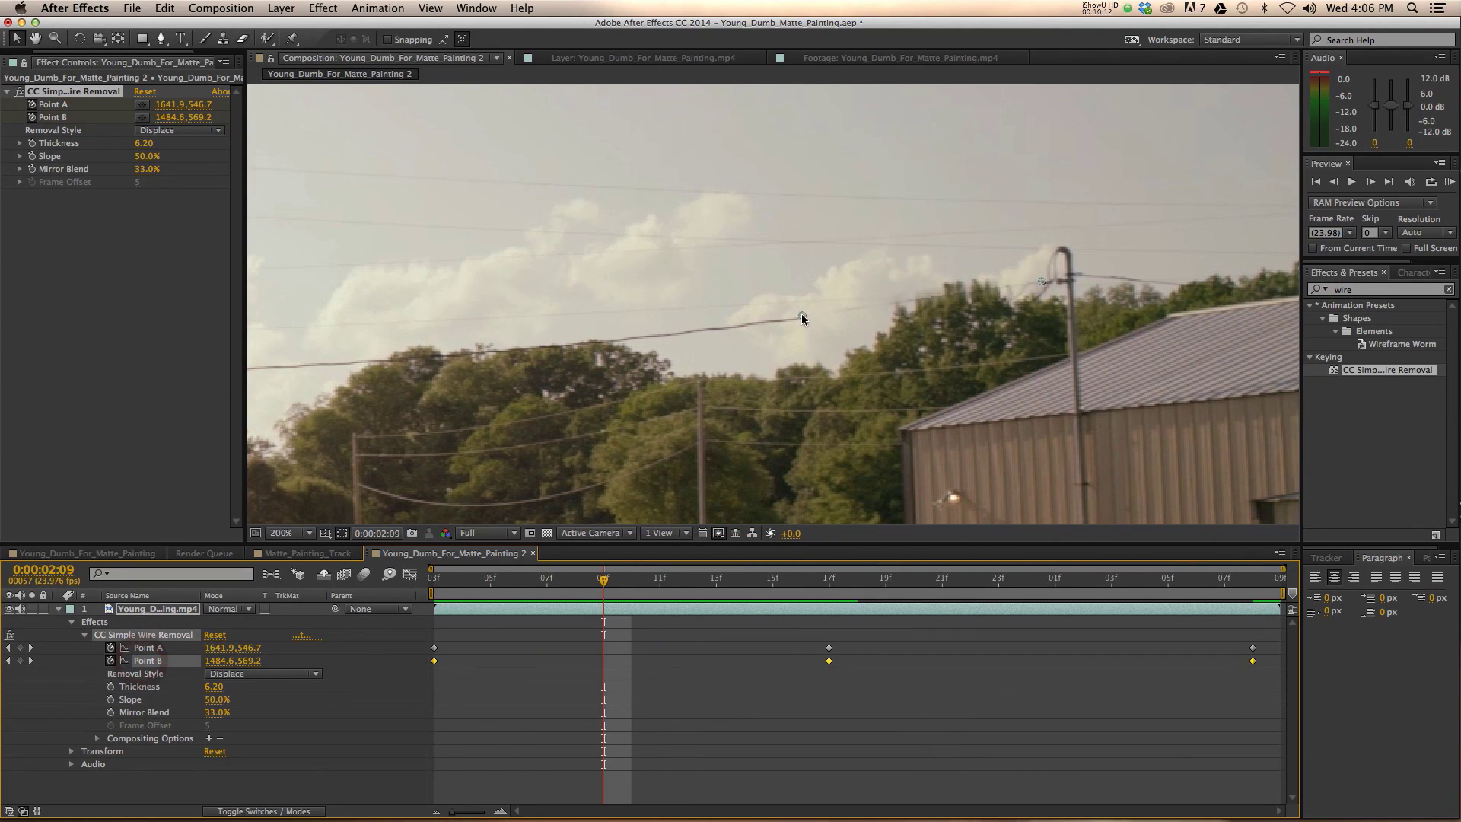
drag(801, 318, 803, 321)
click(719, 748)
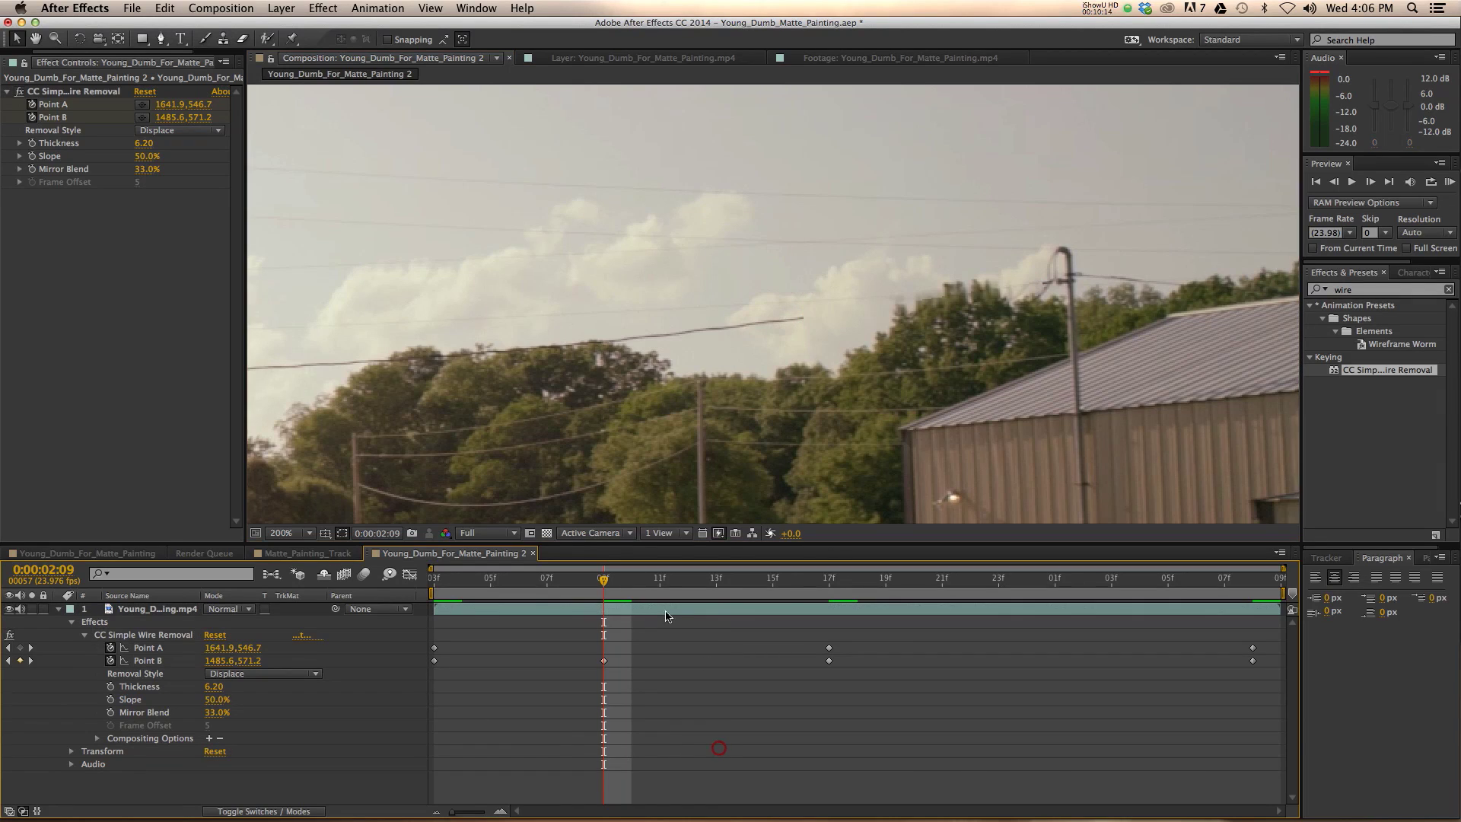
drag(636, 585, 431, 598)
scroll(588, 370, down, 1)
drag(617, 413, 951, 358)
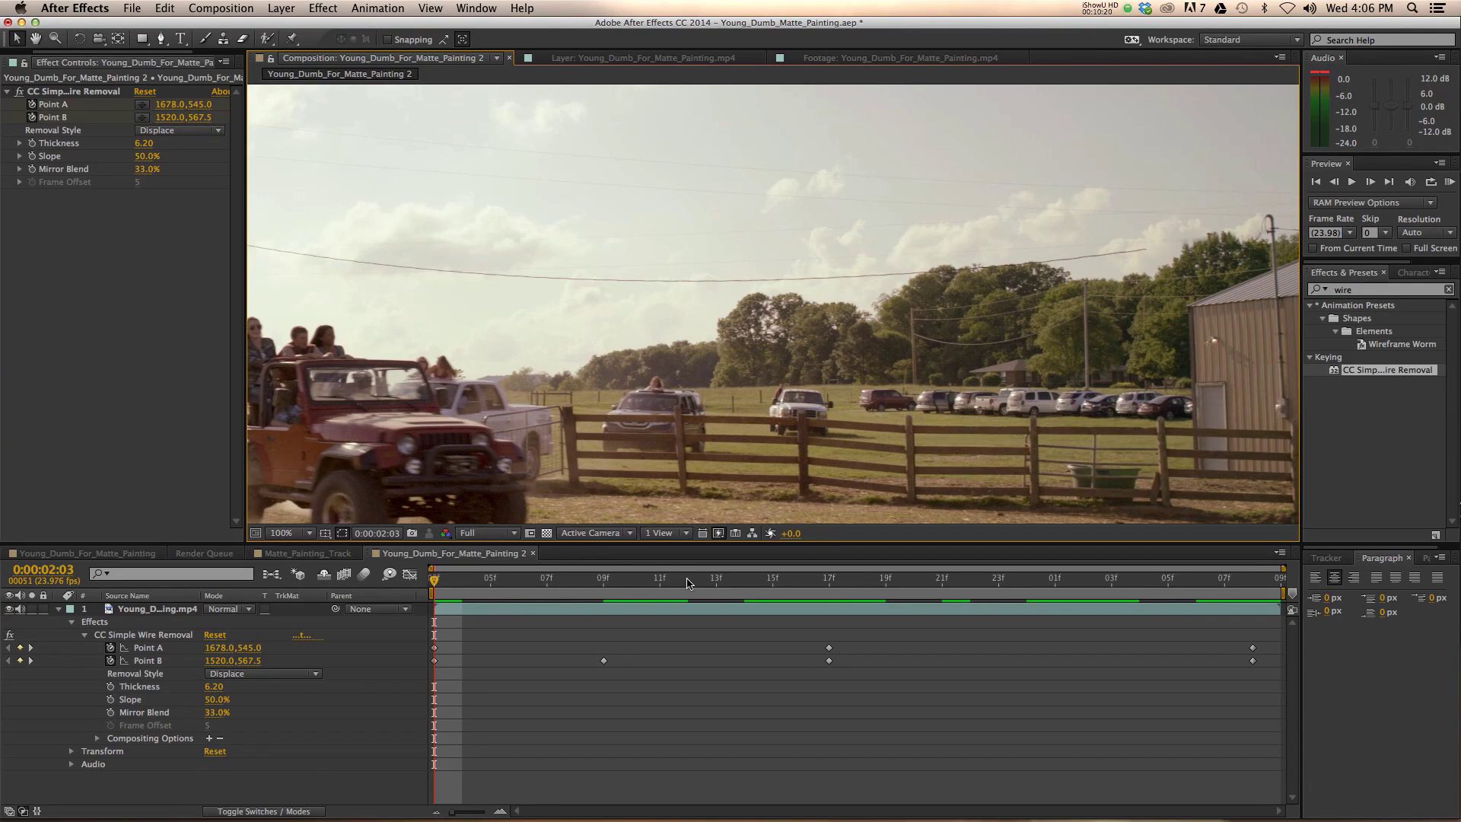
Step: Scrub through the jeep shot to check the wire removal result
drag(513, 585, 426, 589)
scroll(644, 391, down, 1)
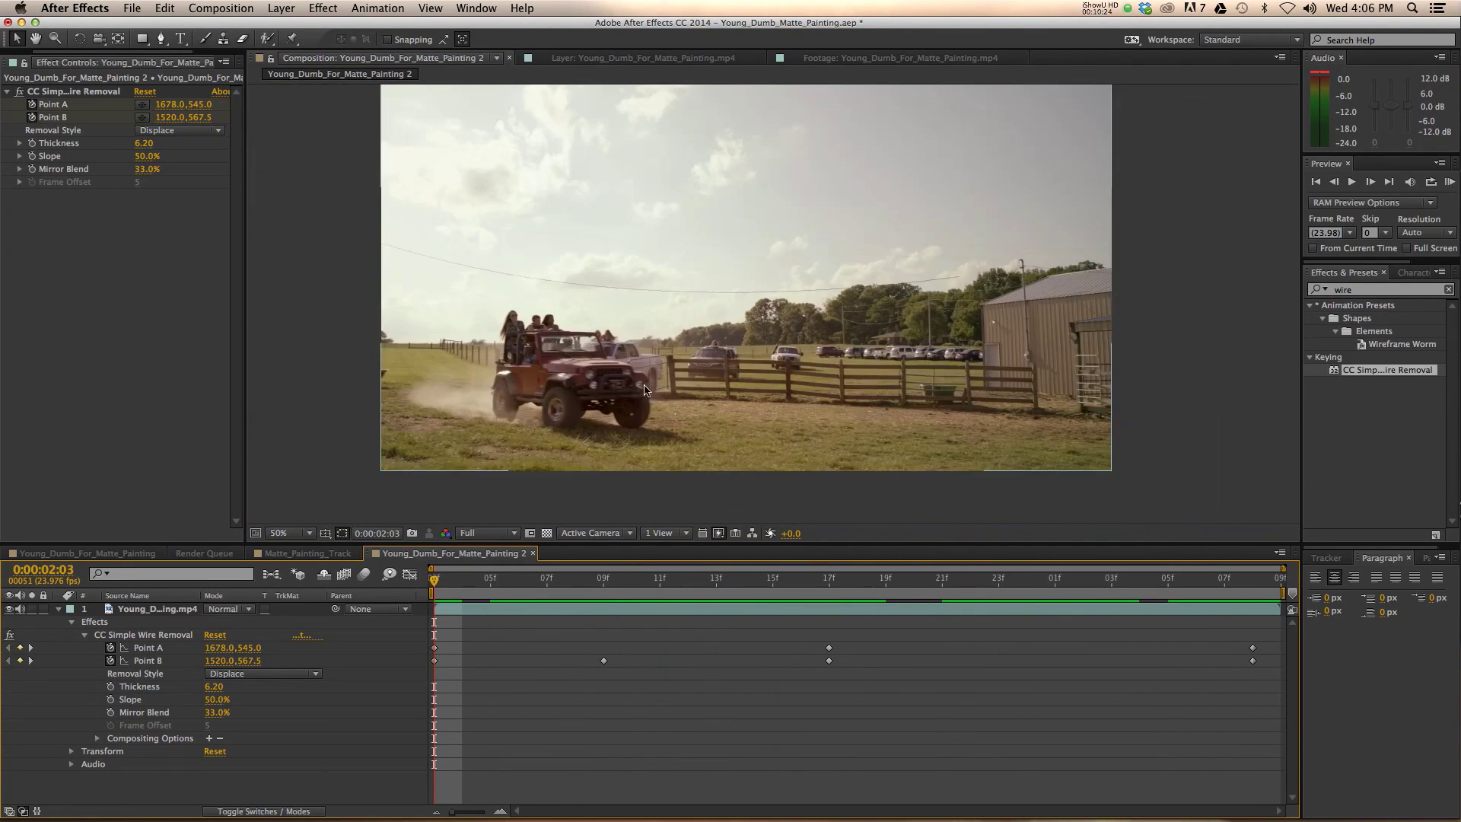
key(space)
drag(1196, 285, 1220, 329)
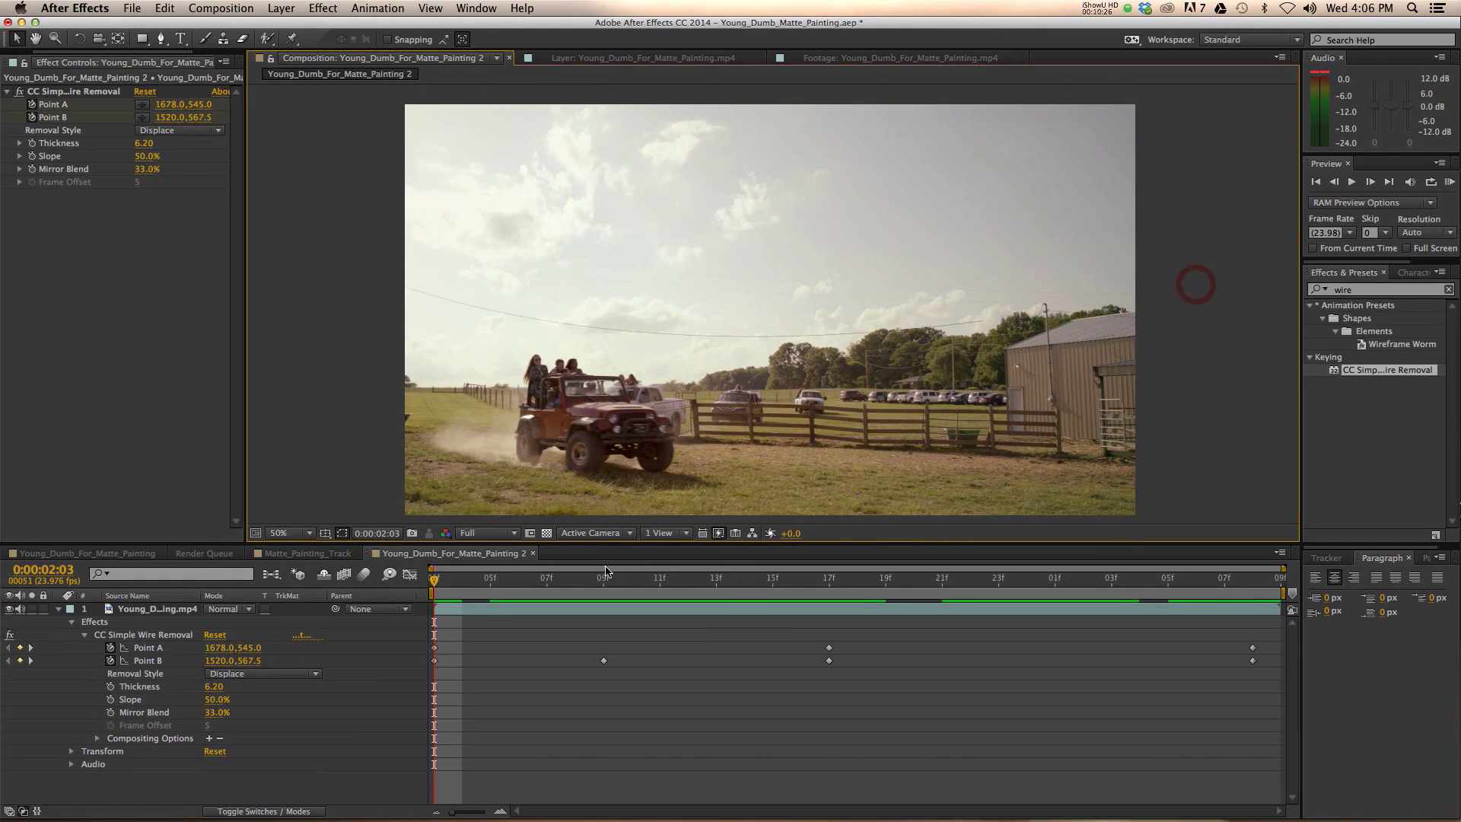
drag(435, 585, 604, 580)
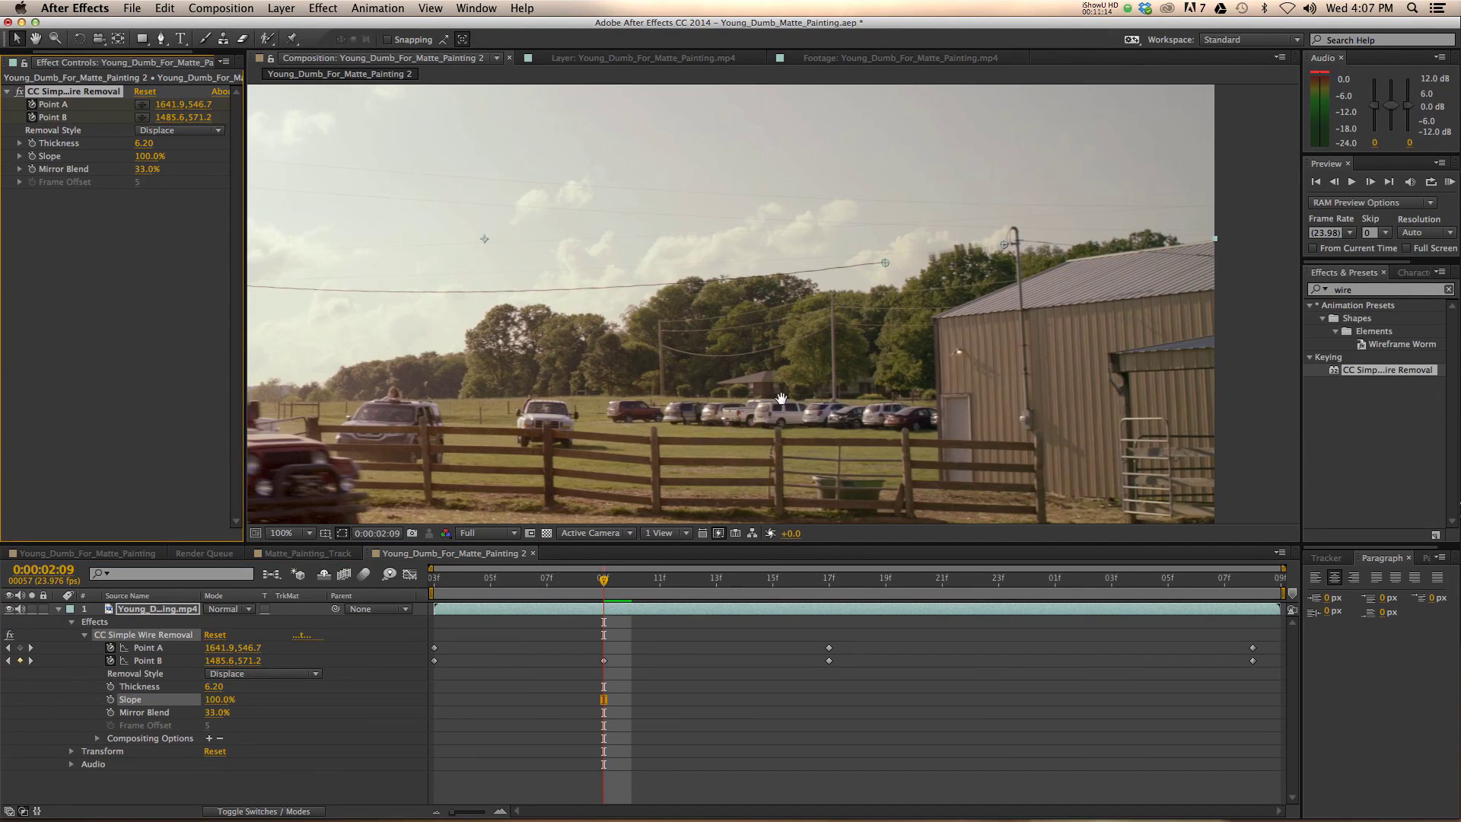
Step: Zoom the viewer out and RAM preview the shot to confirm the wire is gone
scroll(780, 398, down, 2)
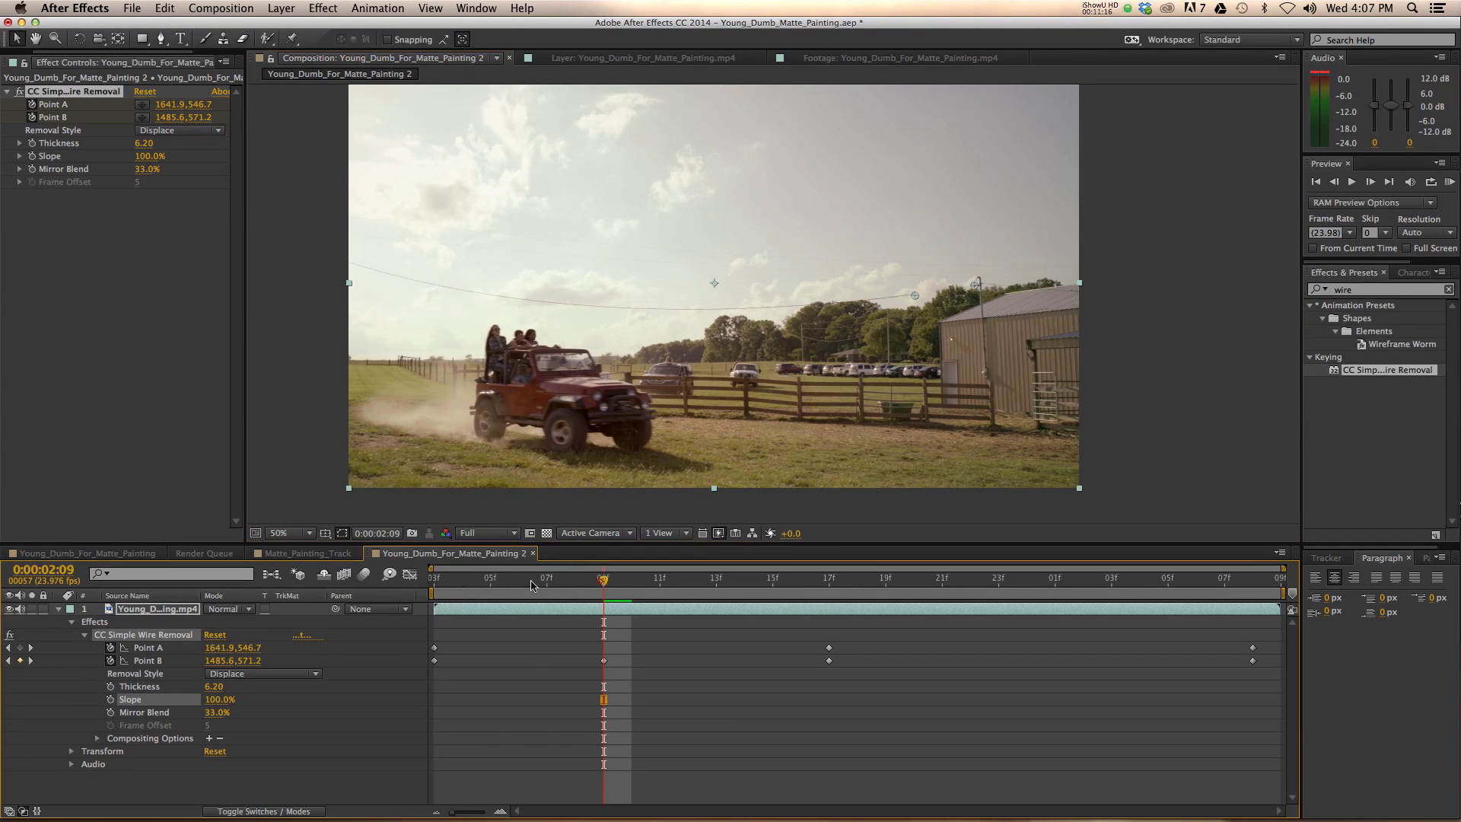
key(space)
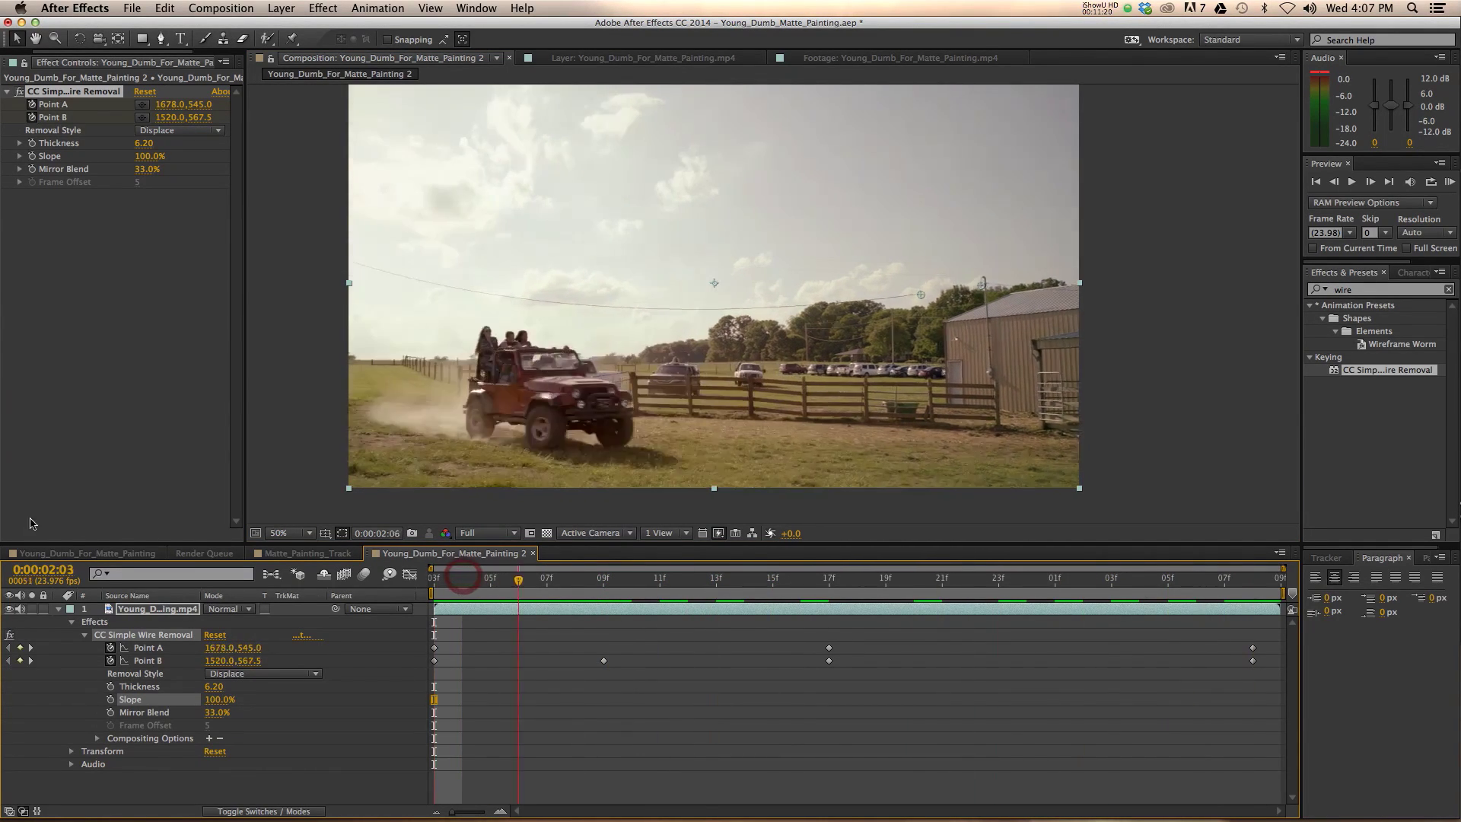
key(space)
drag(691, 350, 745, 359)
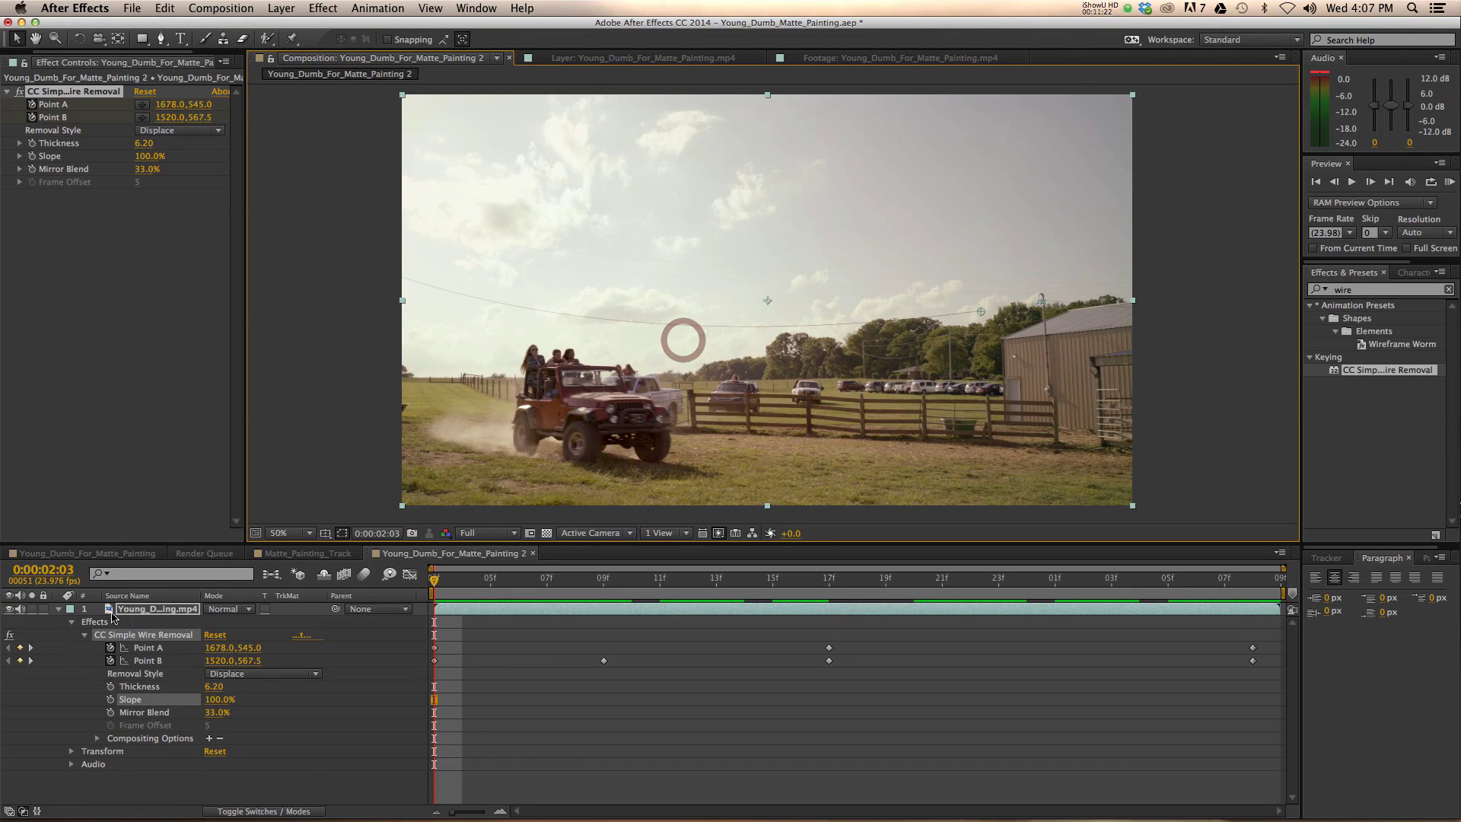
Step: In Young_Dumb_For_Matte_Painting, disable wire removal effects 5 and 6 and compare the wires at 100% zoom
click(73, 555)
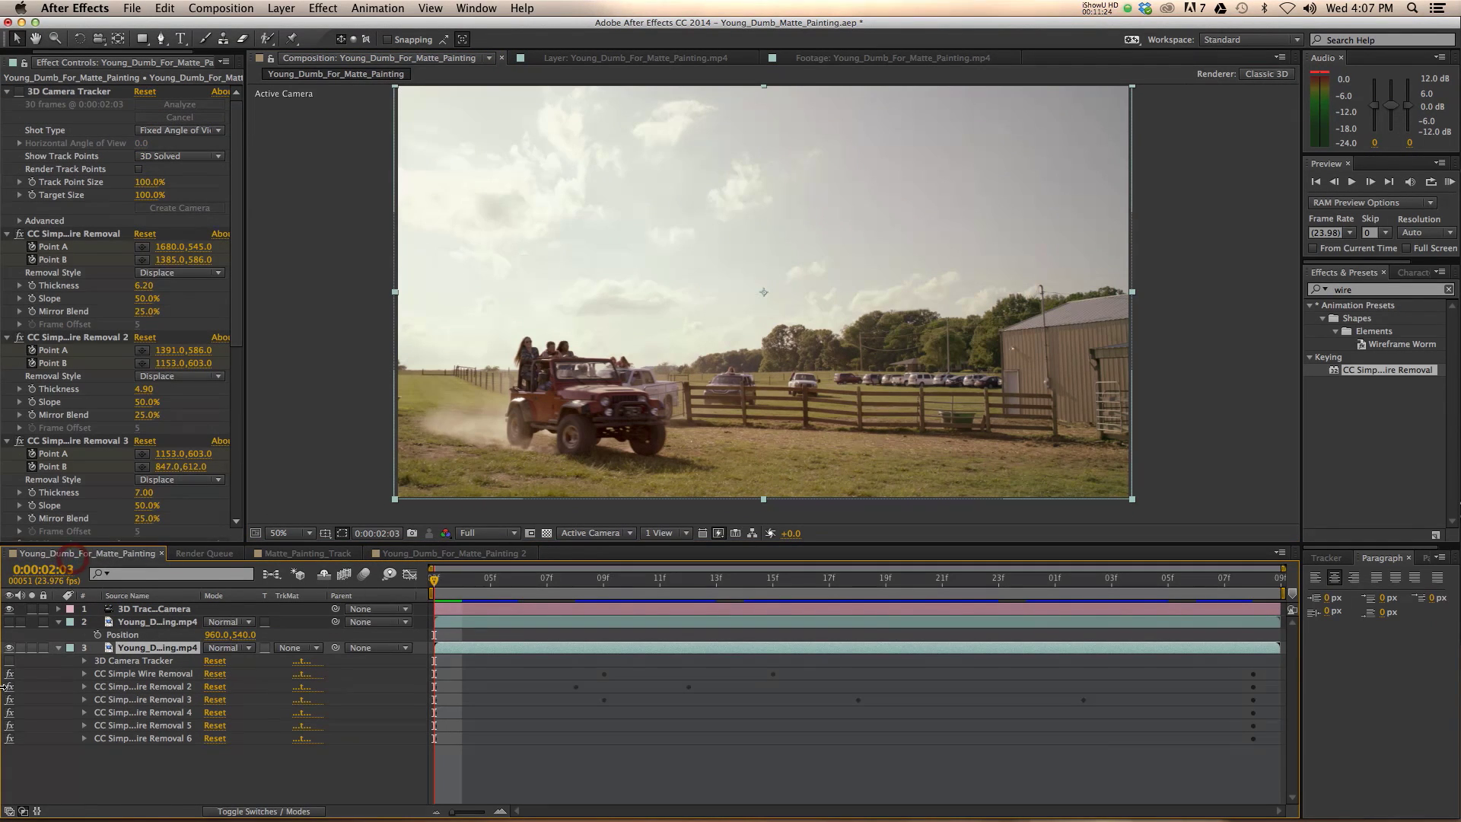
click(58, 773)
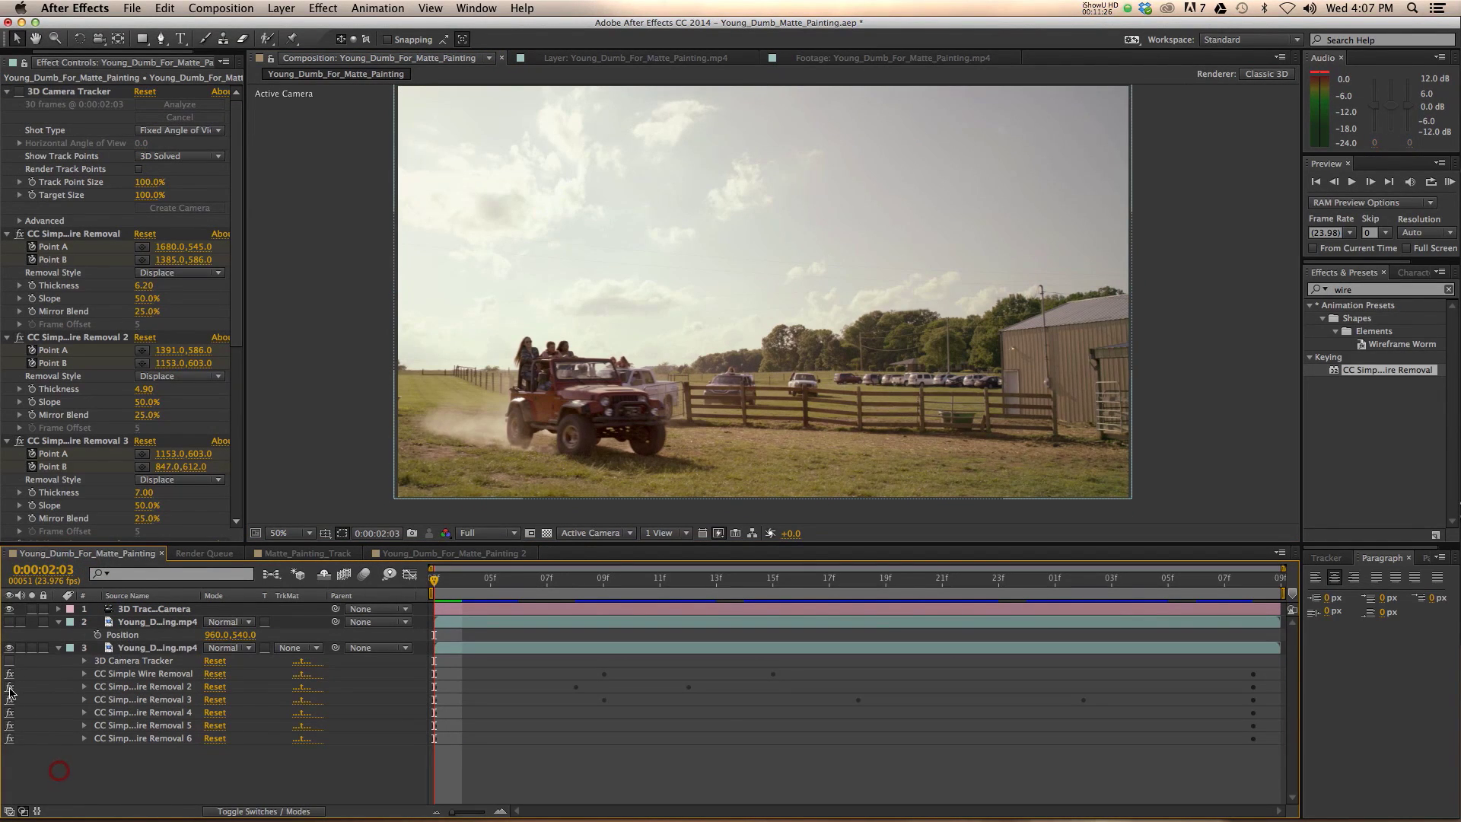
drag(10, 723, 11, 743)
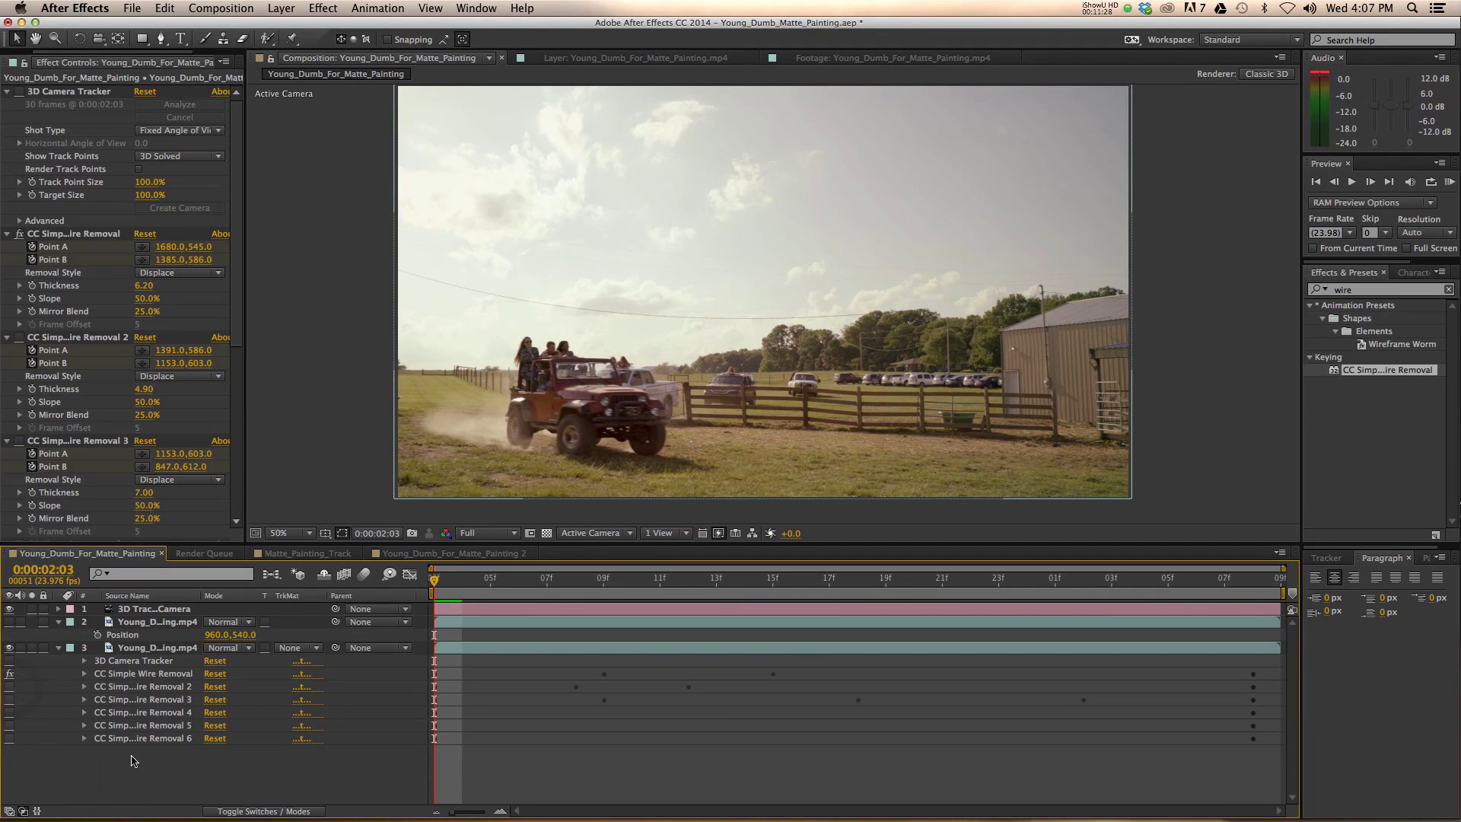
key(period)
key(period)
key(h)
drag(1093, 345, 797, 344)
drag(480, 580, 185, 559)
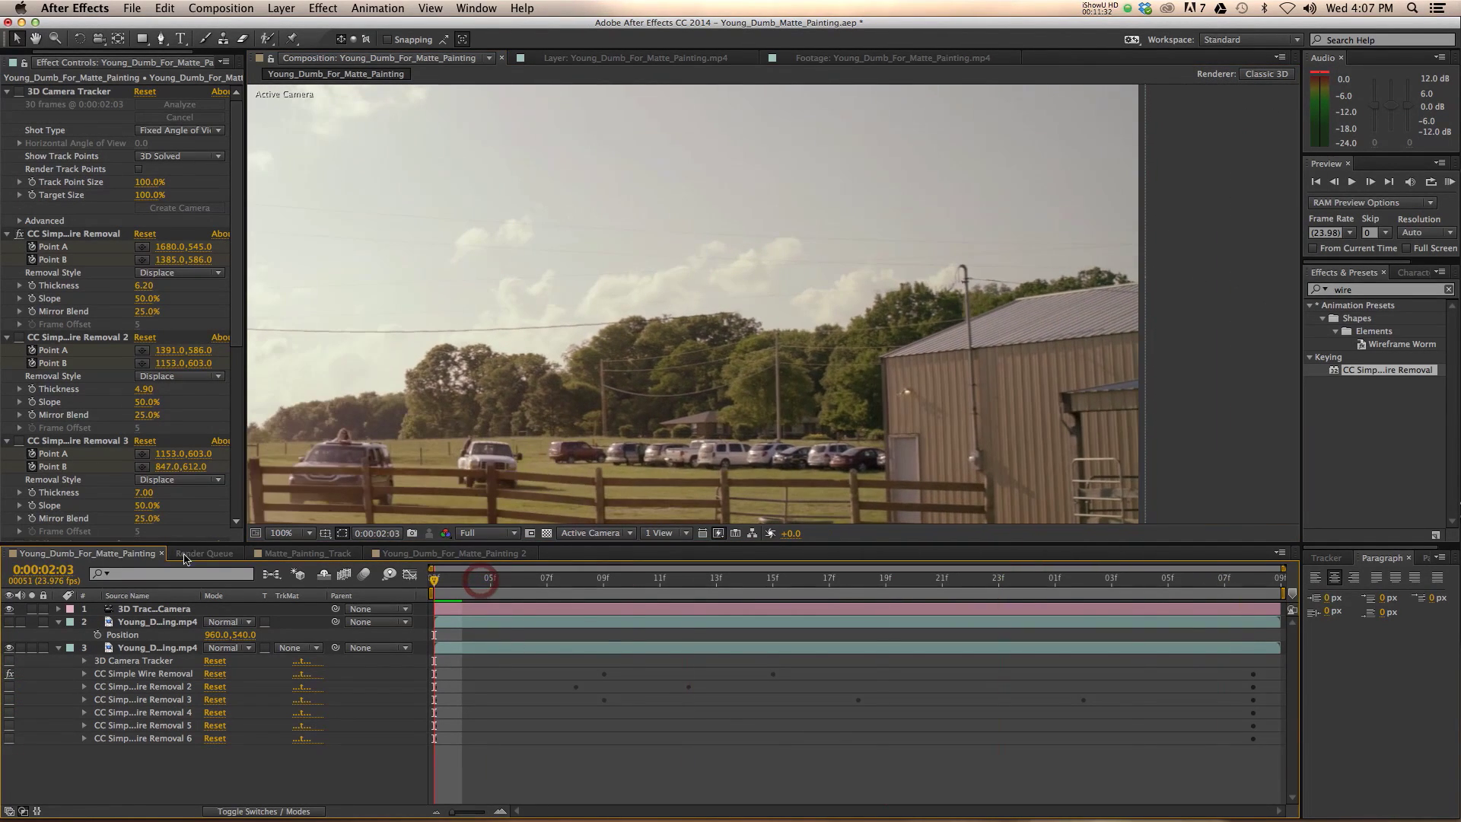
Step: Re-enable wire removals 2 and 6 and scrub to about 3:02 to check the removal
click(10, 687)
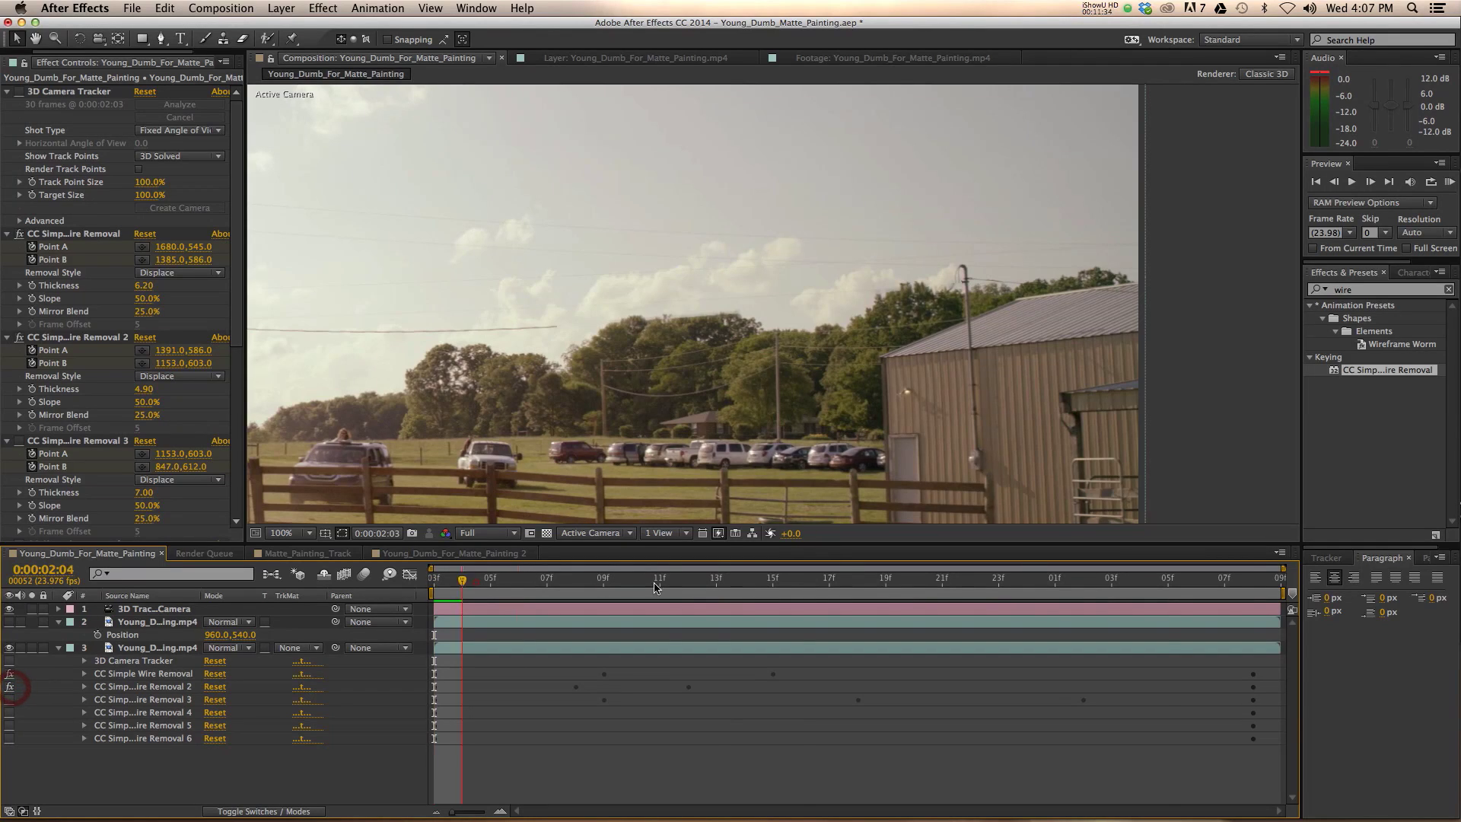
drag(655, 588, 319, 594)
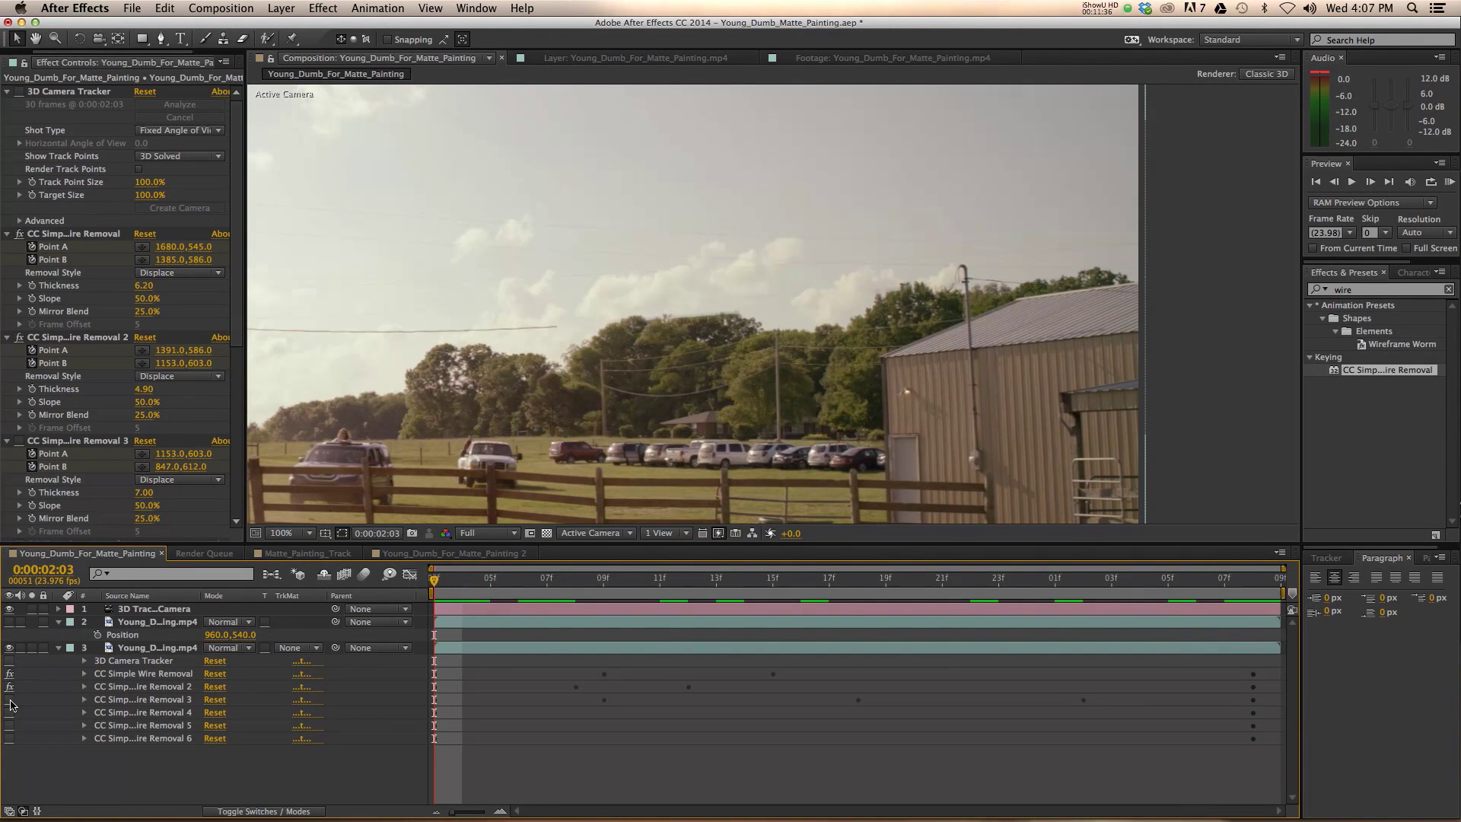
drag(559, 363, 1255, 446)
click(10, 738)
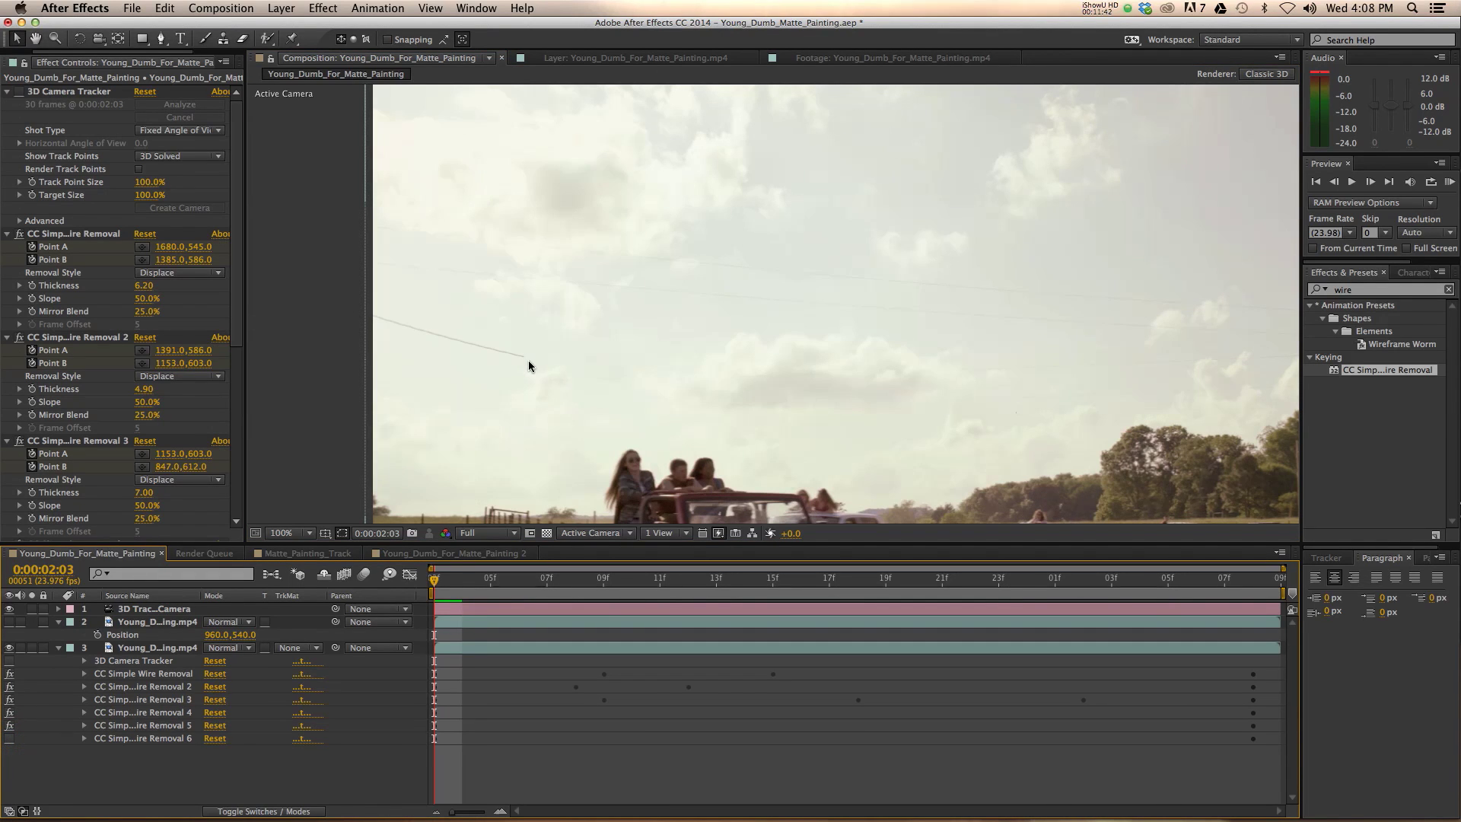
drag(625, 385, 484, 318)
drag(495, 589, 419, 594)
Step: Return to 2:03 and frame the whole shot showing the jeep, fence and cars
drag(506, 398, 477, 558)
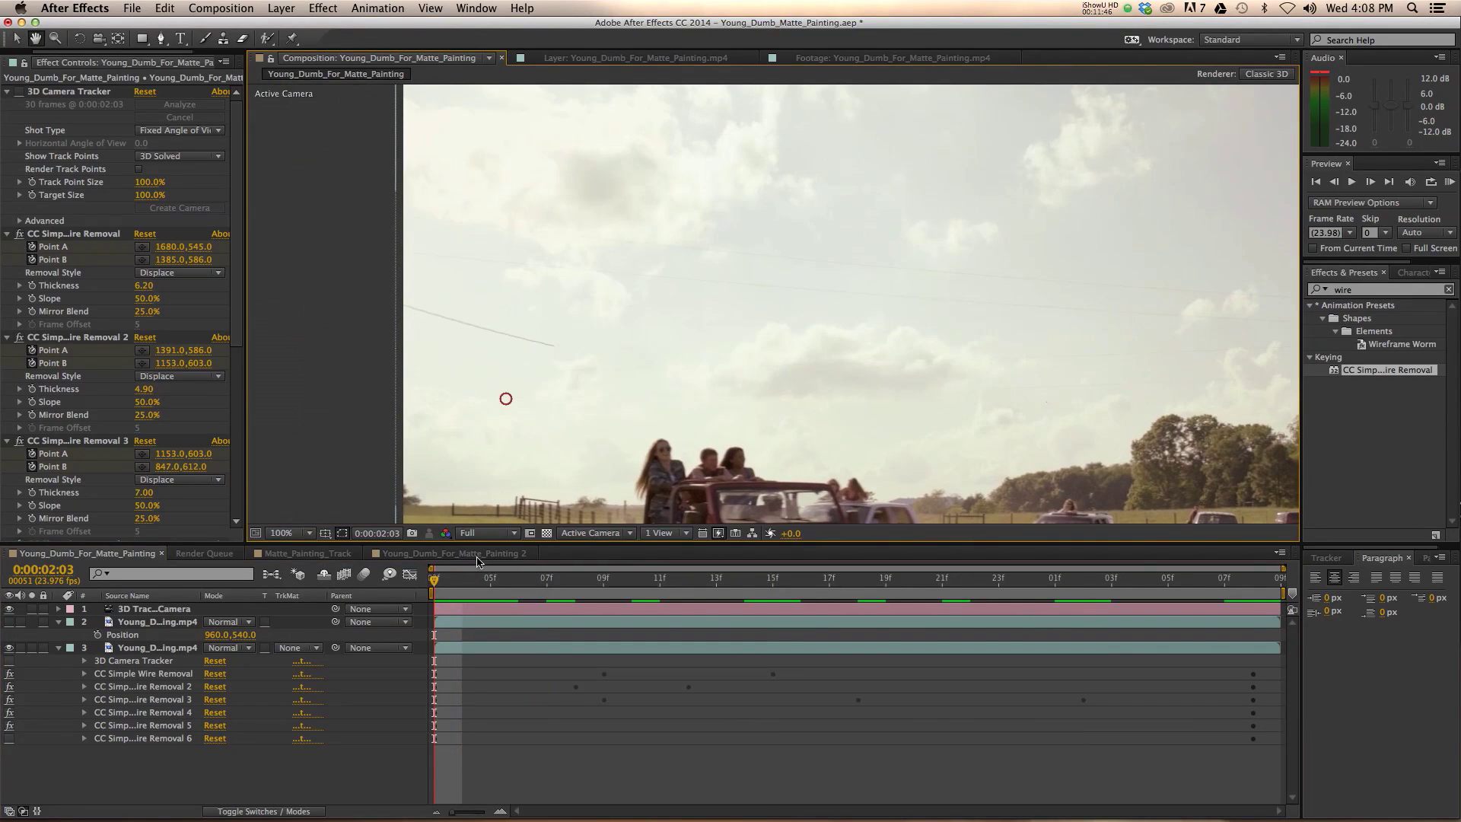
drag(962, 433, 614, 320)
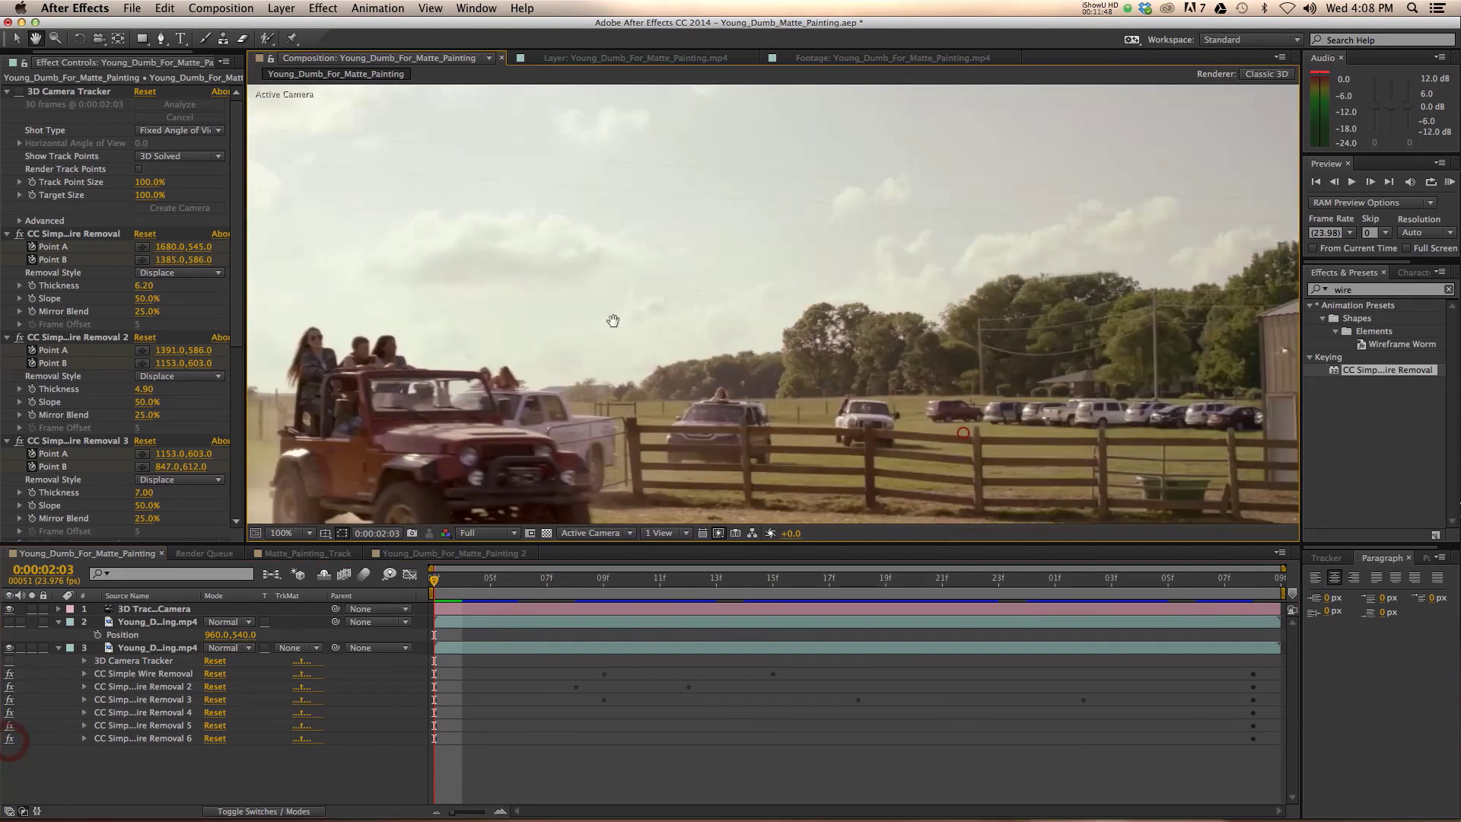
scroll(700, 318, down, 2)
mouse_move(737, 332)
mouse_down()
mouse_move(734, 389)
mouse_move(733, 376)
mouse_up()
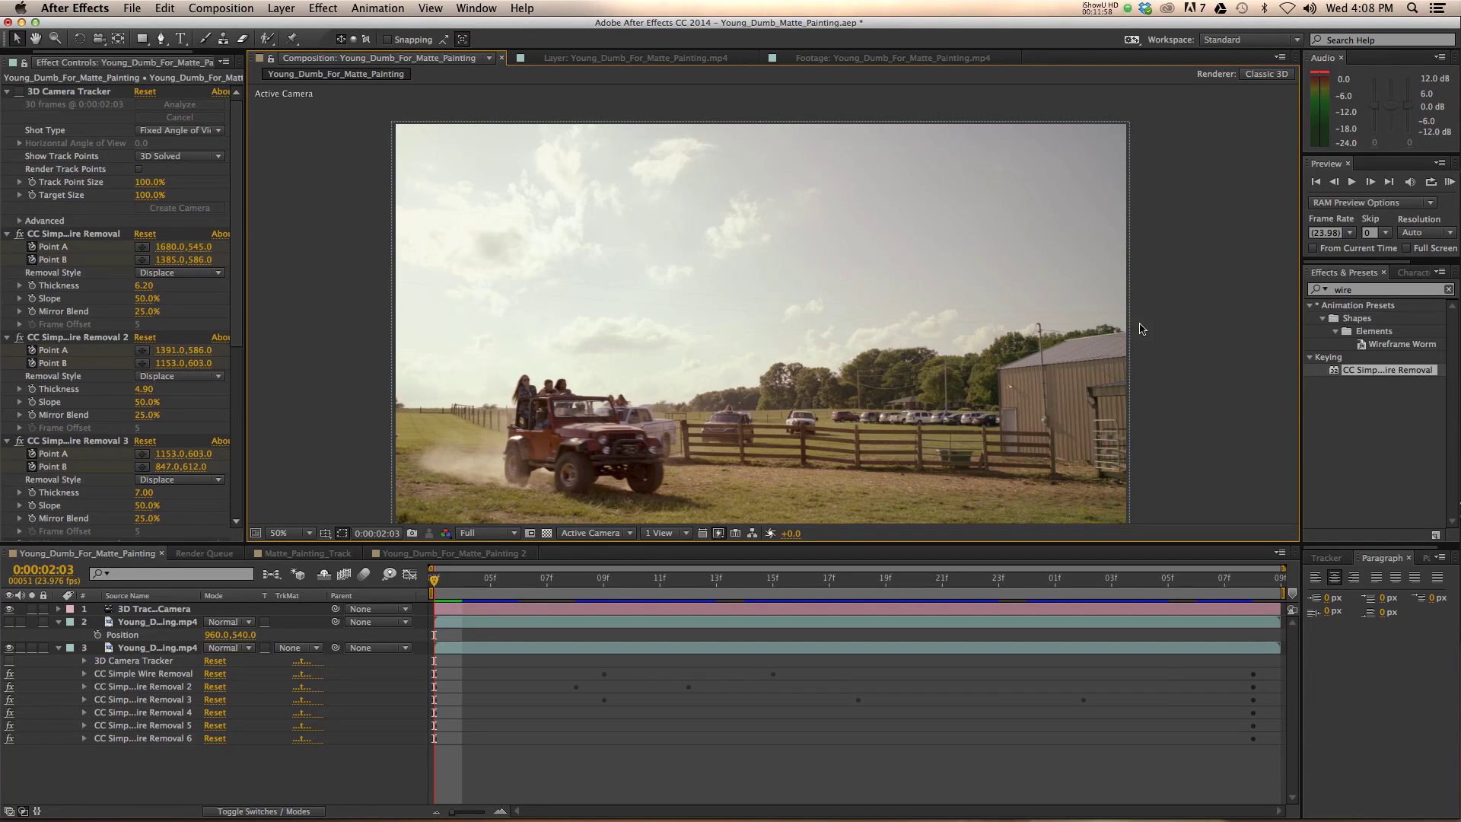
mouse_move(487, 819)
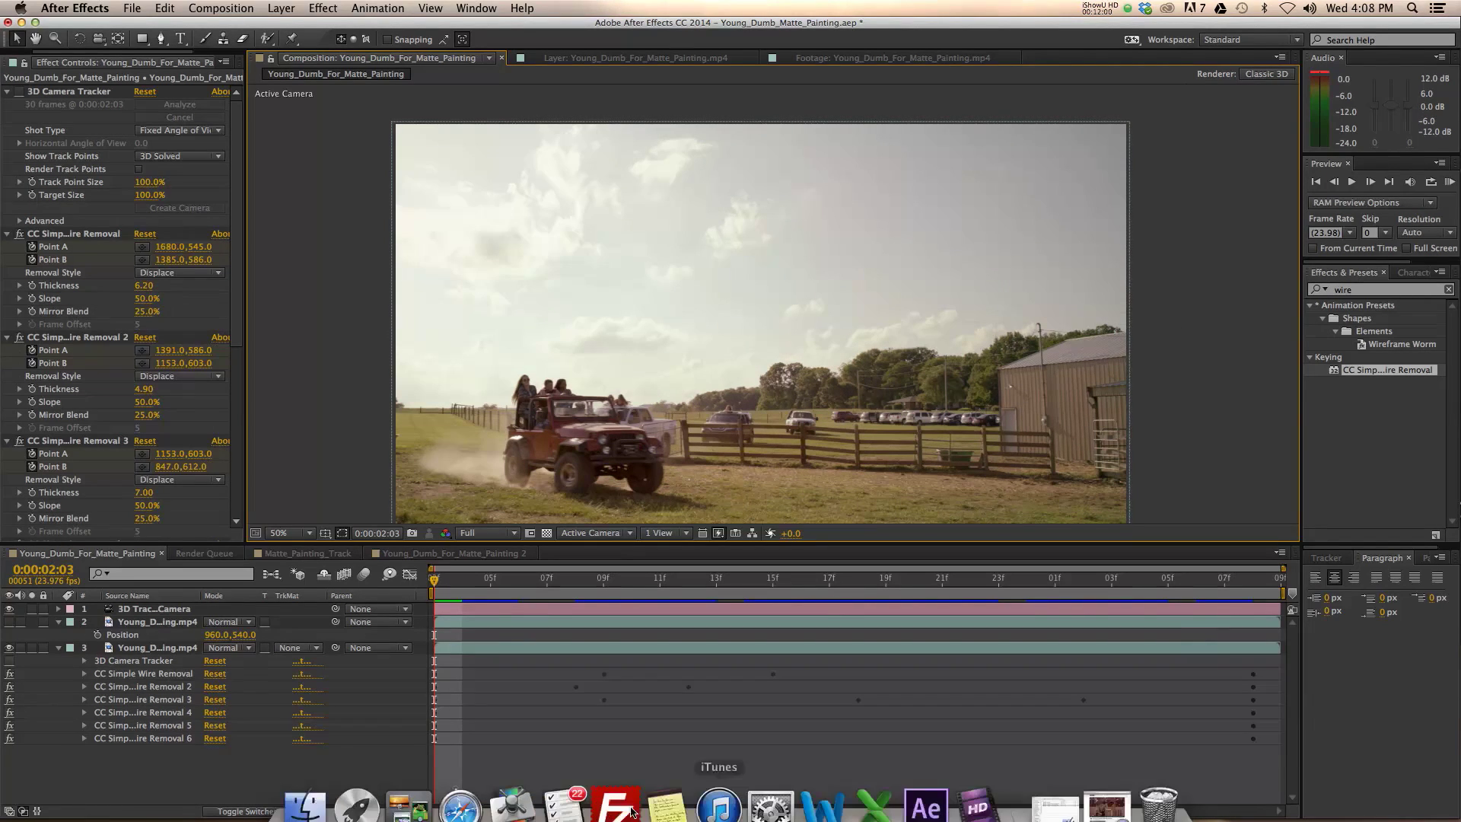
click(460, 785)
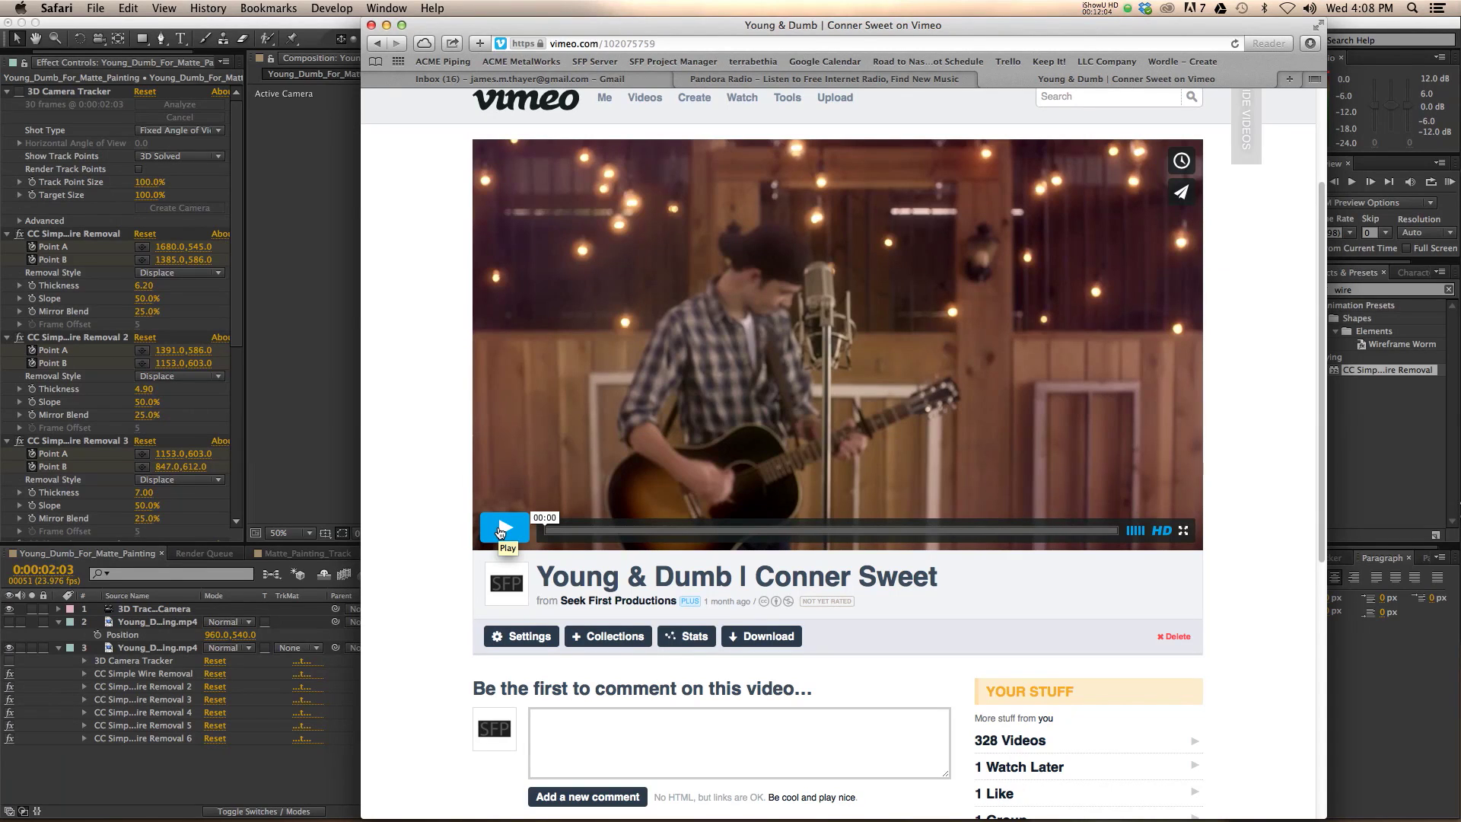
click(500, 530)
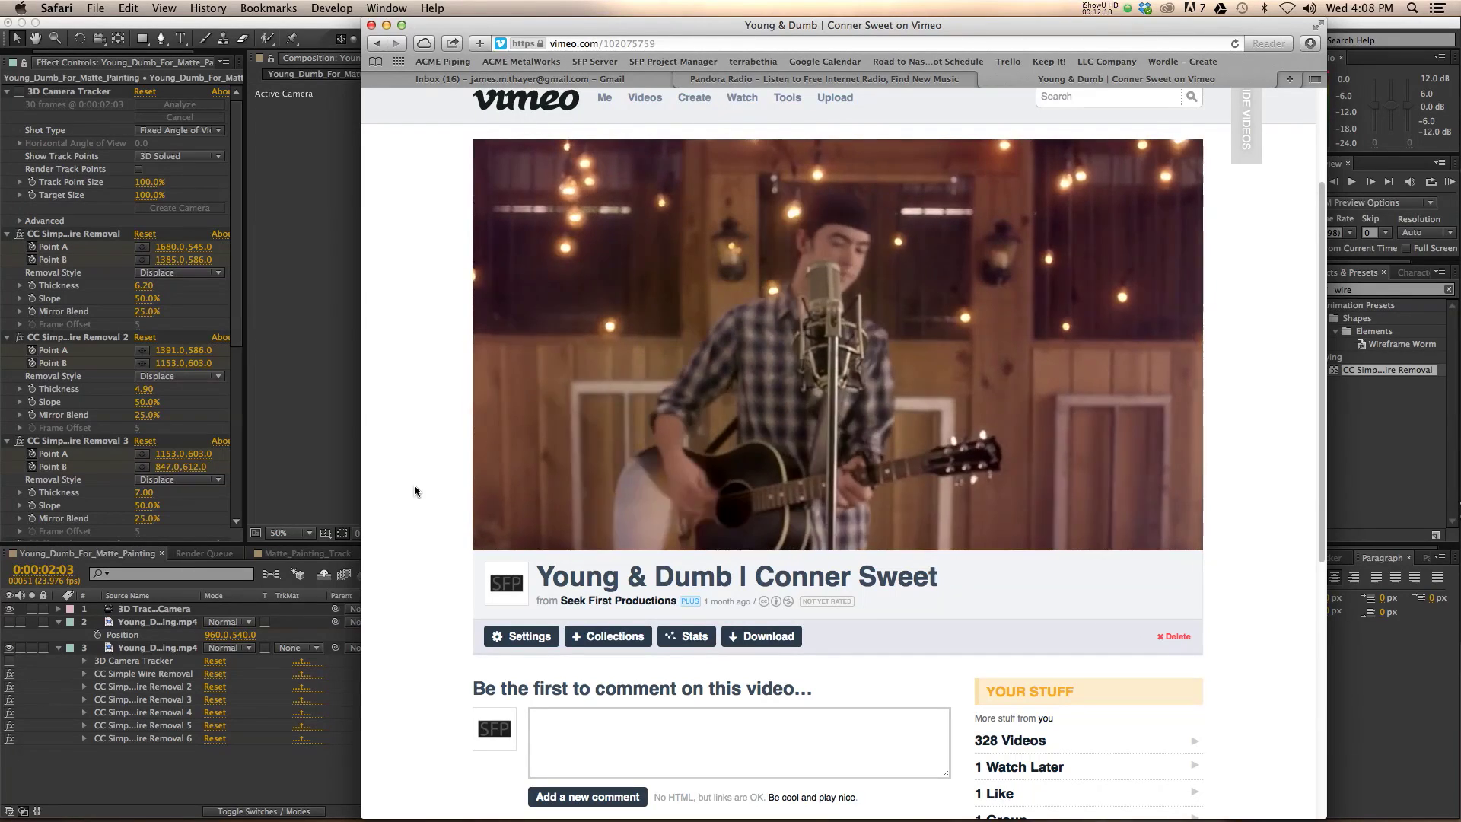
click(516, 527)
click(555, 530)
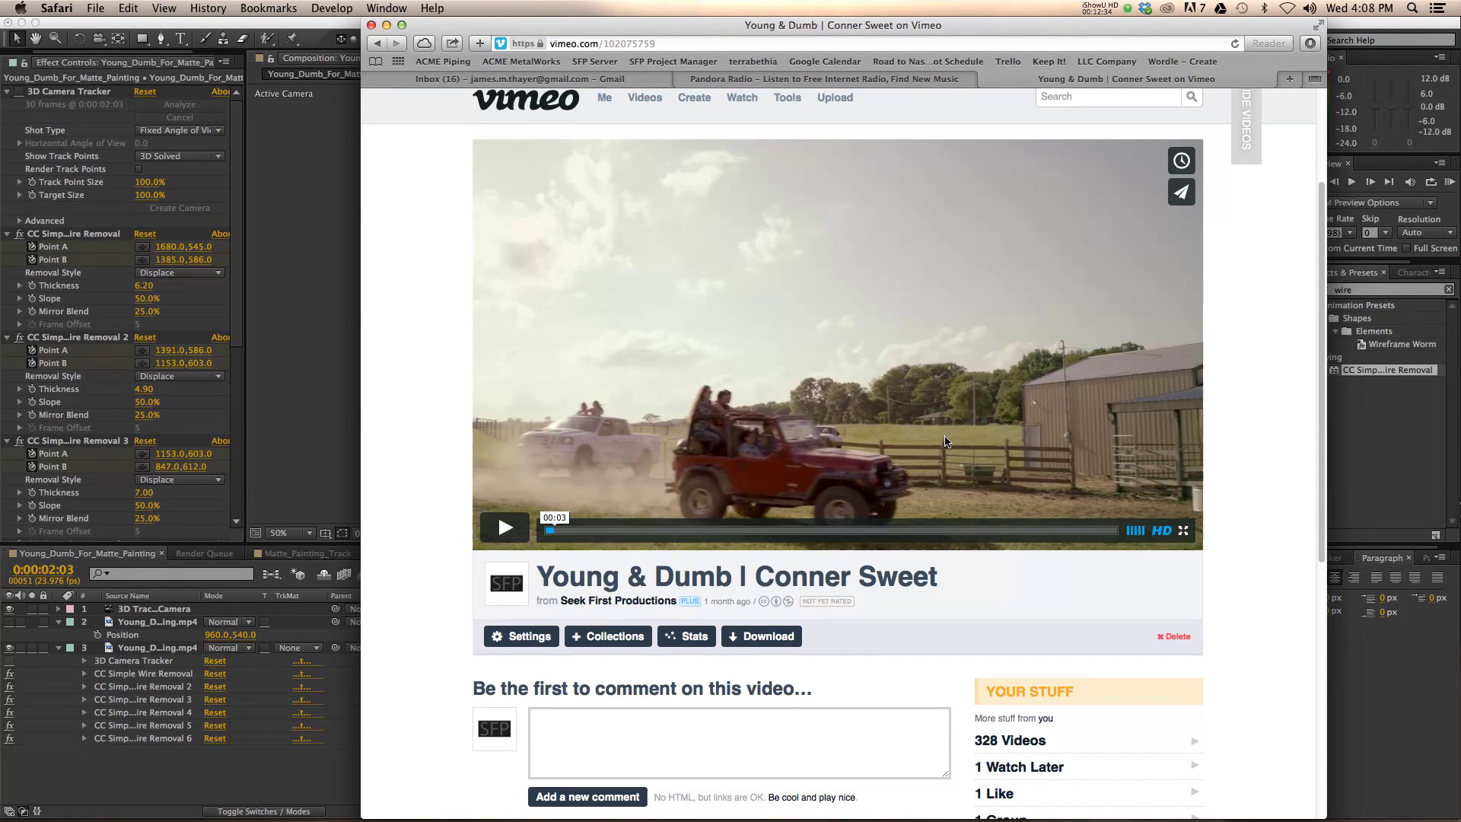
click(502, 526)
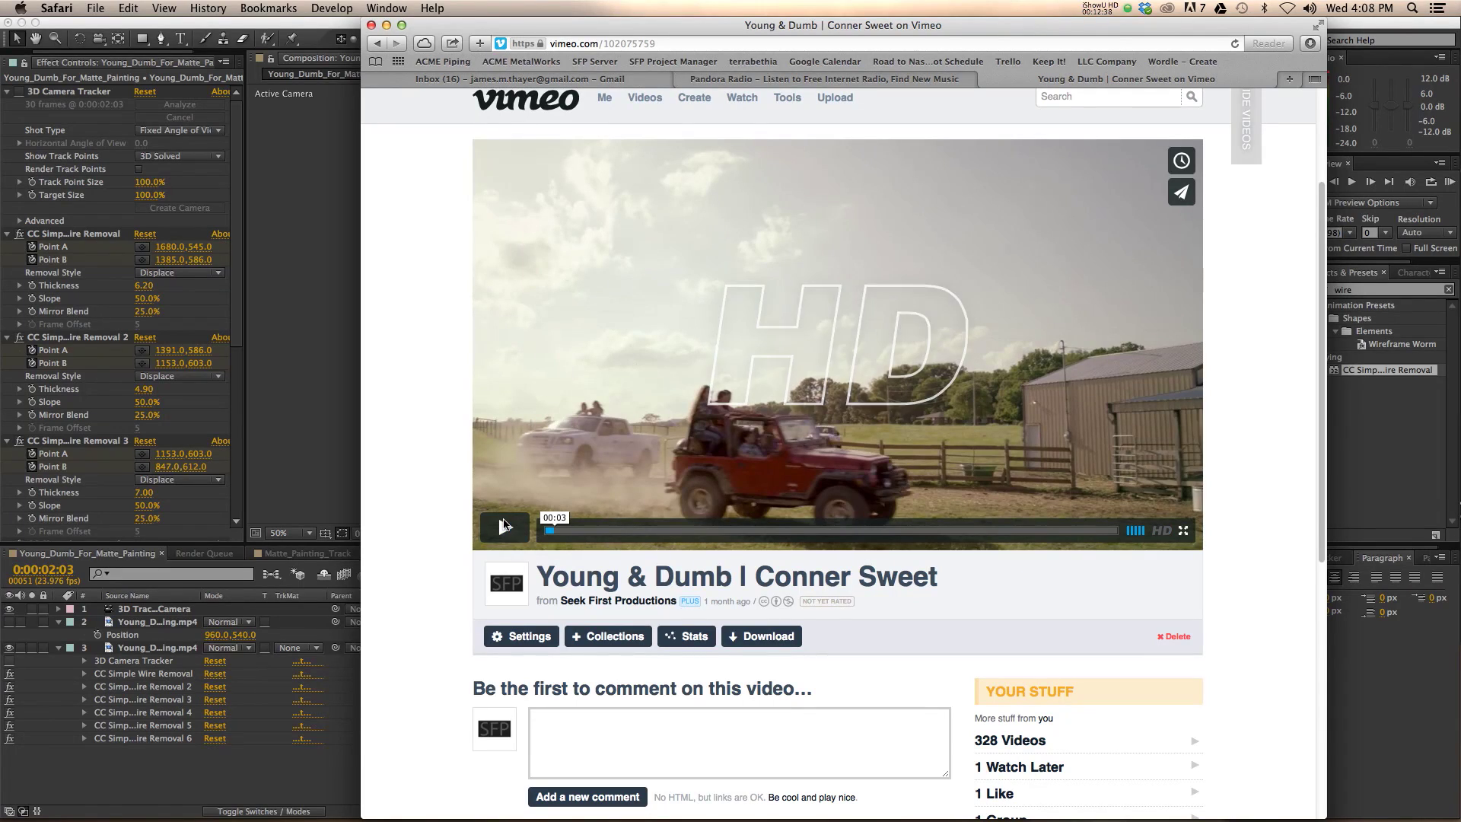
click(386, 24)
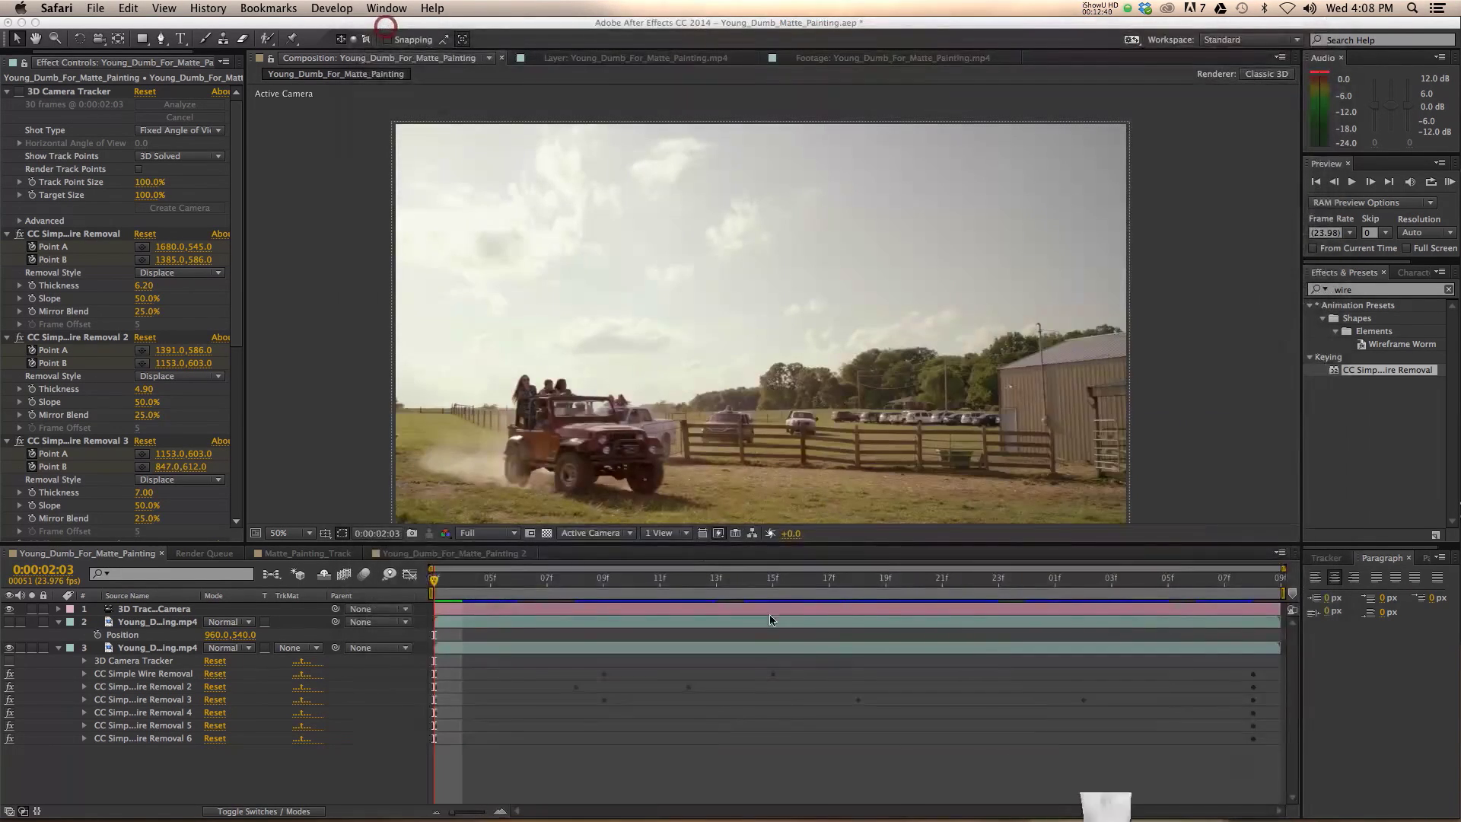